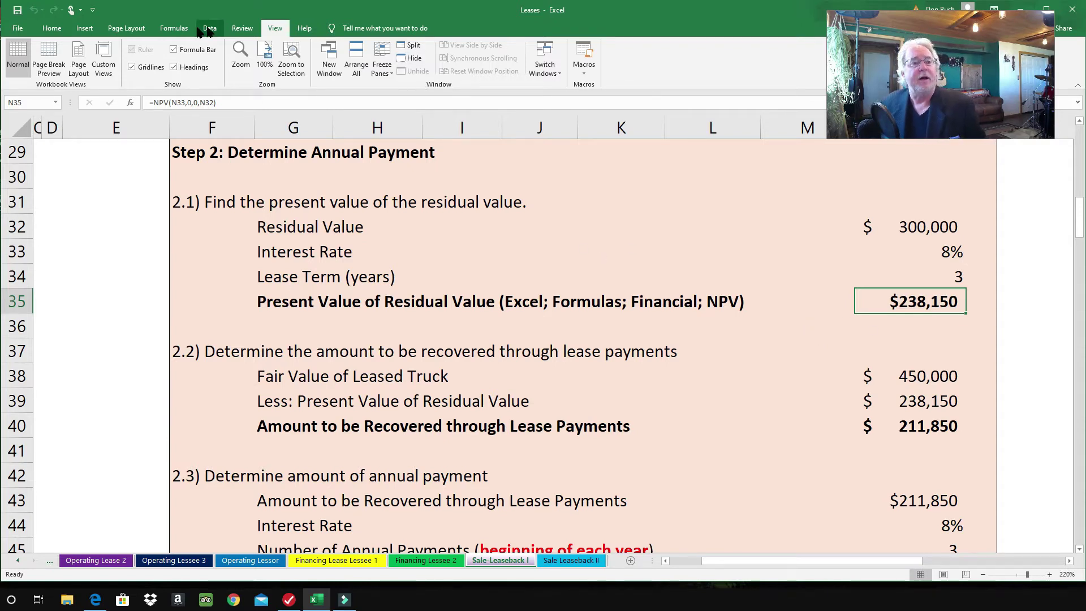
left_click(171, 29)
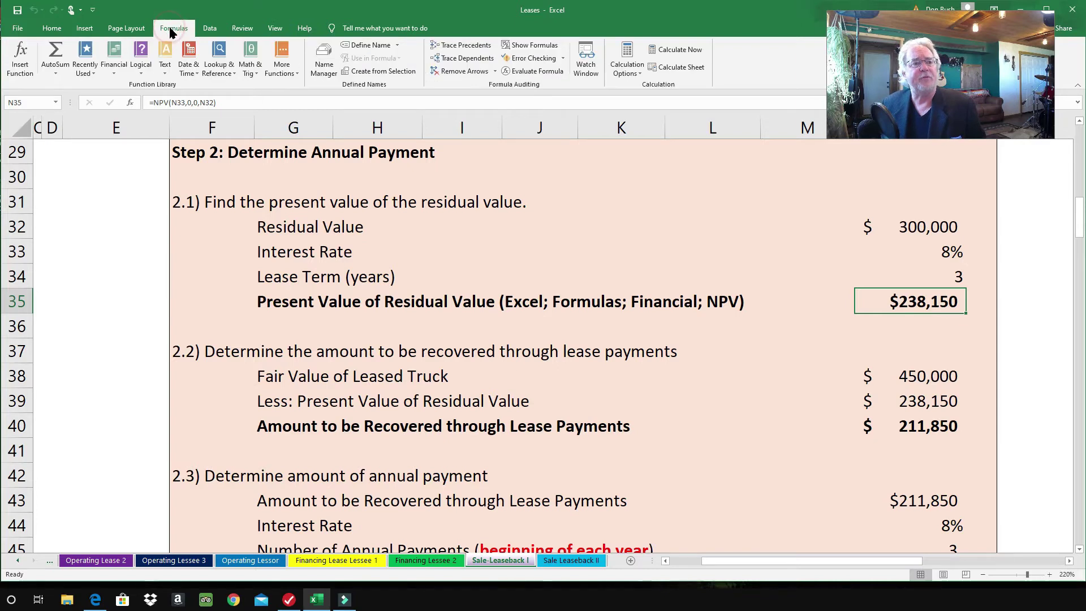
left_click(117, 62)
left_click_drag(185, 172, 189, 247)
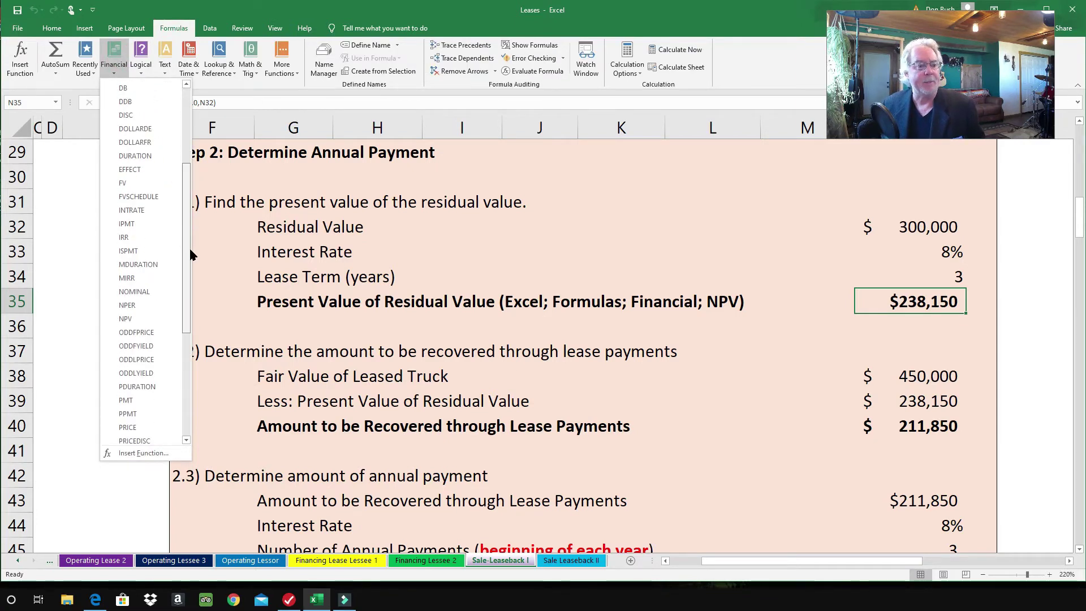
left_click(126, 316)
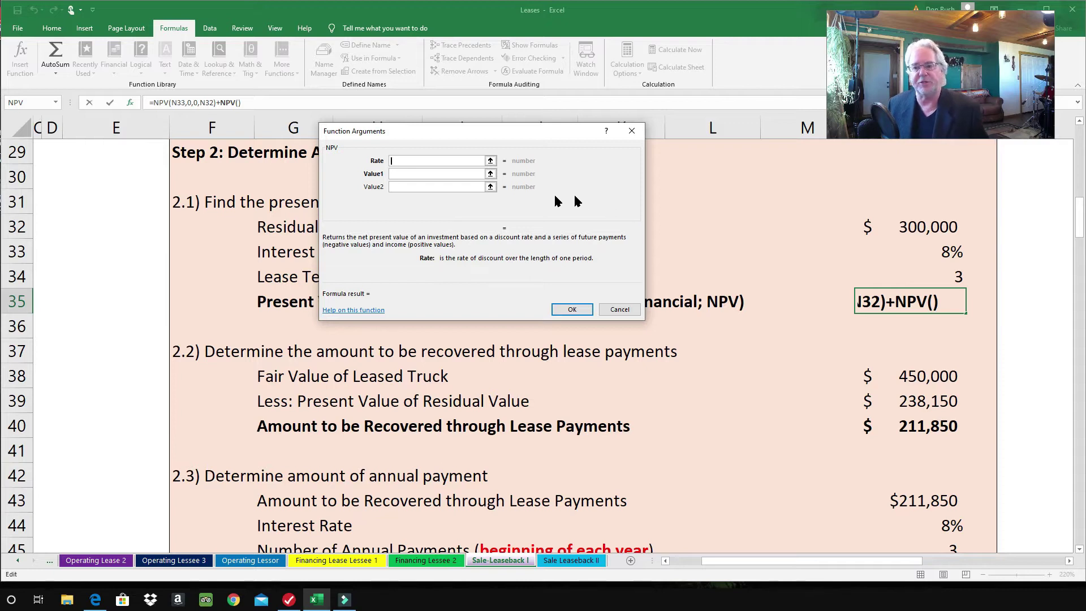
left_click(926, 252)
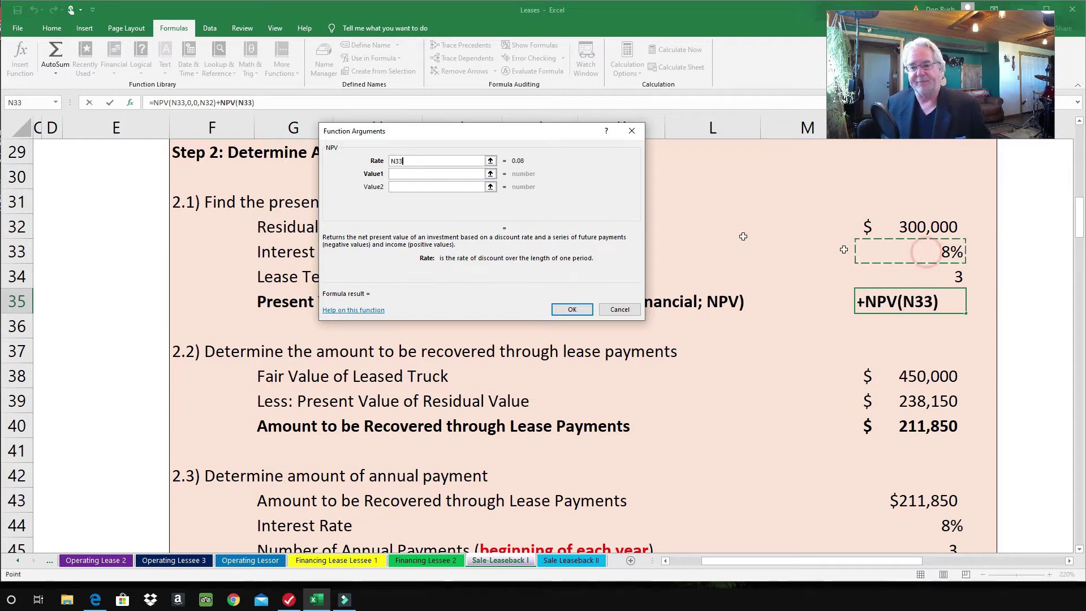
left_click(415, 177)
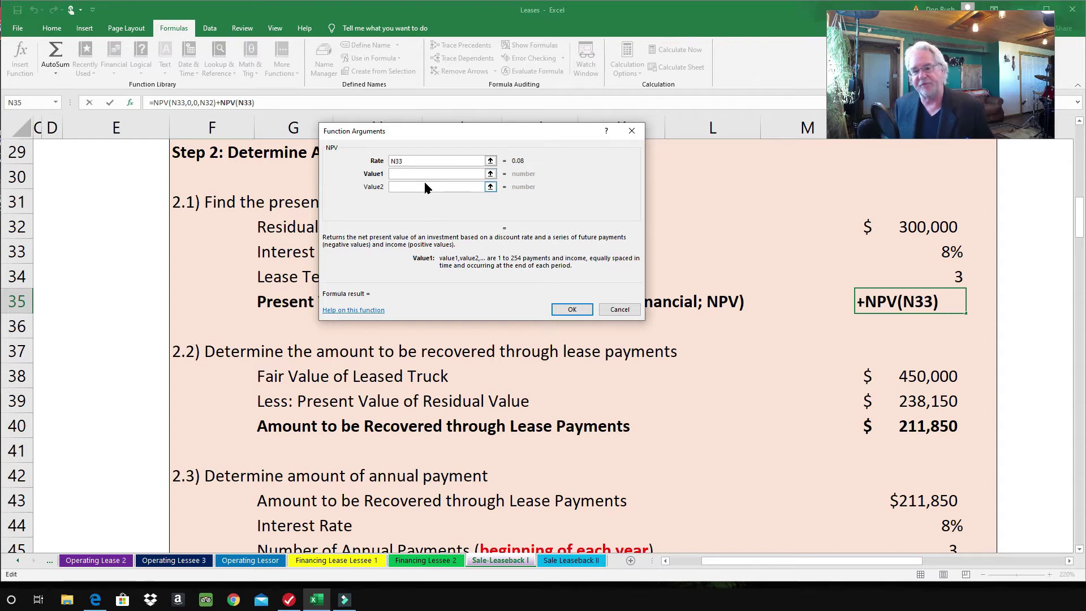
type("0")
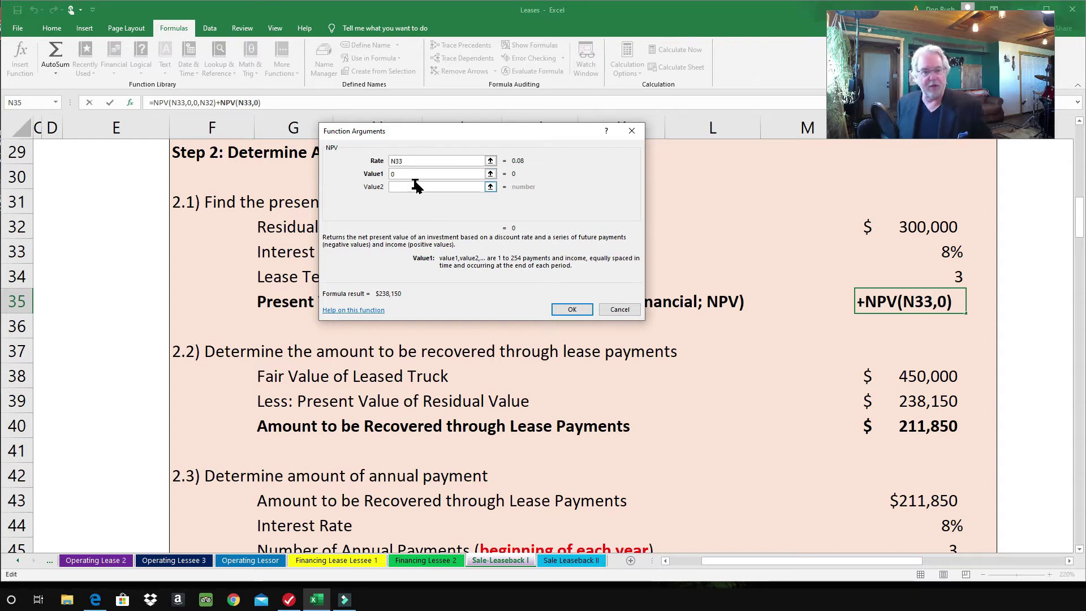
left_click(408, 187)
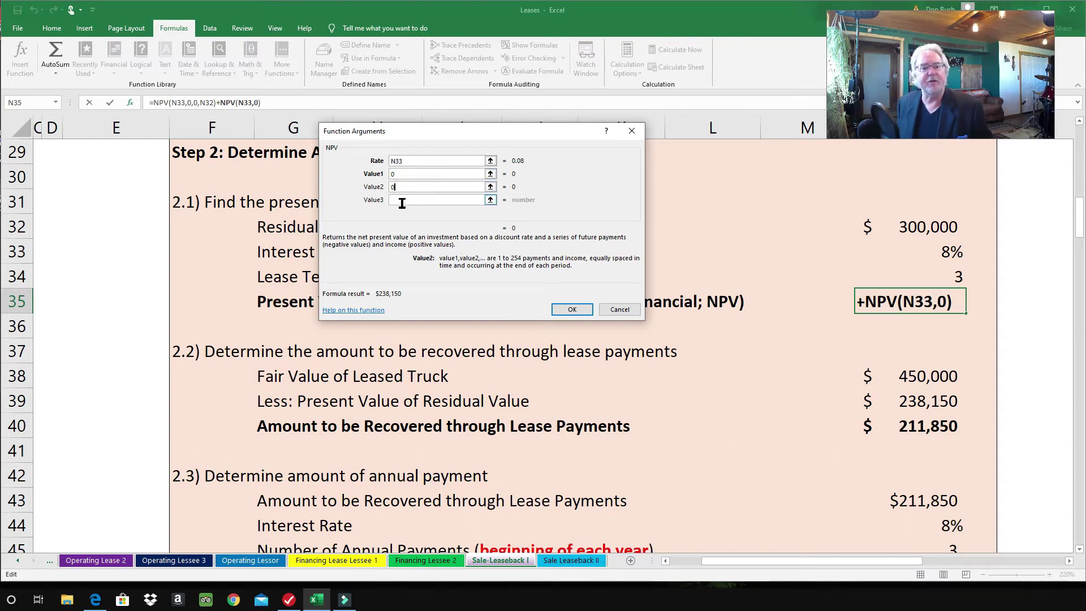
left_click(402, 201)
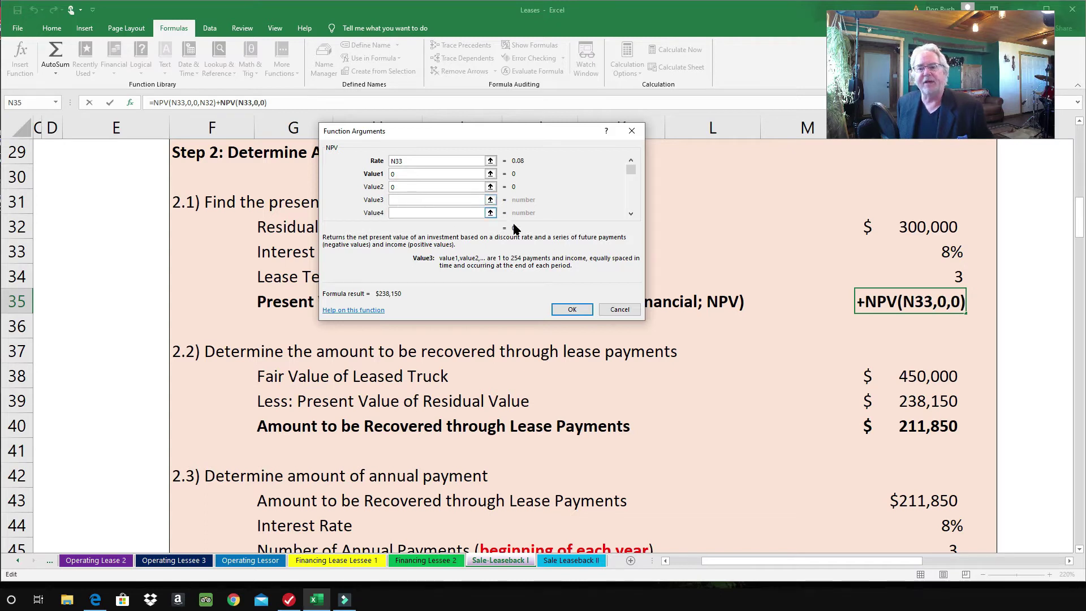
left_click(896, 232)
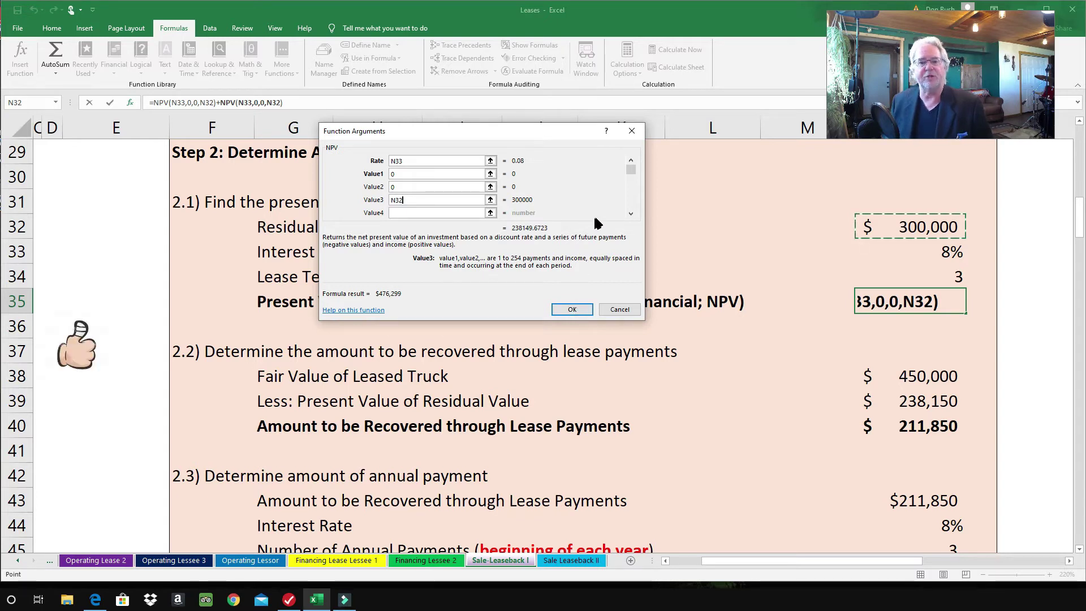
left_click(632, 132)
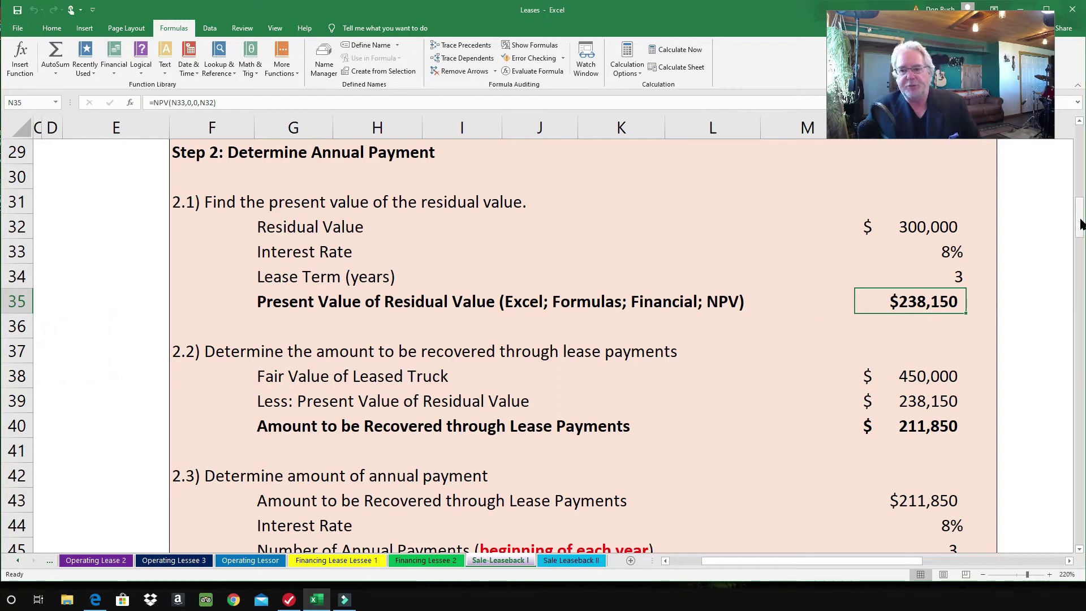
scroll(1080, 223, "down", 2)
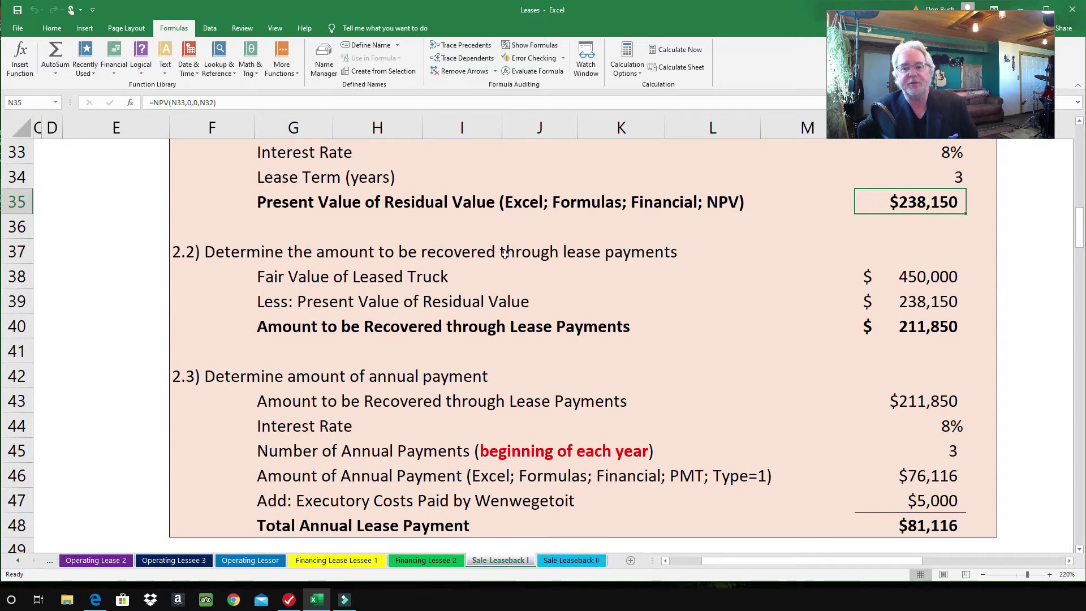
left_click(920, 276)
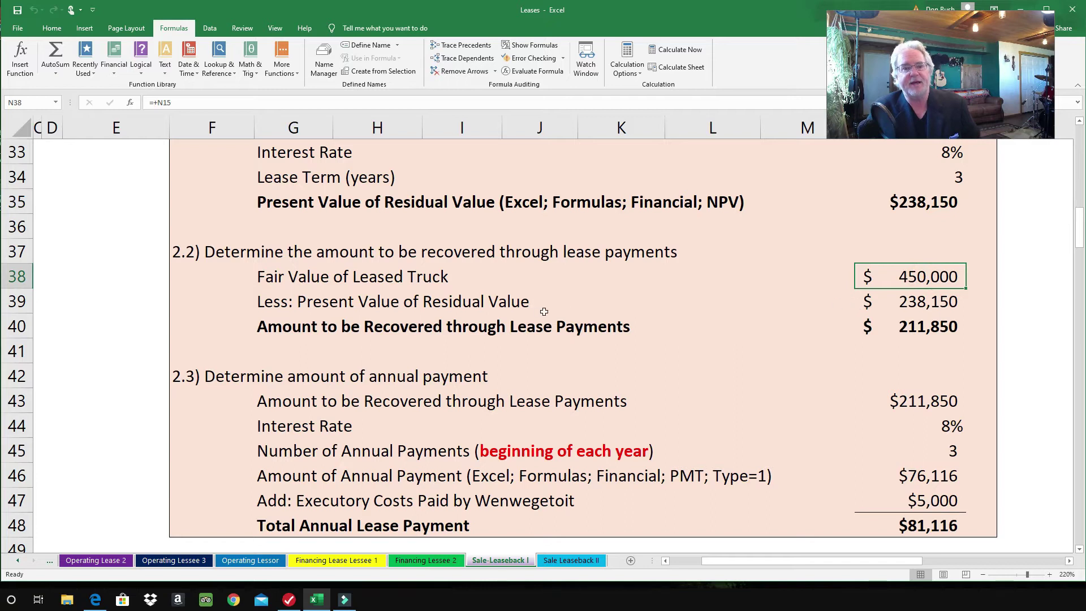
left_click(927, 300)
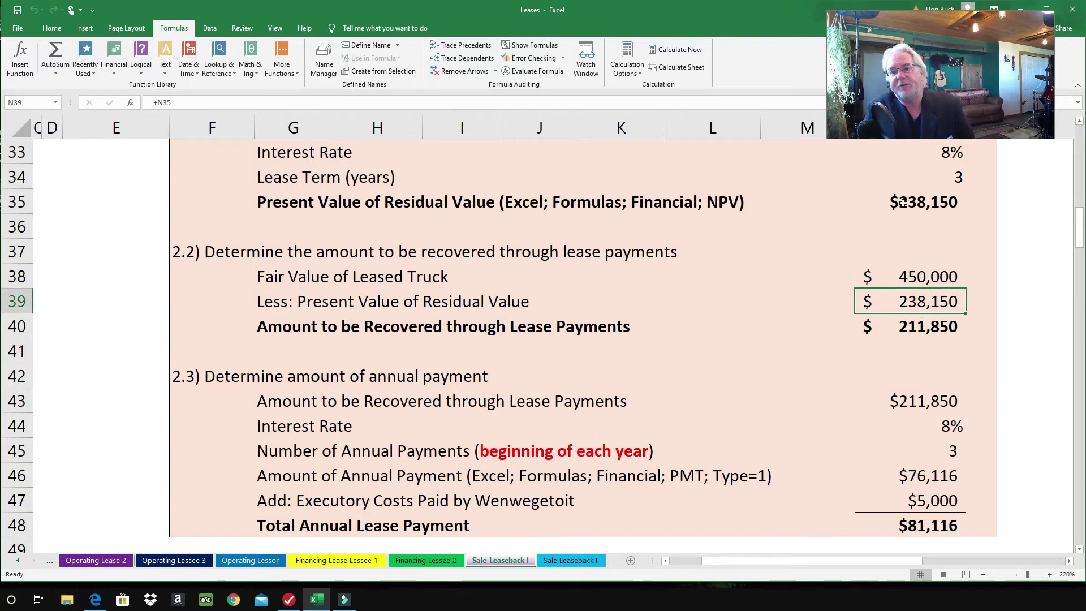
left_click(906, 204)
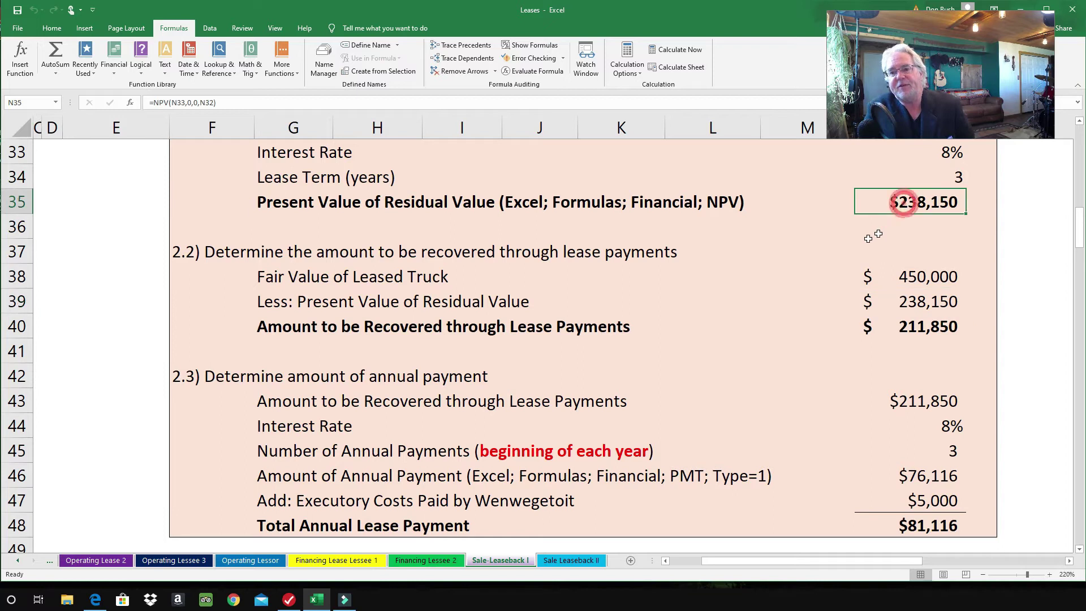
left_click(874, 336)
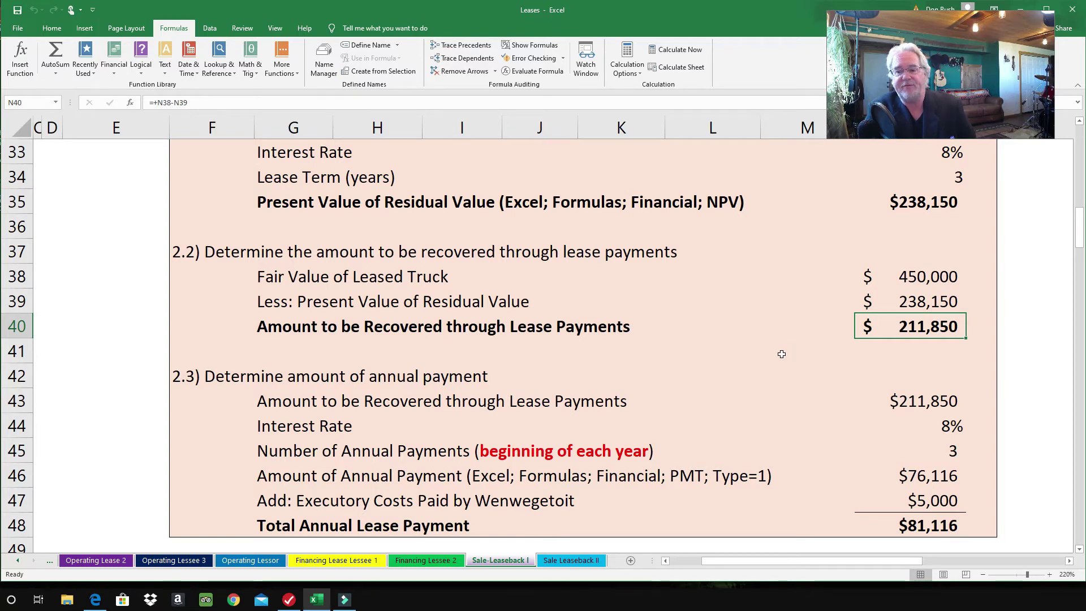
left_click_drag(1079, 237, 1081, 249)
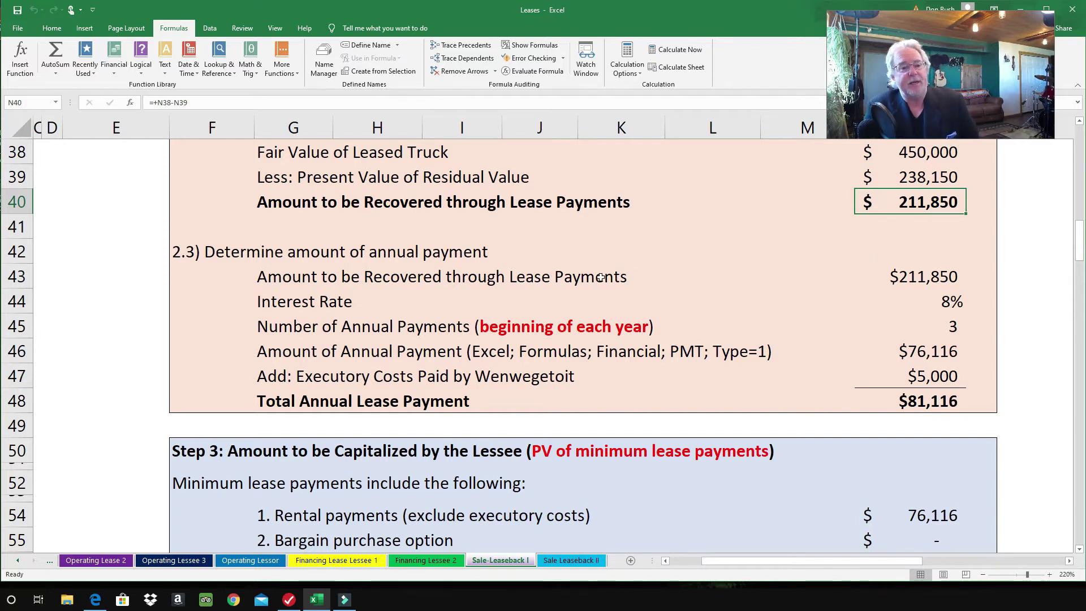
left_click(878, 289)
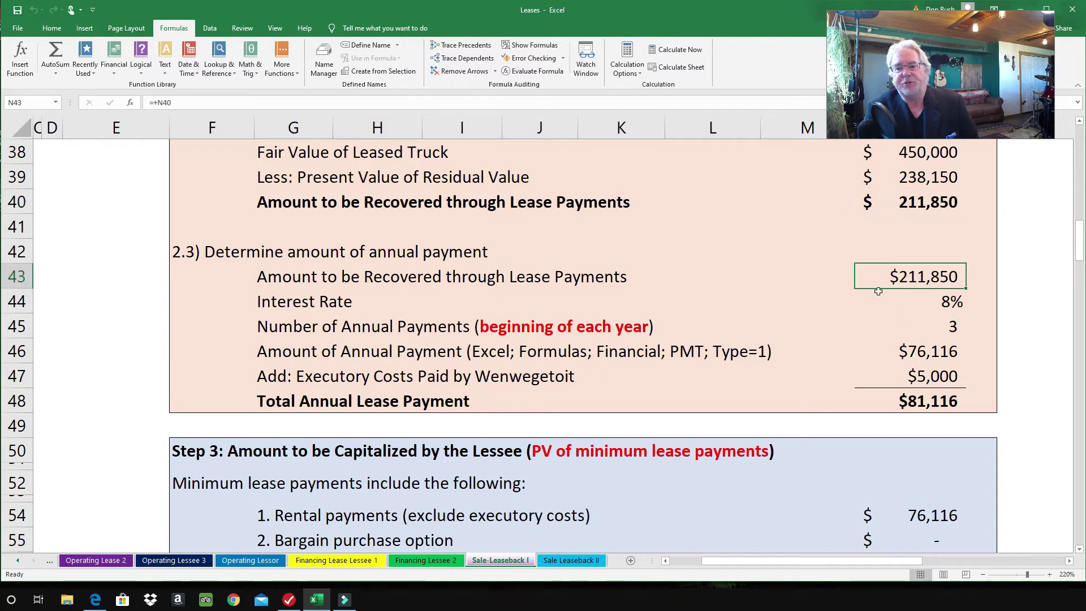
left_click(905, 205)
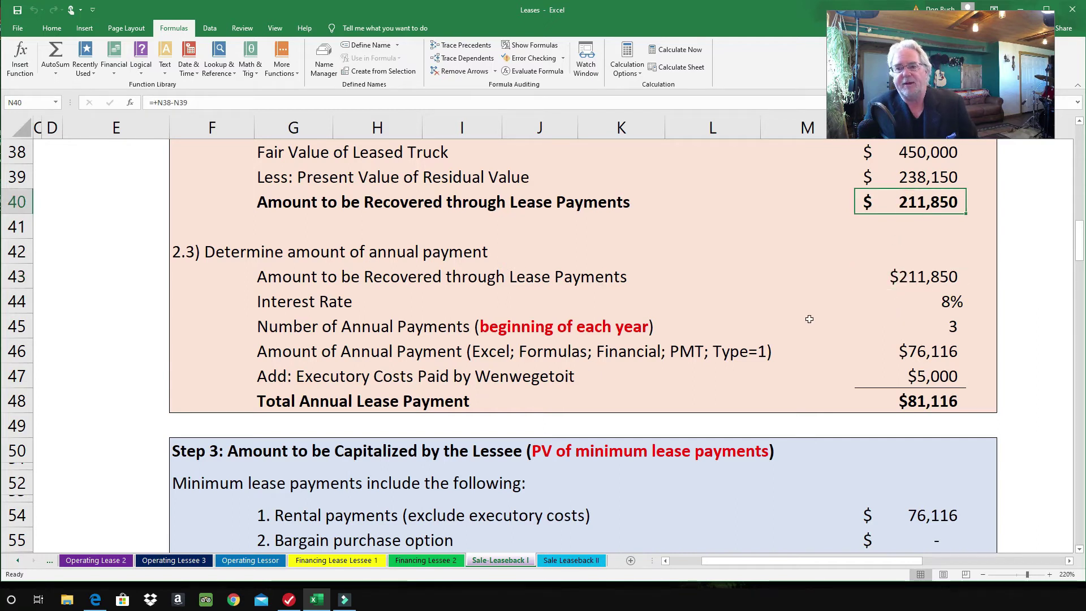
left_click(927, 305)
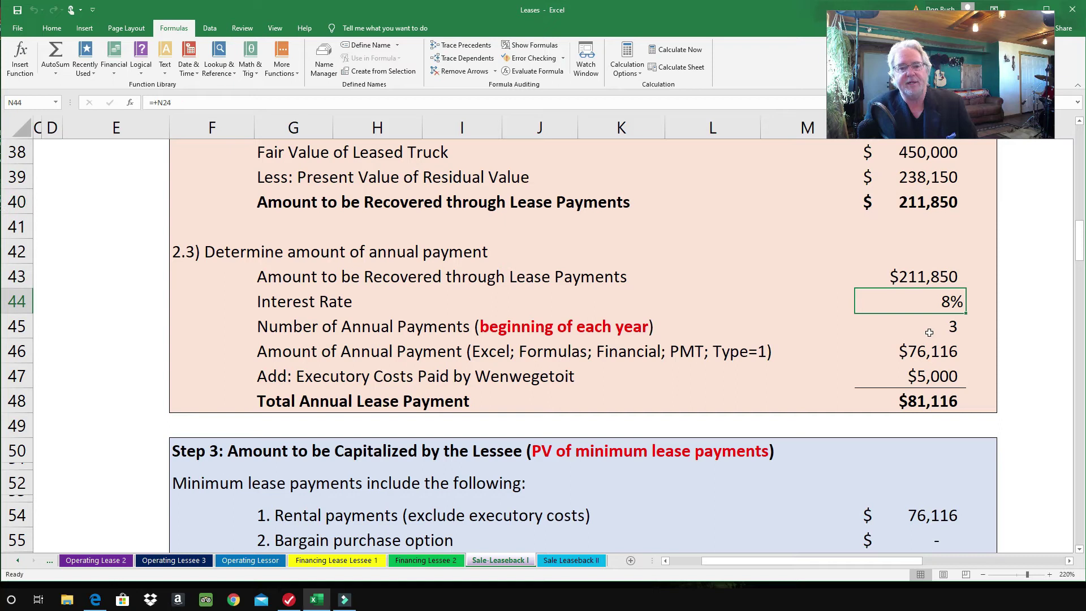
left_click(921, 330)
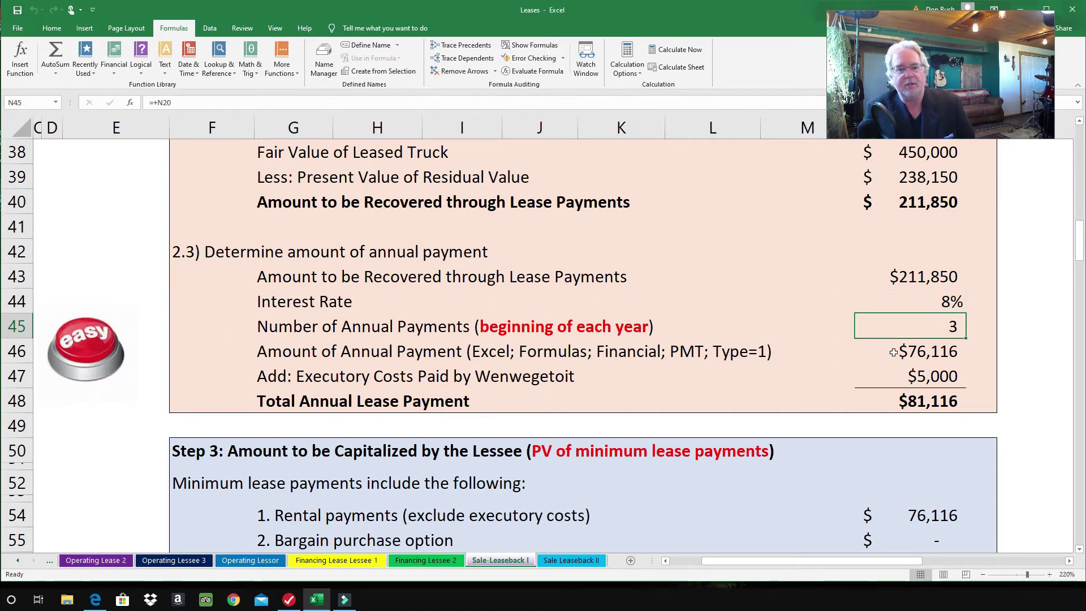
left_click(917, 352)
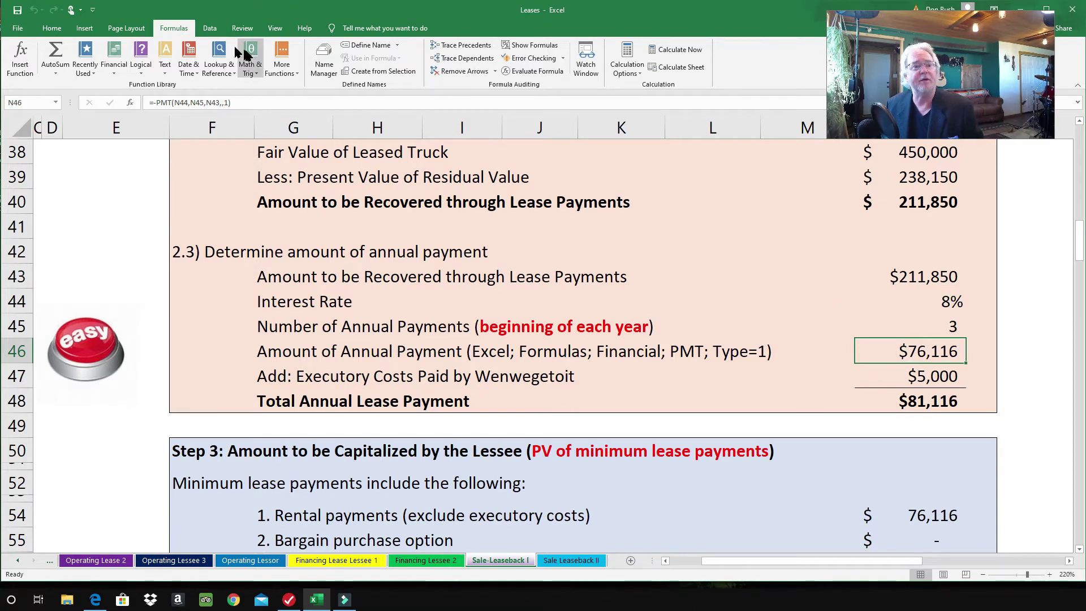
- Enter a PMT formula in N46 using rate N44, periods N45, present value N43 and type 1
left_click(114, 59)
left_click_drag(184, 181, 190, 325)
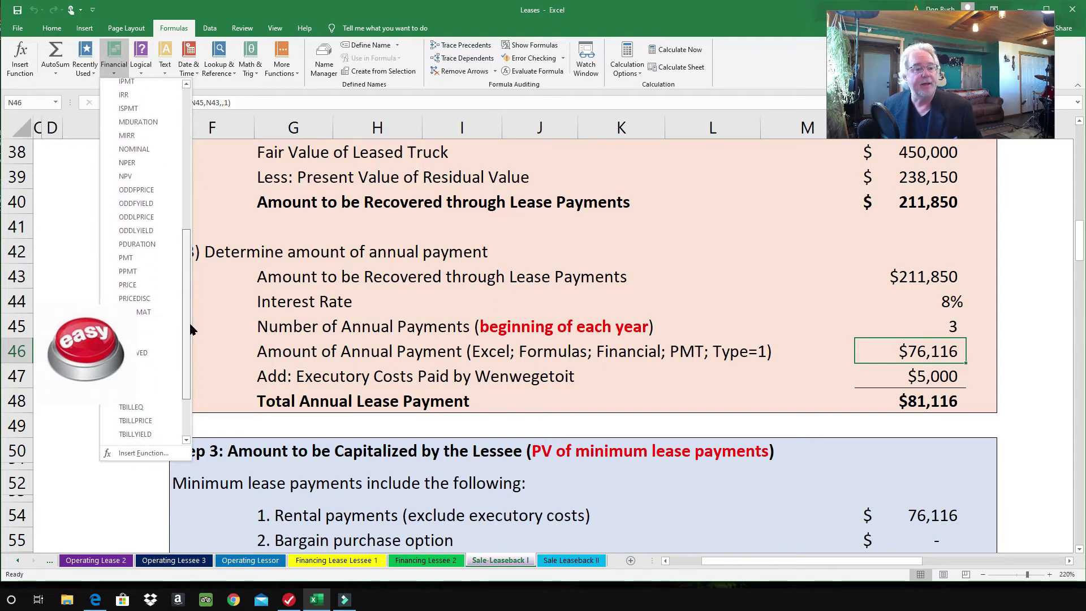
left_click(134, 257)
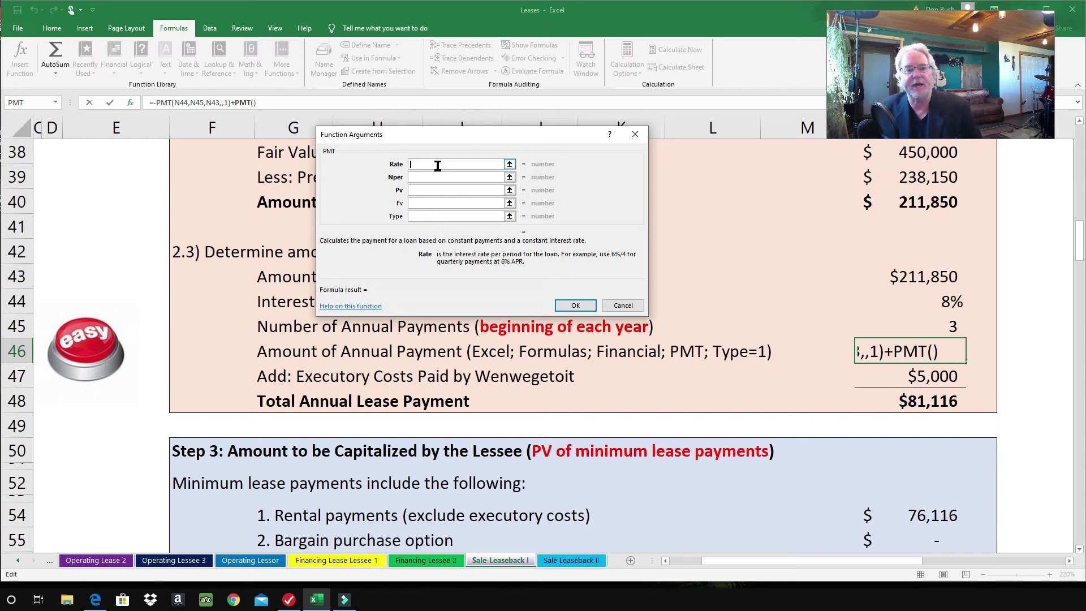
left_click(902, 301)
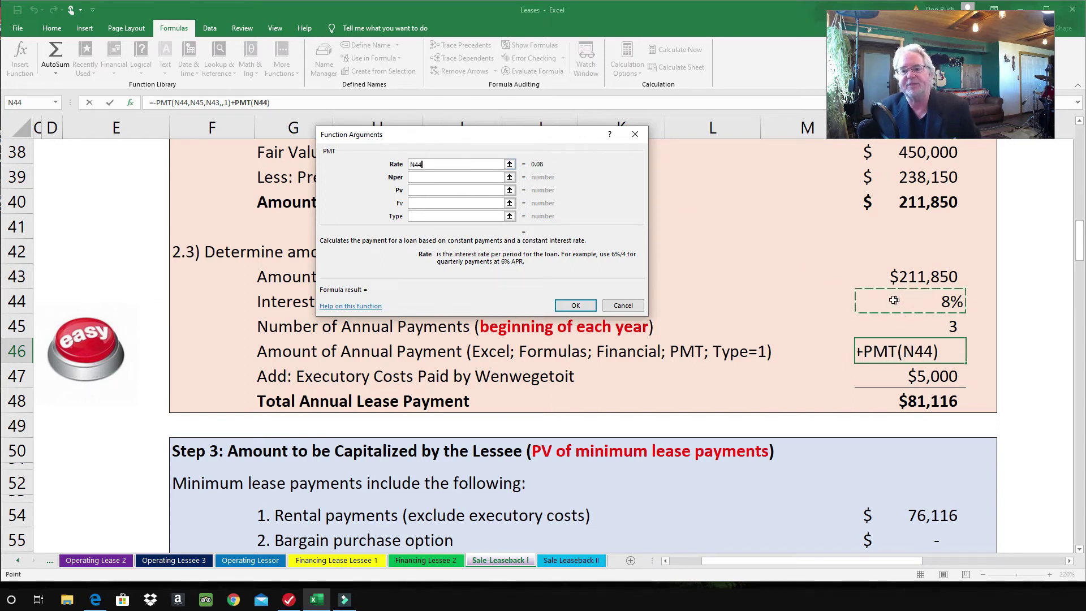
left_click(428, 178)
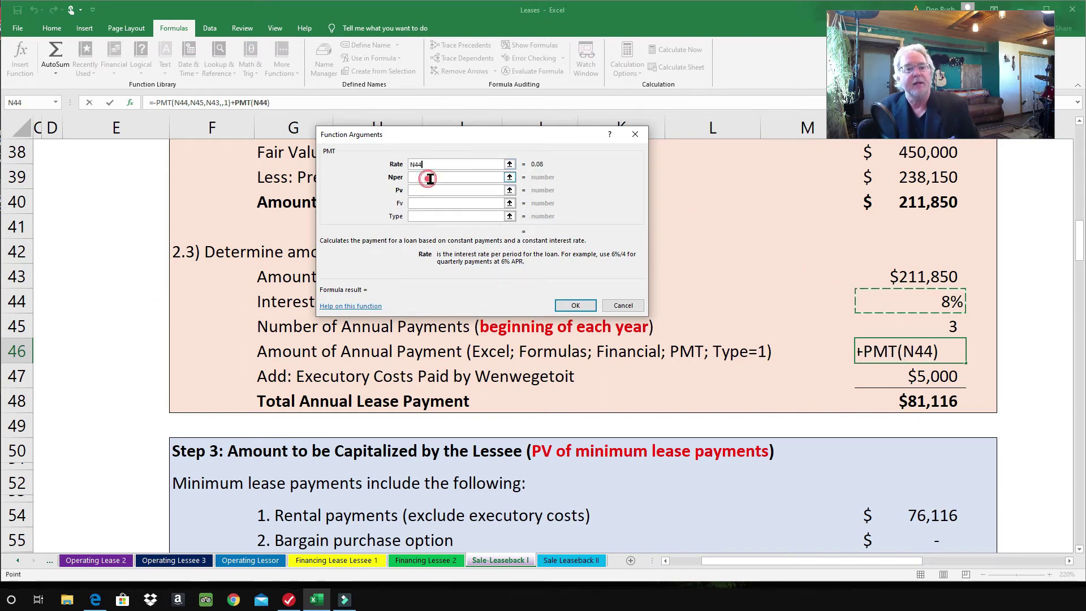
left_click(950, 326)
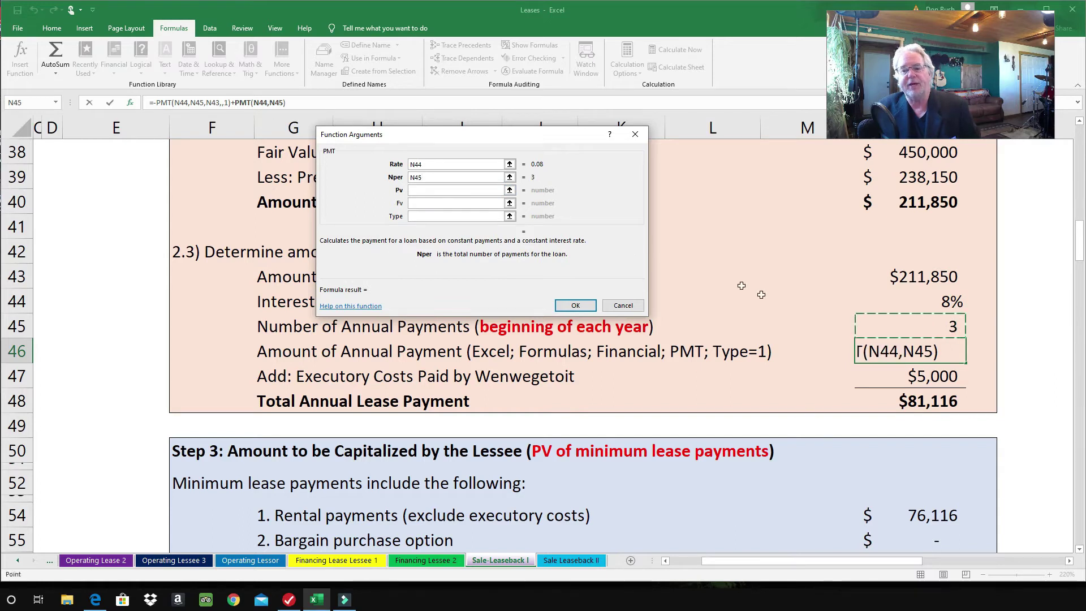
left_click(440, 191)
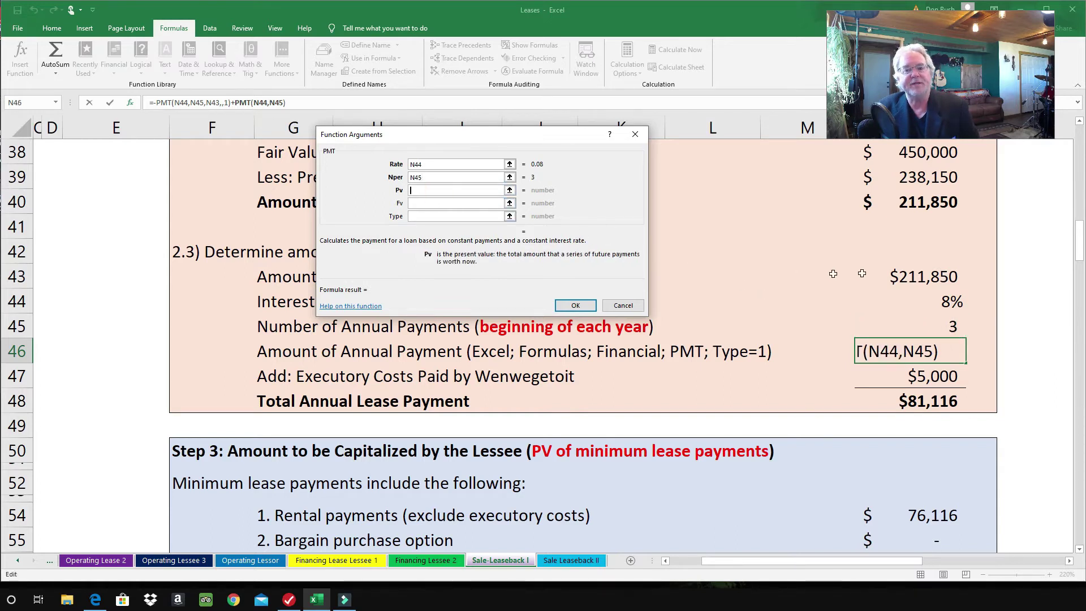
left_click(912, 279)
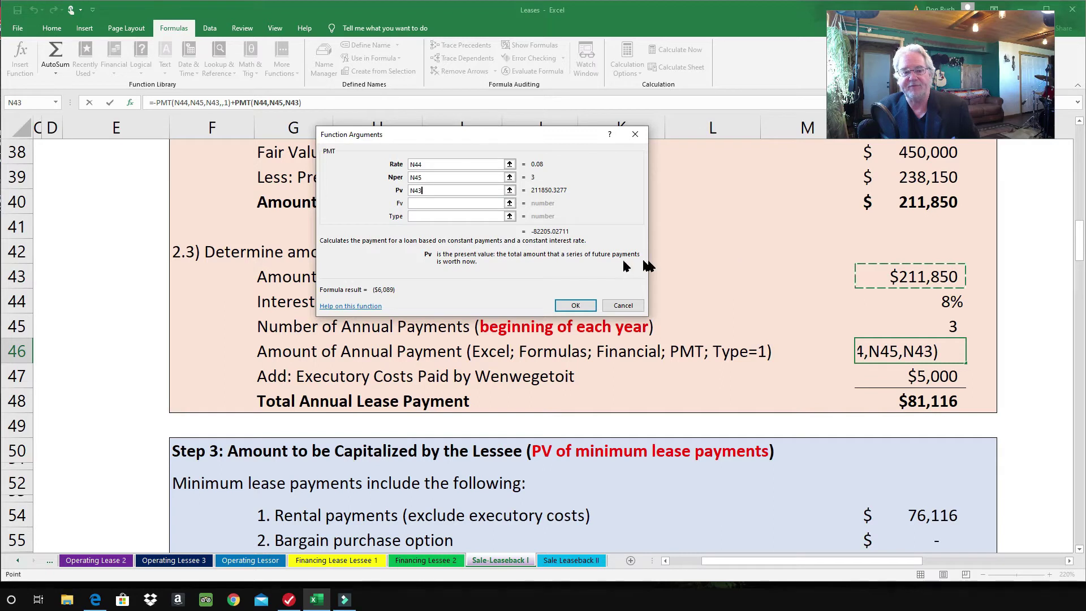
left_click(439, 218)
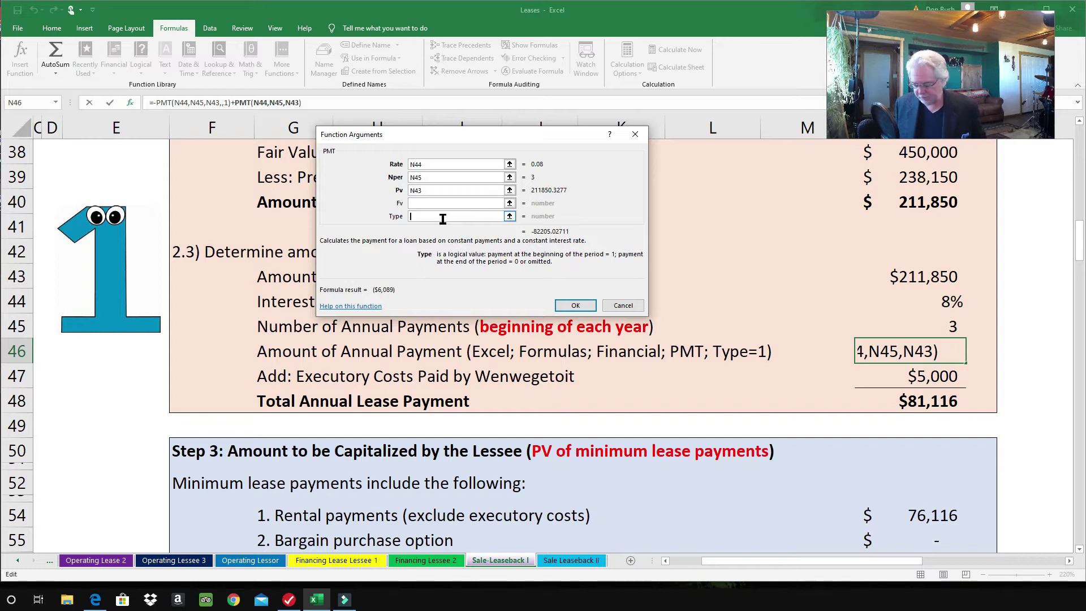
type("1")
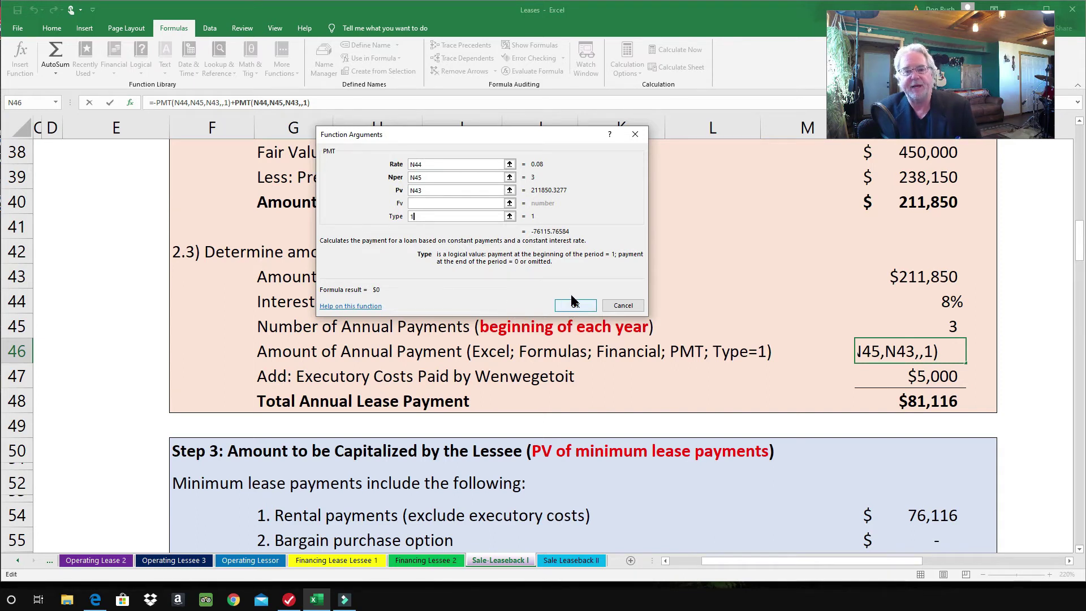
left_click(635, 134)
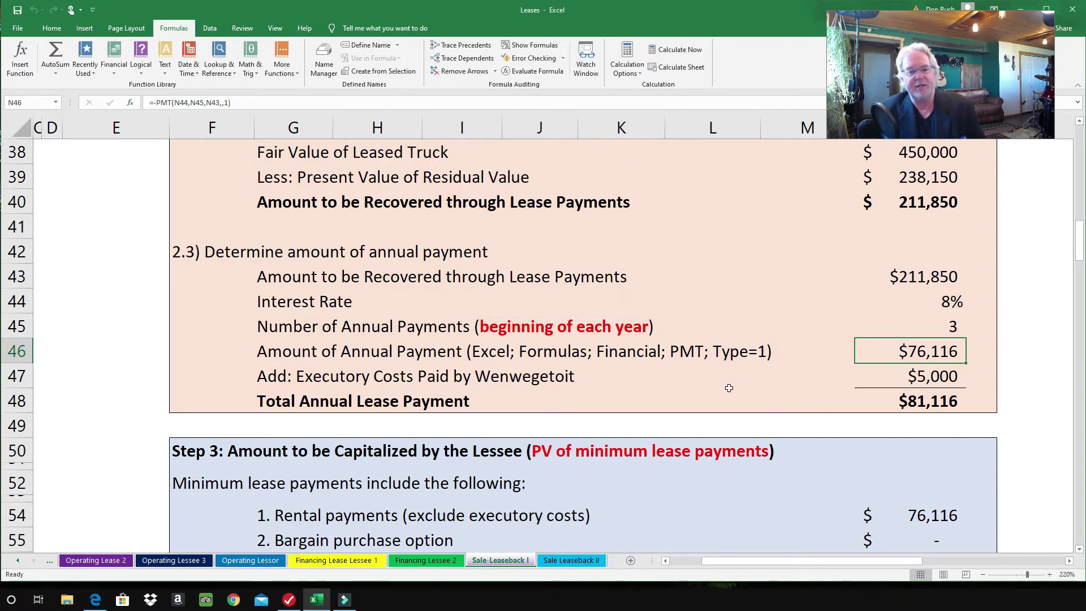
left_click(880, 375)
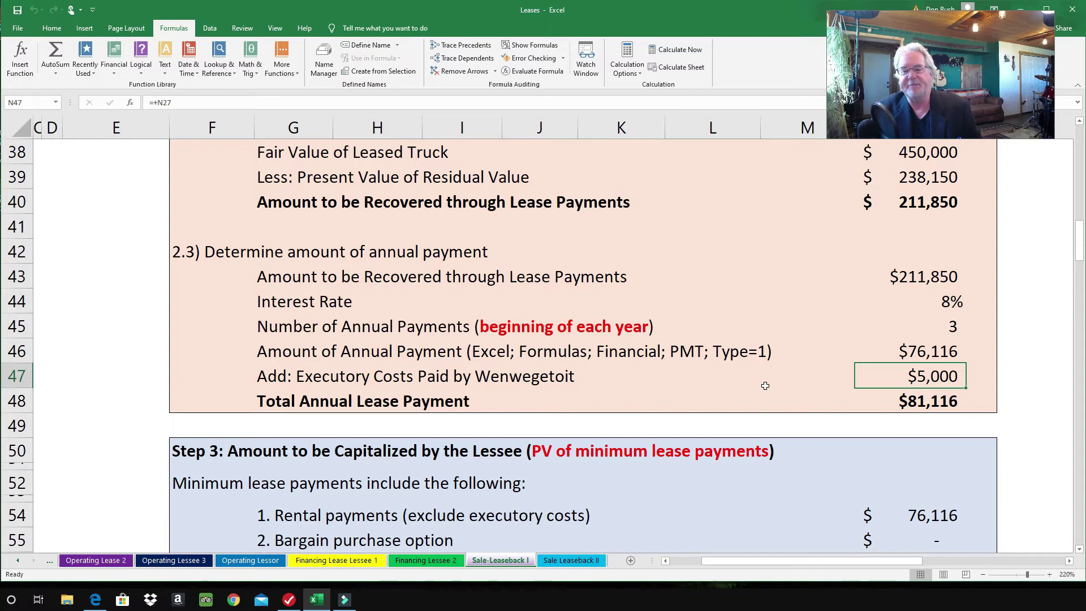
left_click(911, 408)
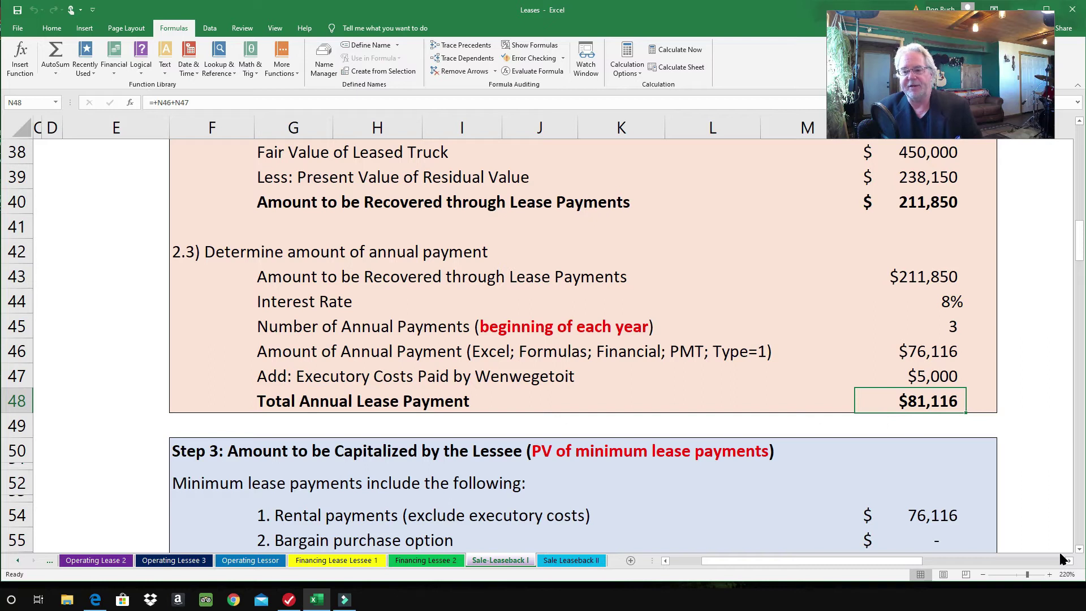
left_click(1078, 553)
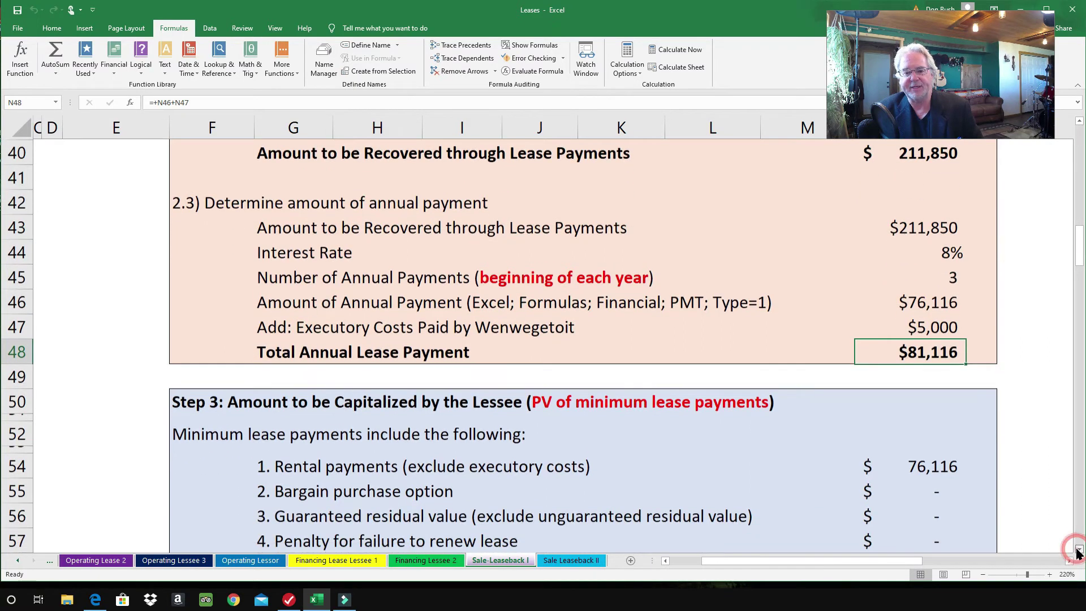
left_click(1078, 553)
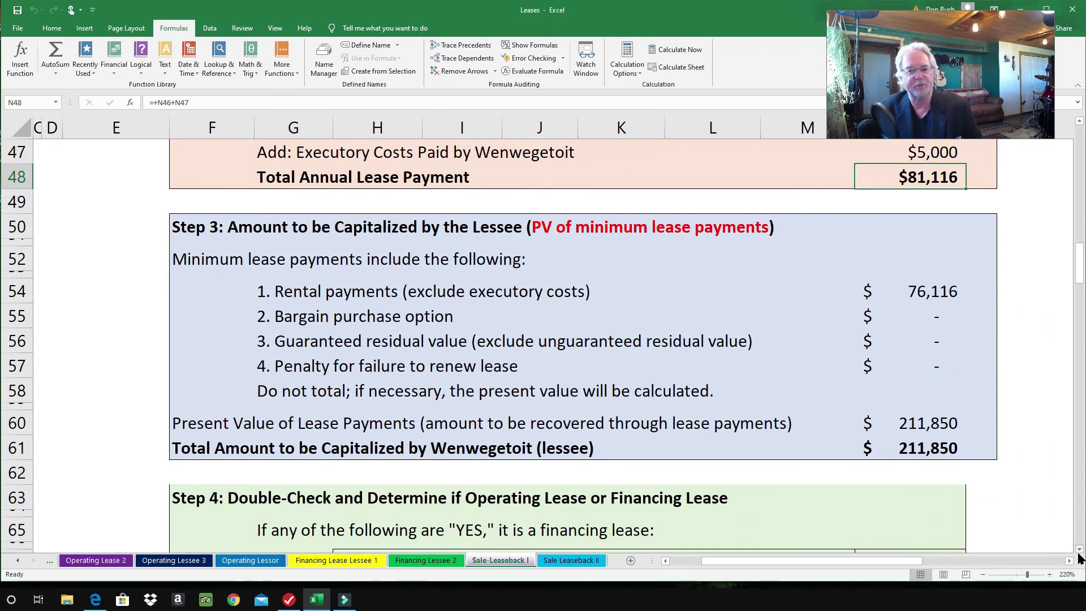
left_click(1079, 123)
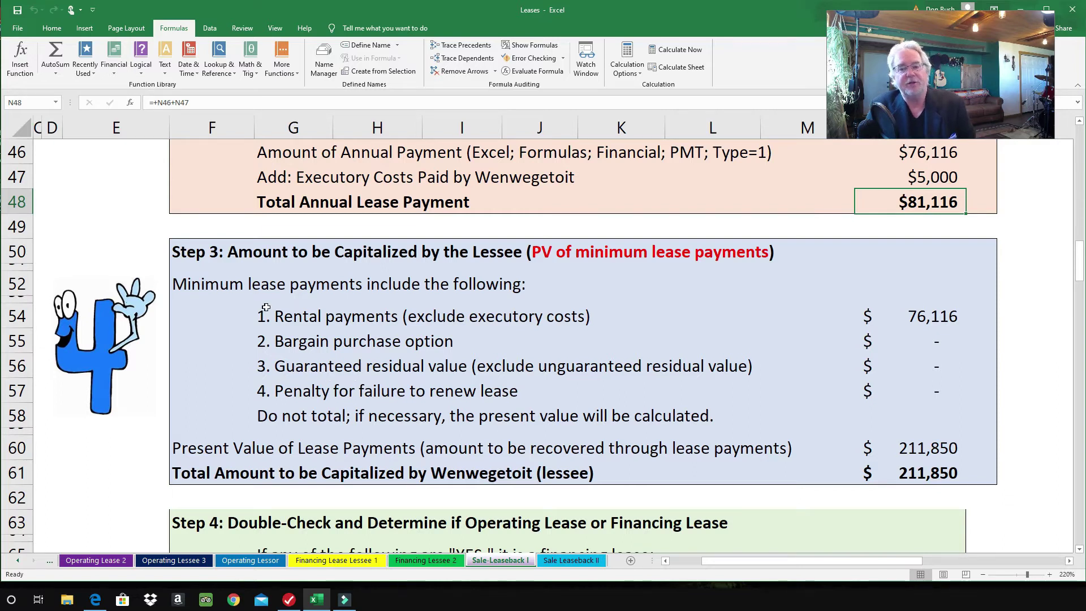
left_click(931, 318)
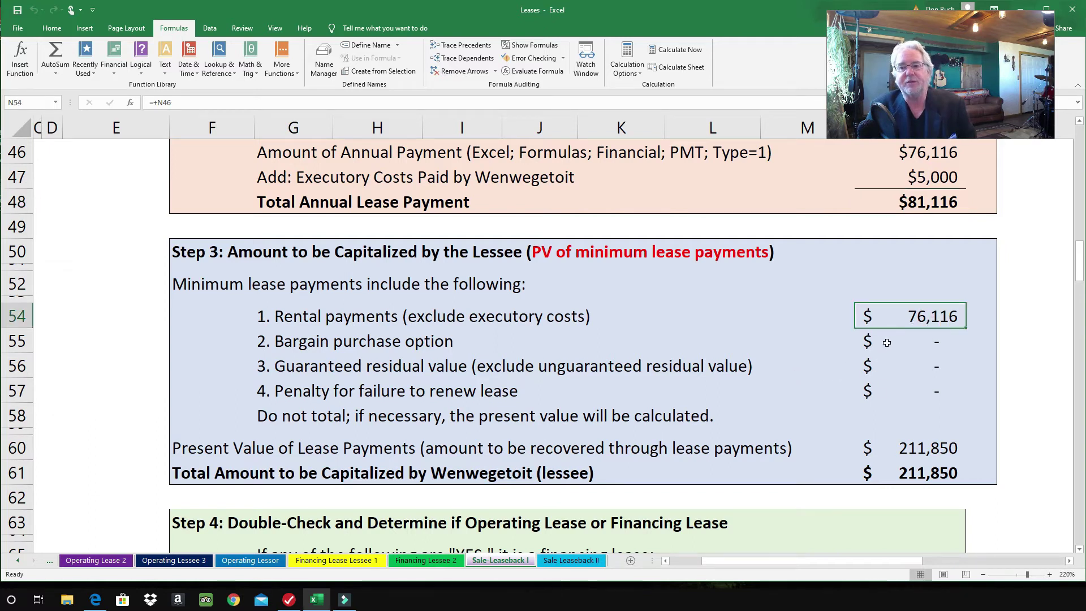
left_click(941, 158)
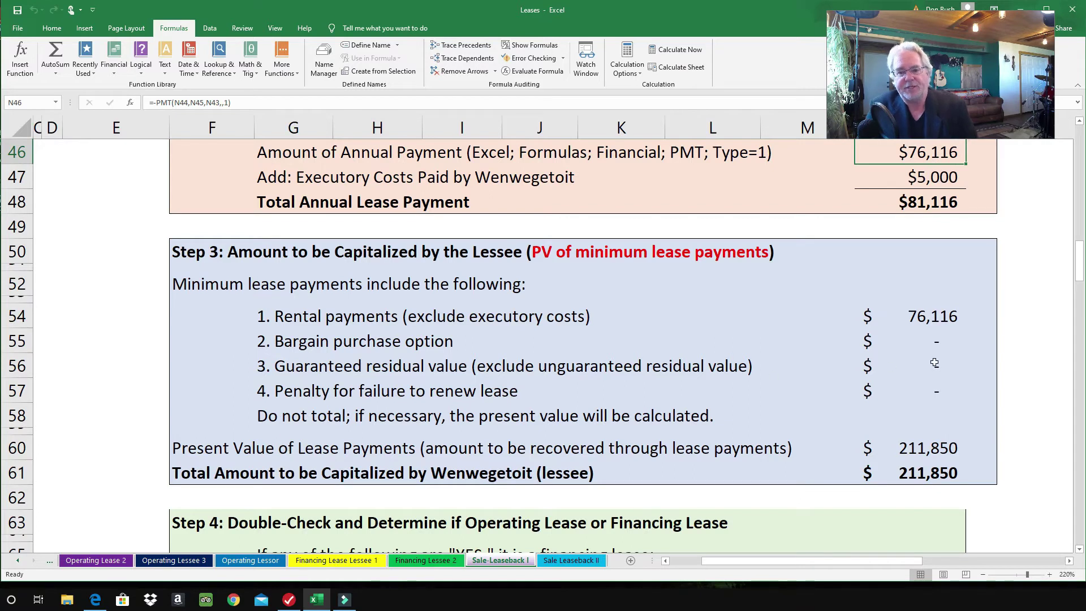
left_click(928, 341)
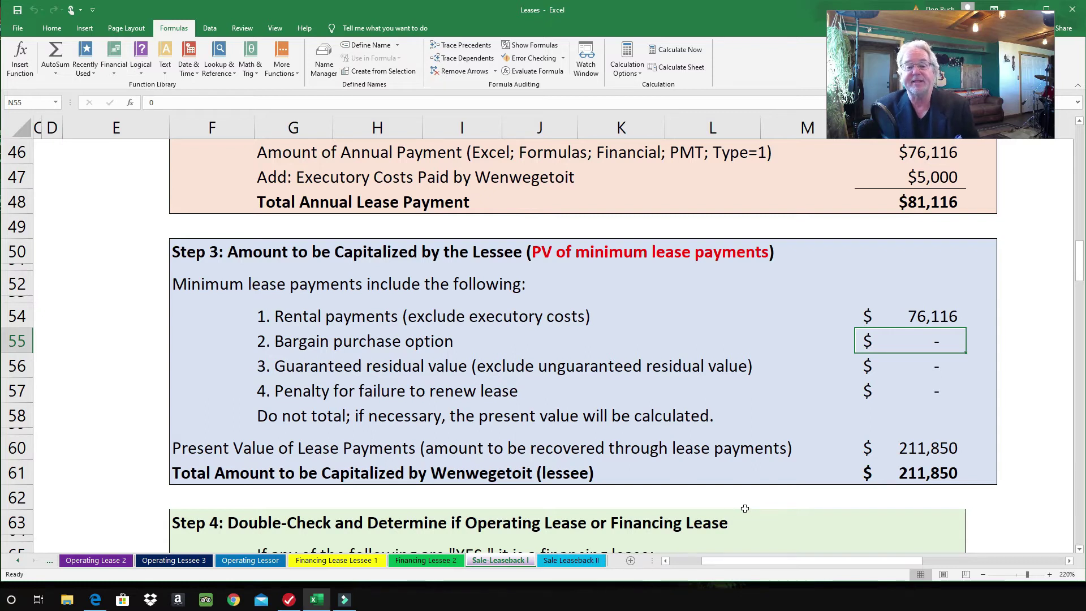
left_click(912, 379)
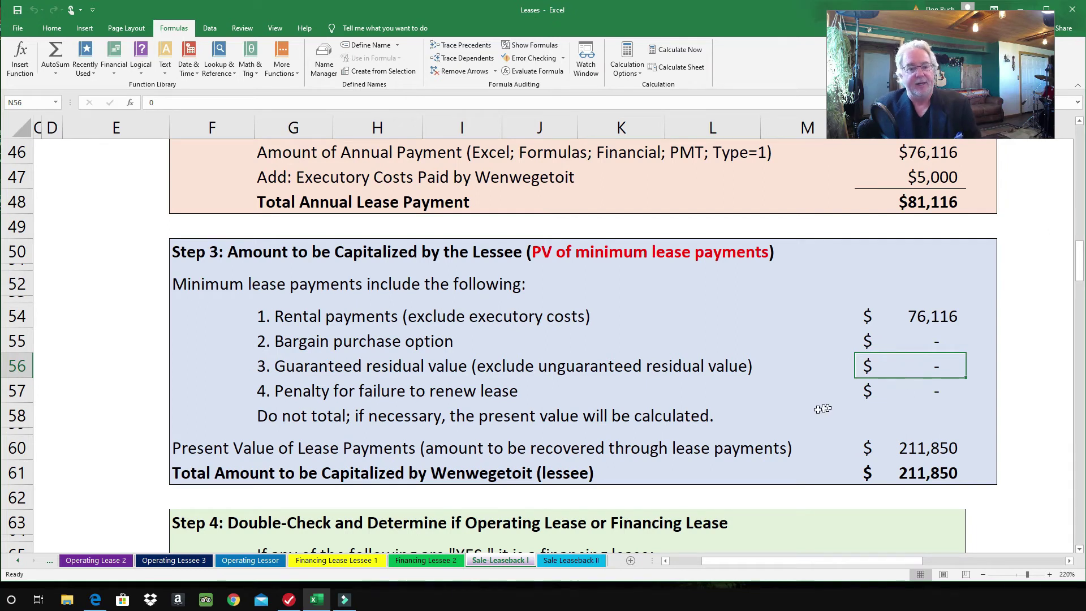
left_click(927, 391)
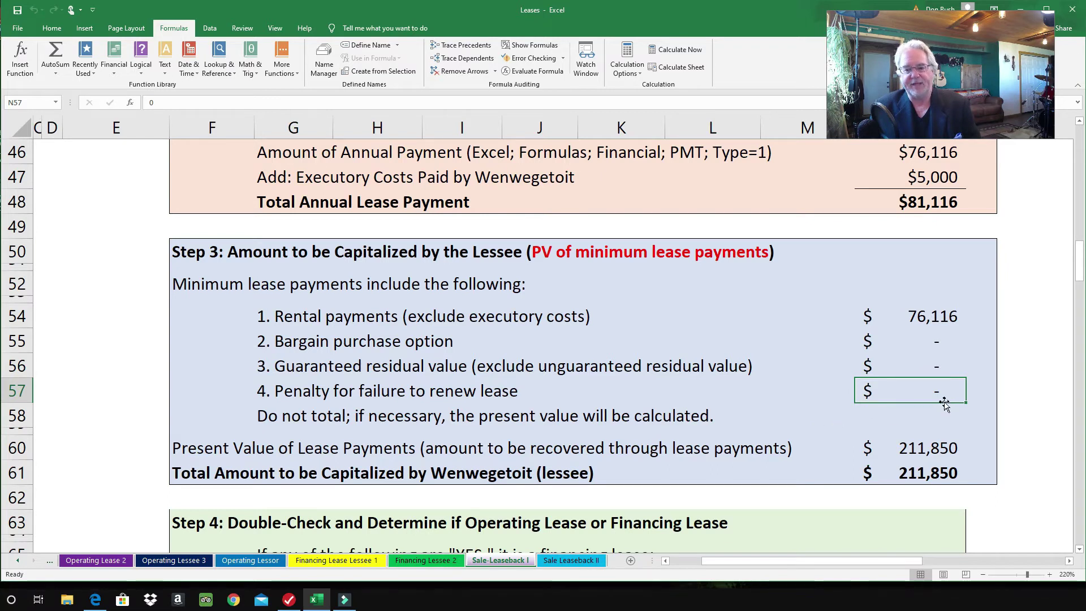
left_click(903, 454)
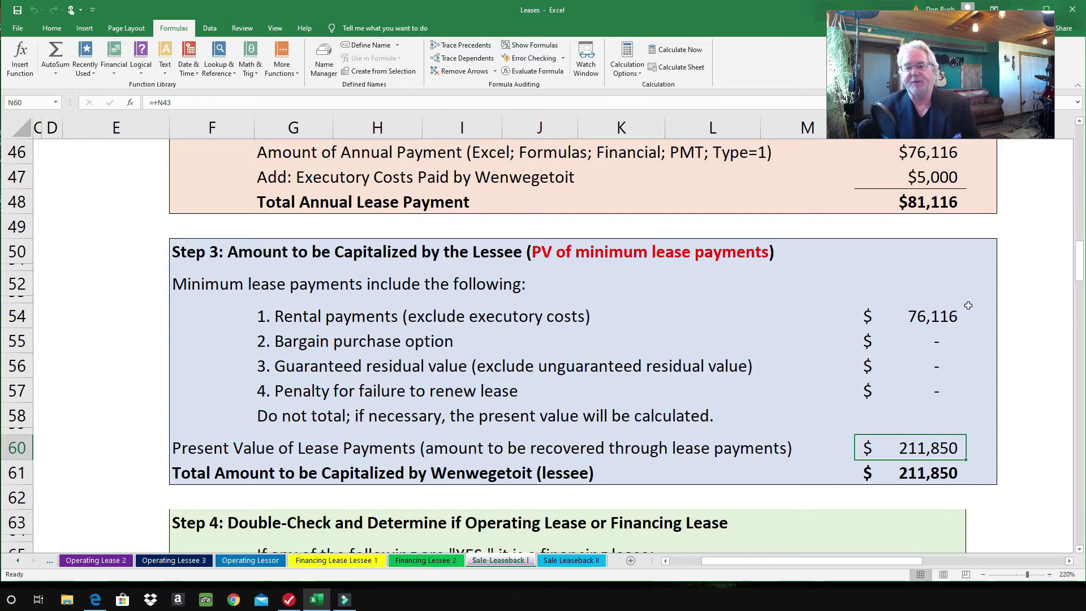
left_click(930, 314)
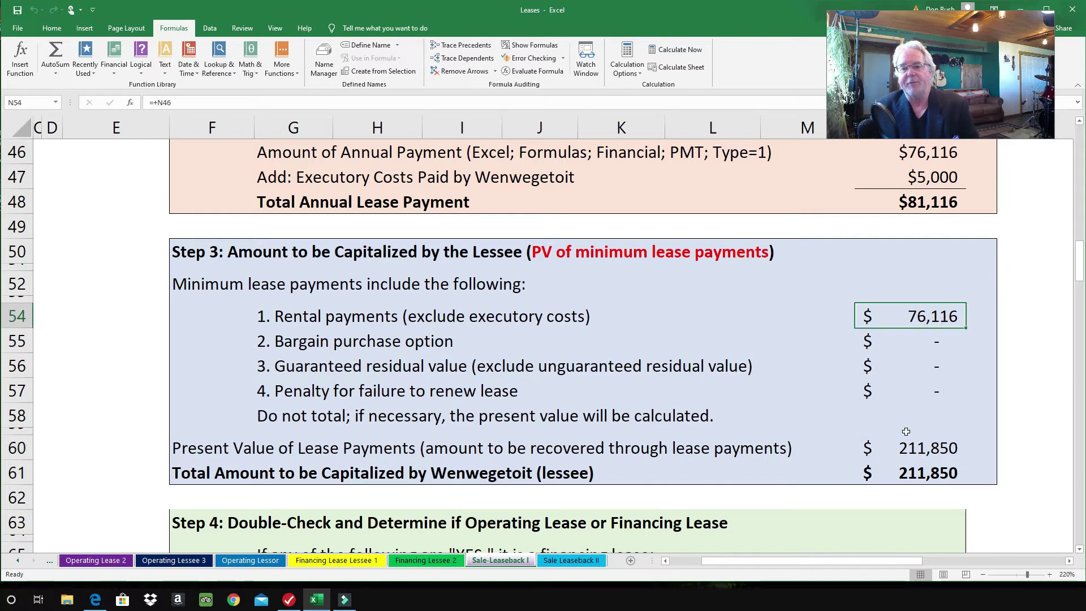
left_click(1079, 121)
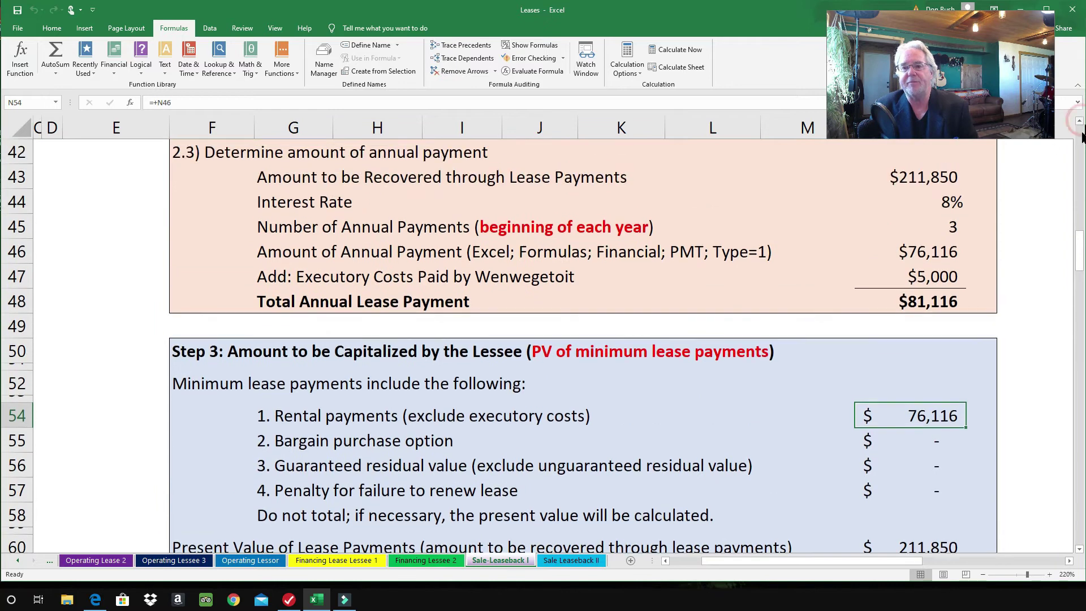
left_click(928, 180)
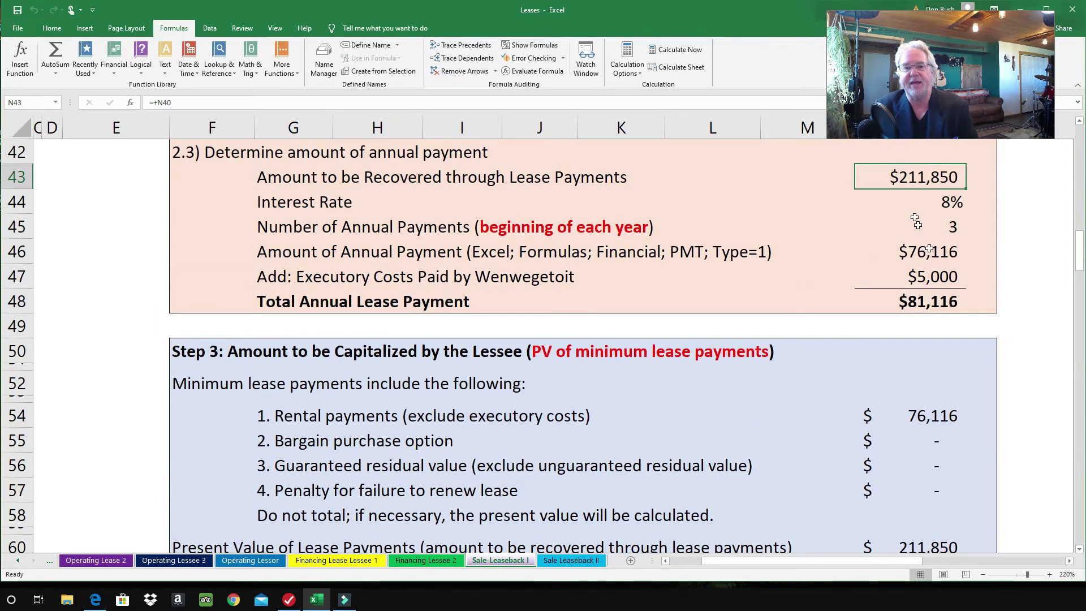
scroll(1048, 534, "down", 1)
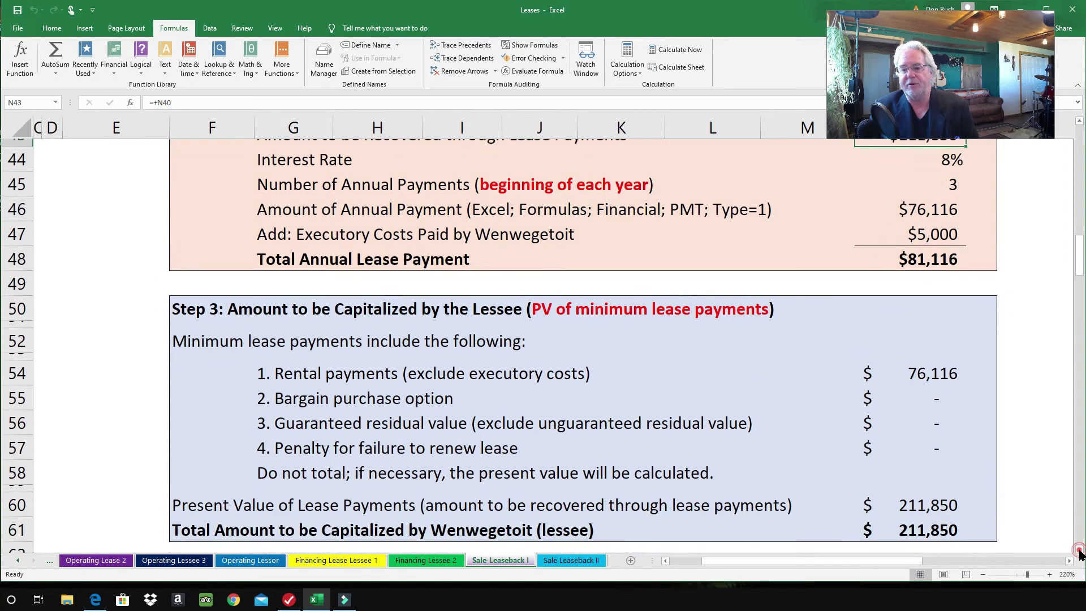
left_click(923, 498)
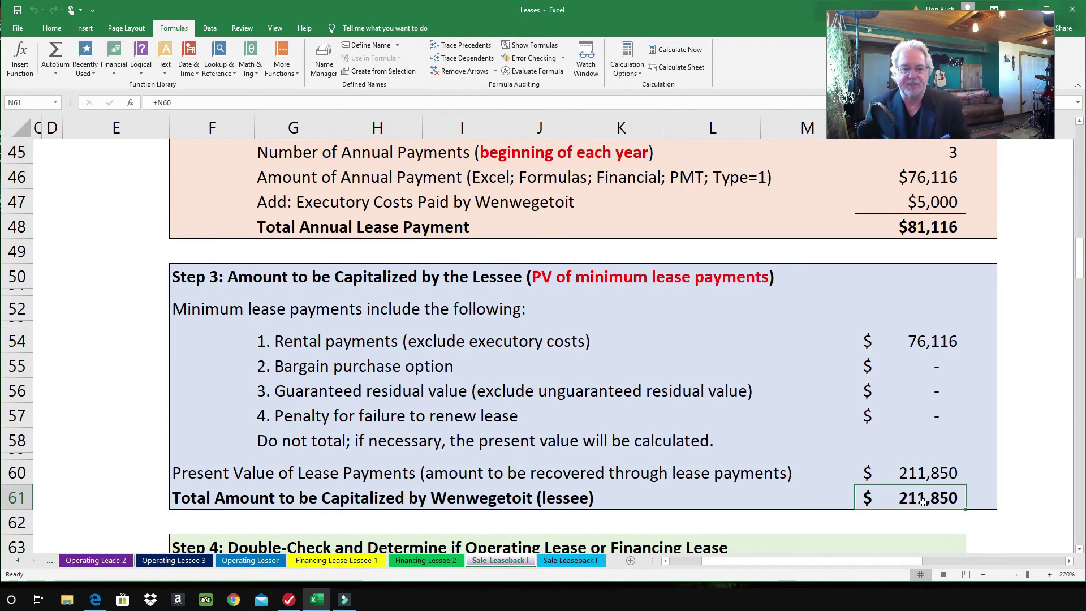
left_click(1079, 549)
left_click(1079, 549)
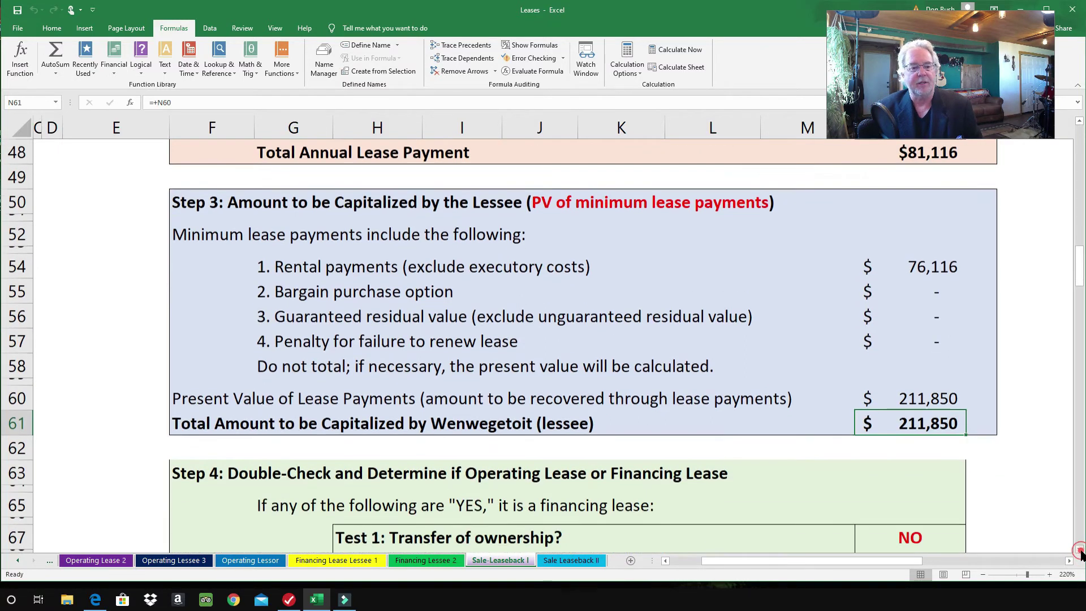
left_click(1080, 550)
left_click(1079, 549)
left_click(1080, 549)
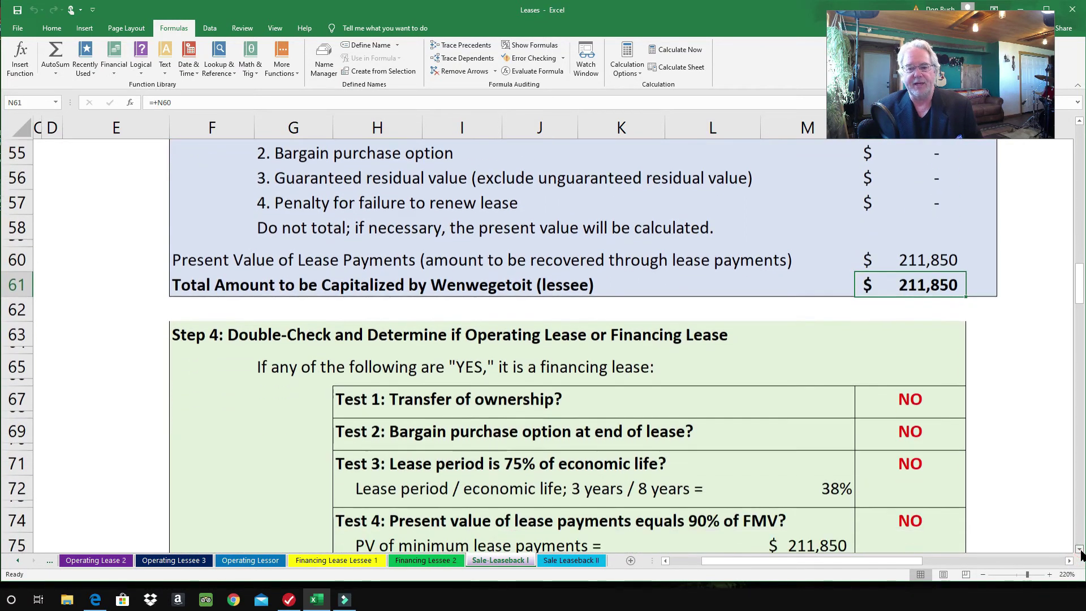
left_click(1080, 549)
left_click(1079, 549)
left_click(1080, 549)
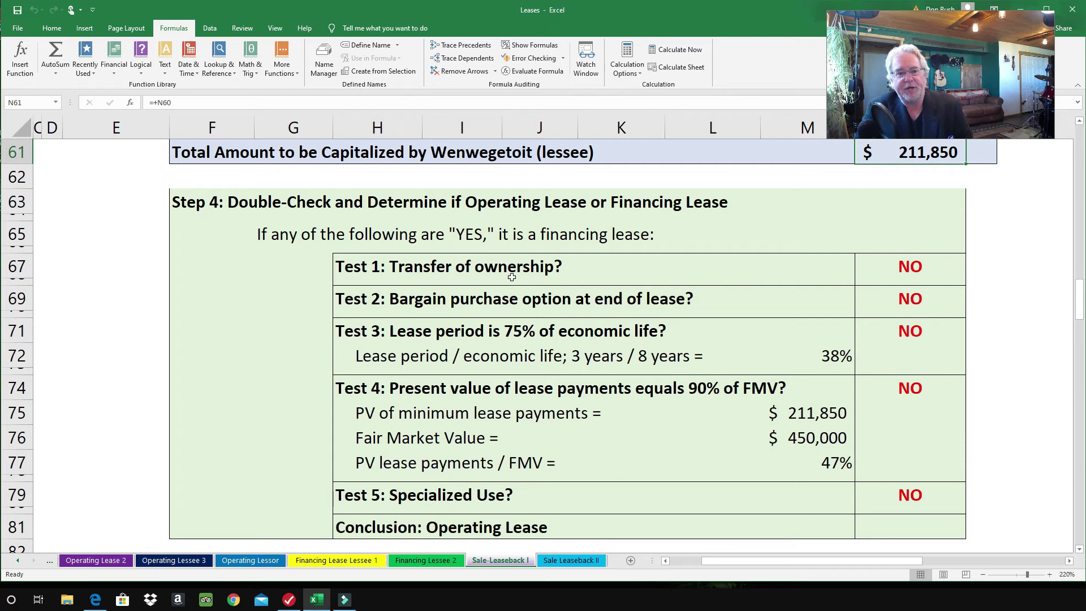
left_click(885, 267)
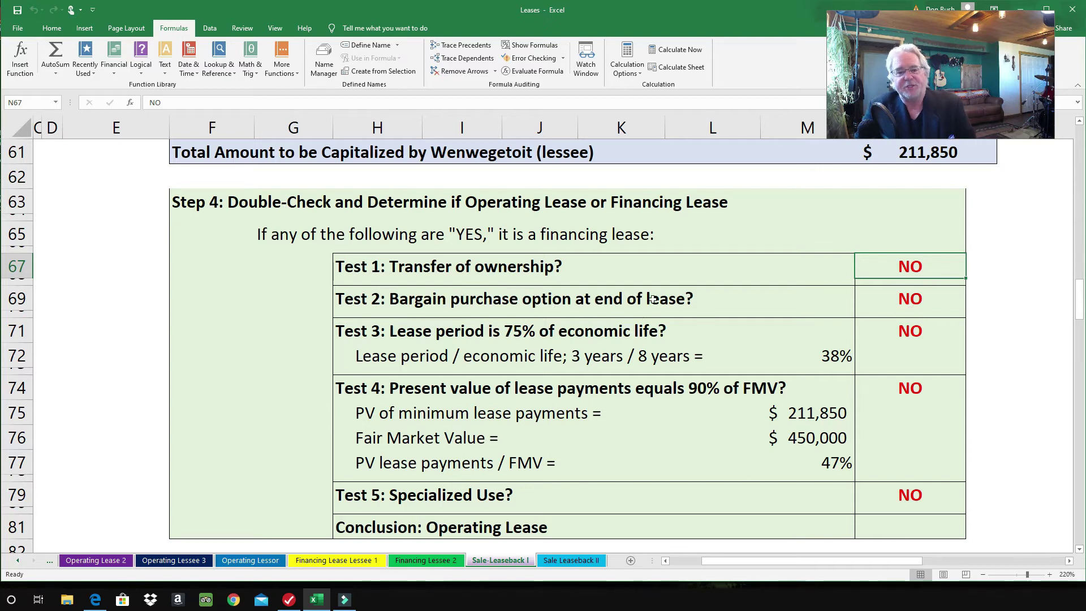
left_click(881, 299)
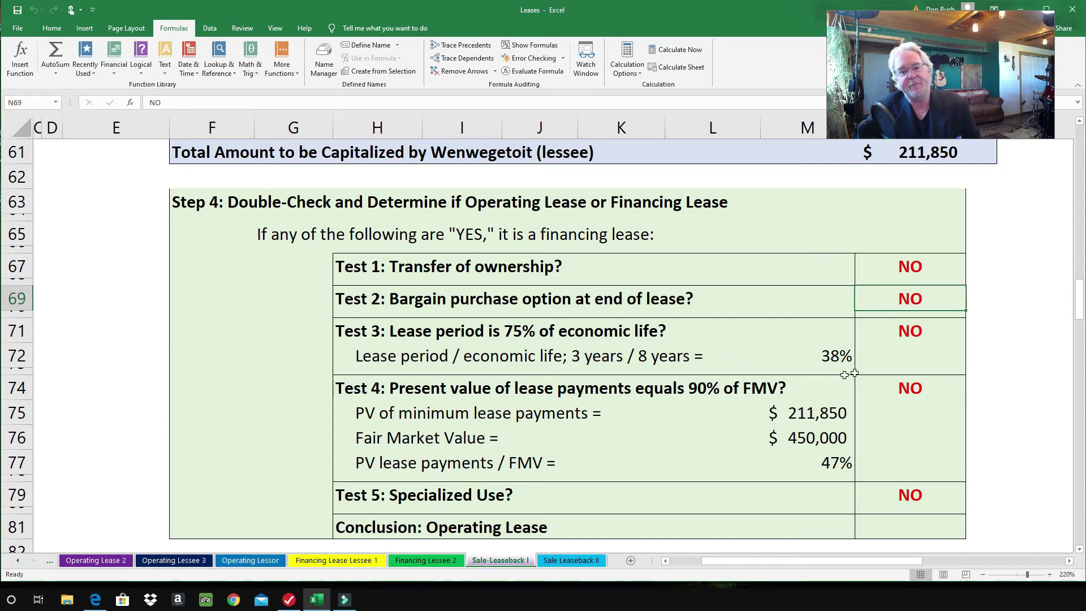
left_click(911, 331)
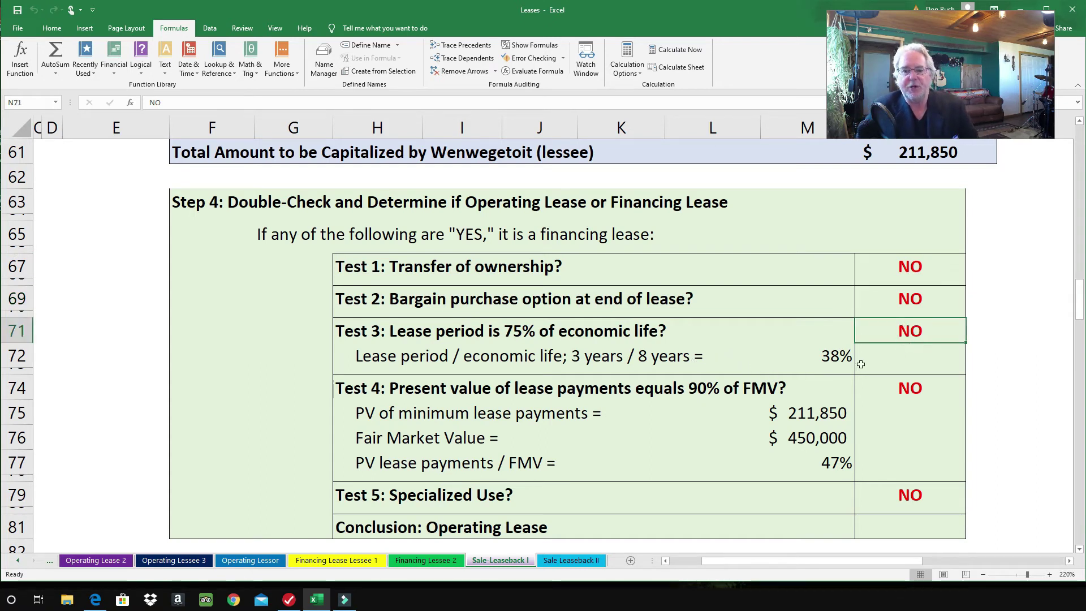
left_click(821, 360)
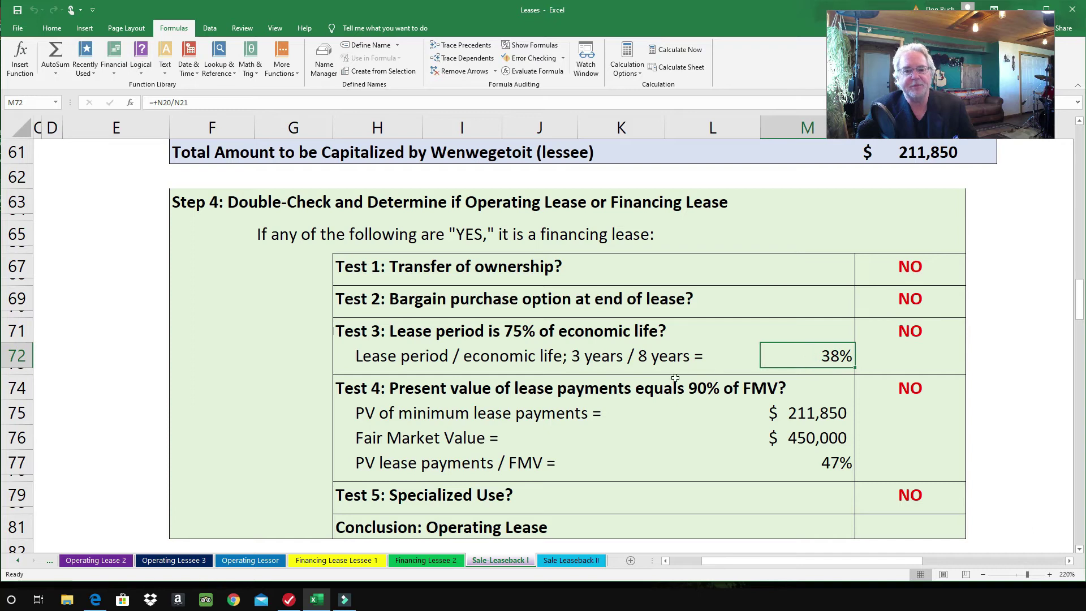
left_click(572, 358)
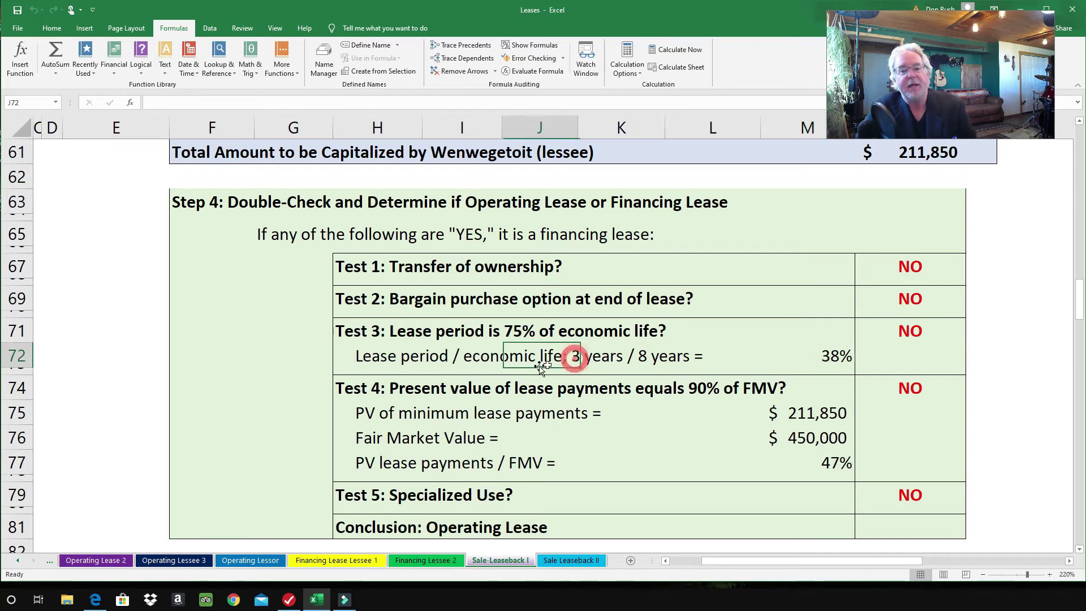
left_click(638, 370)
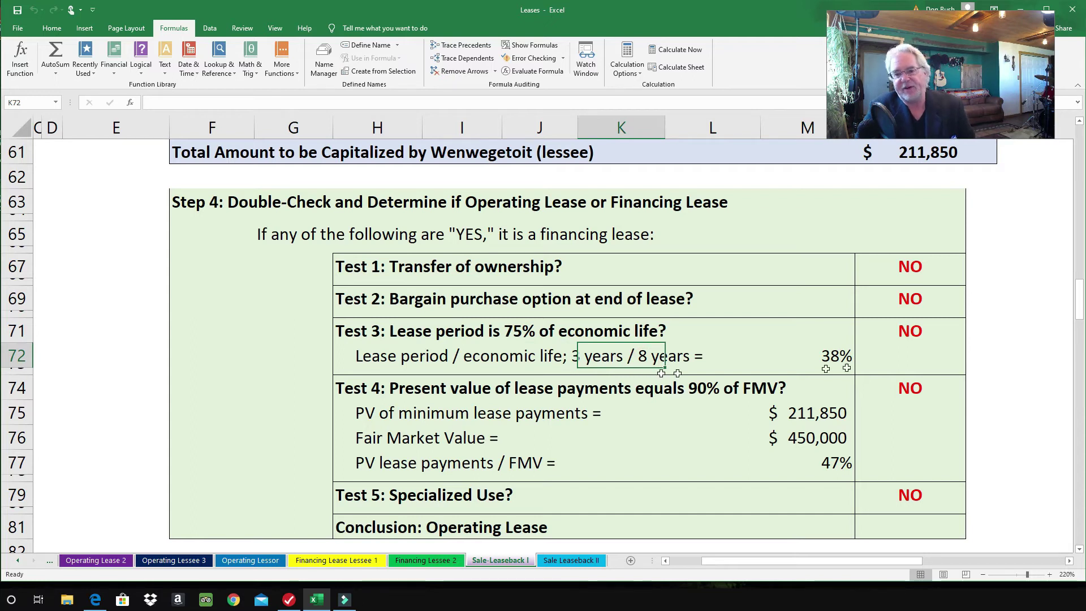
left_click(830, 355)
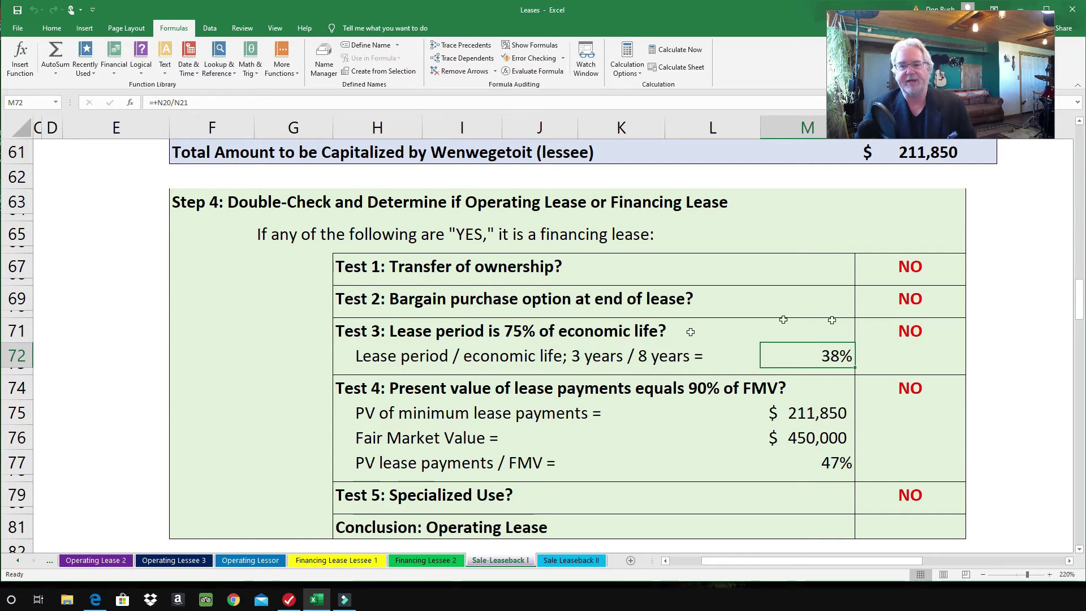
left_click(882, 331)
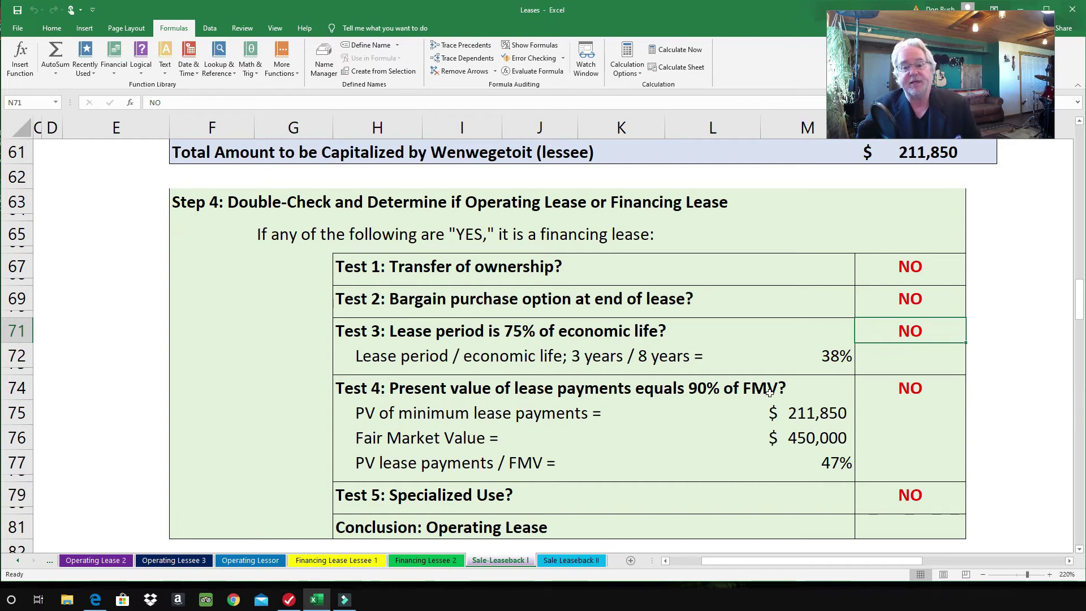
left_click(927, 389)
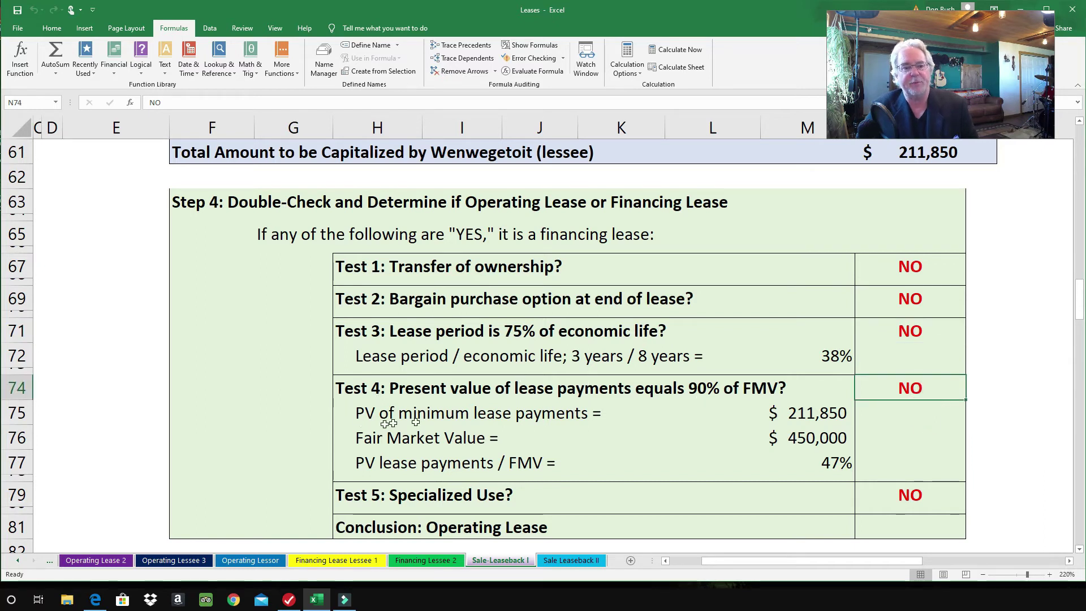
left_click(801, 415)
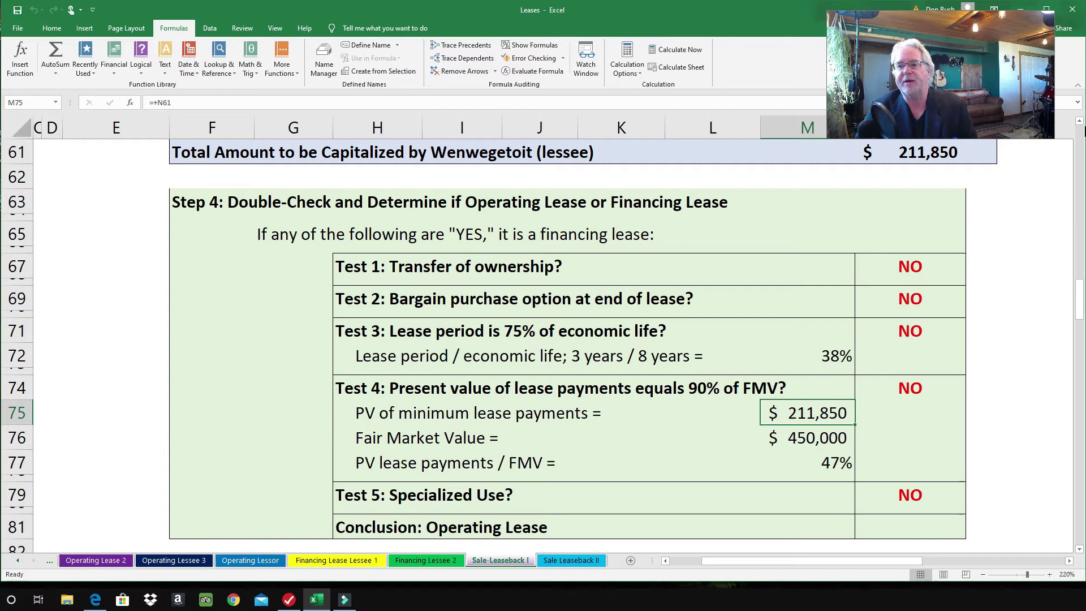
scroll(1080, 124, "up", 1)
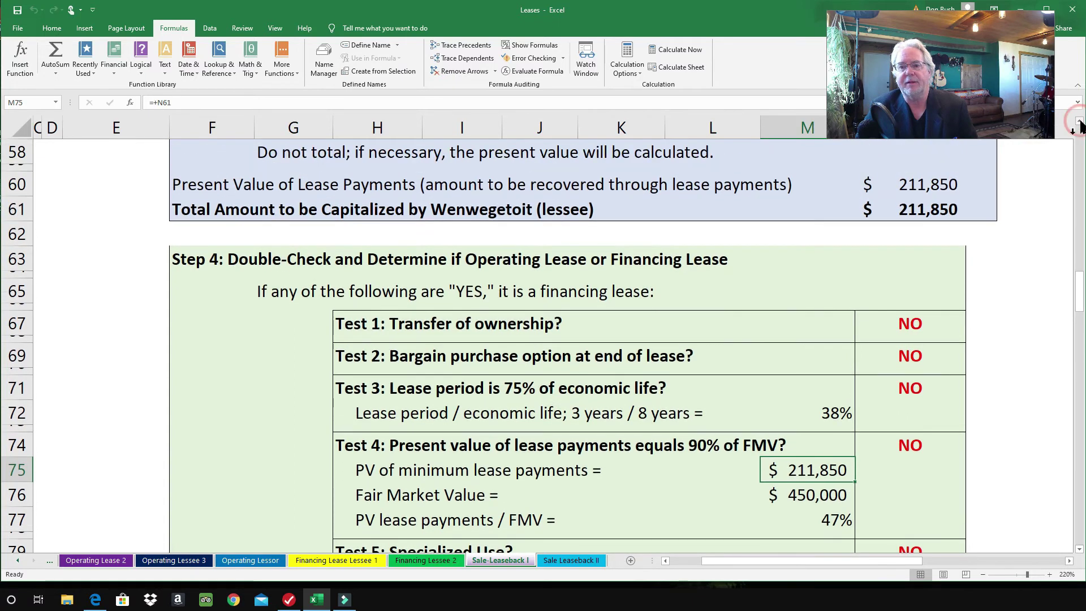
left_click(911, 212)
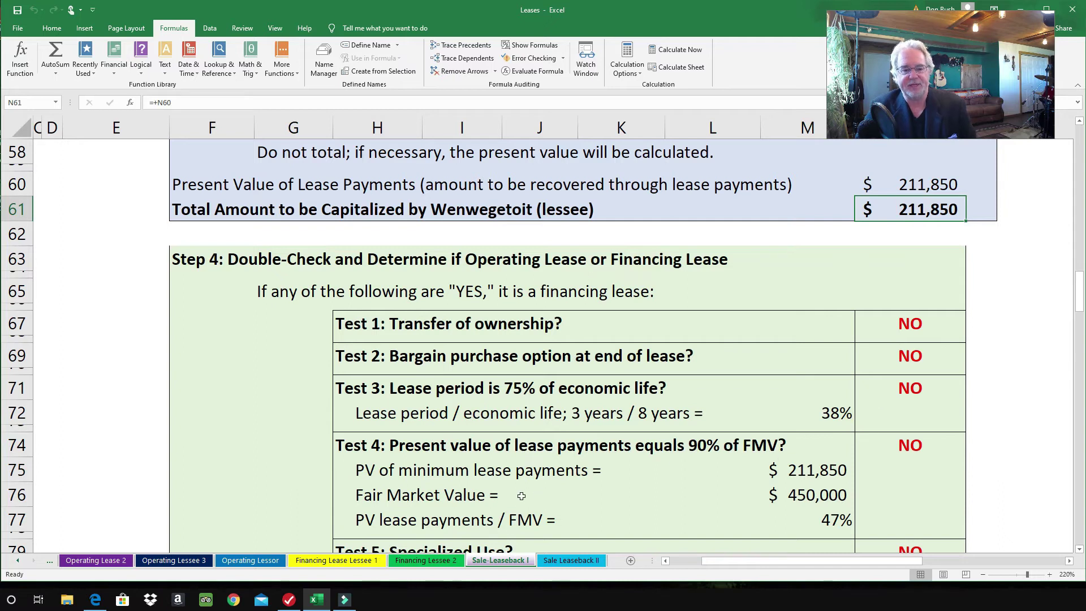
left_click(800, 495)
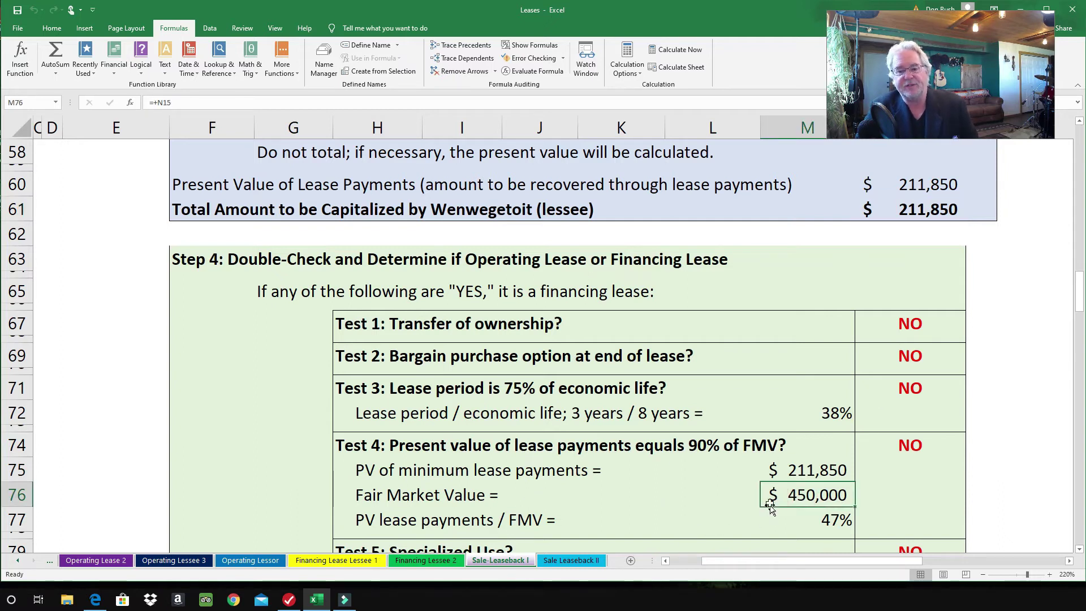
left_click(835, 524)
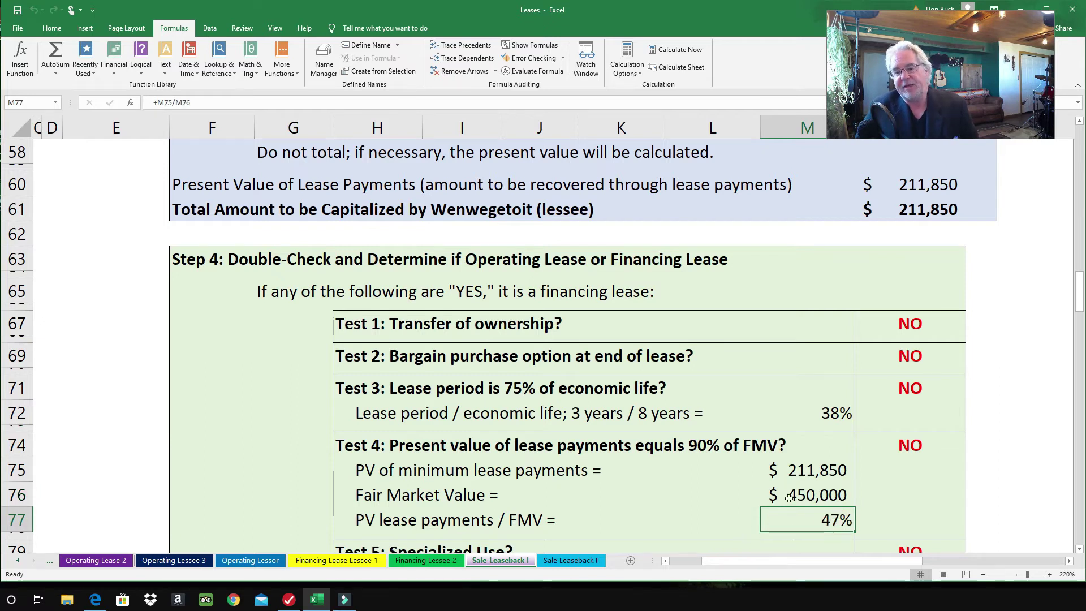
left_click(830, 518)
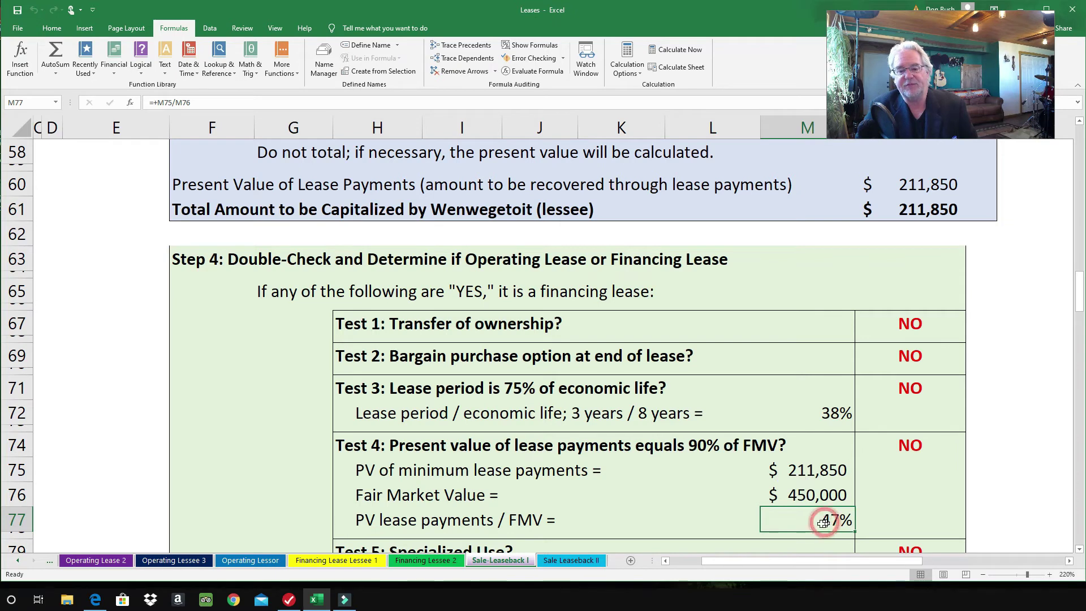
left_click(698, 445)
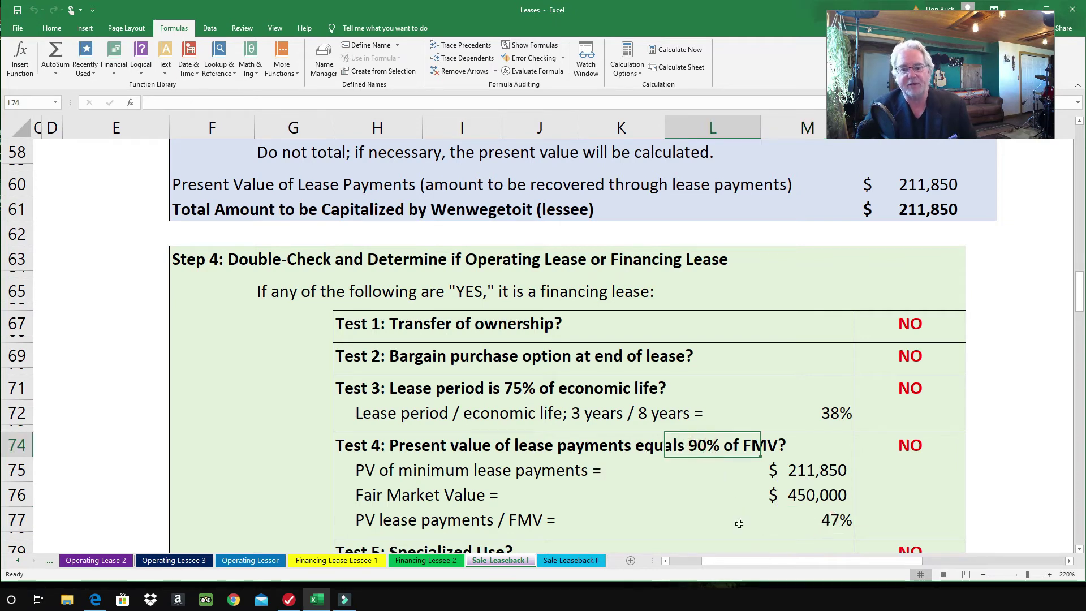
left_click(917, 446)
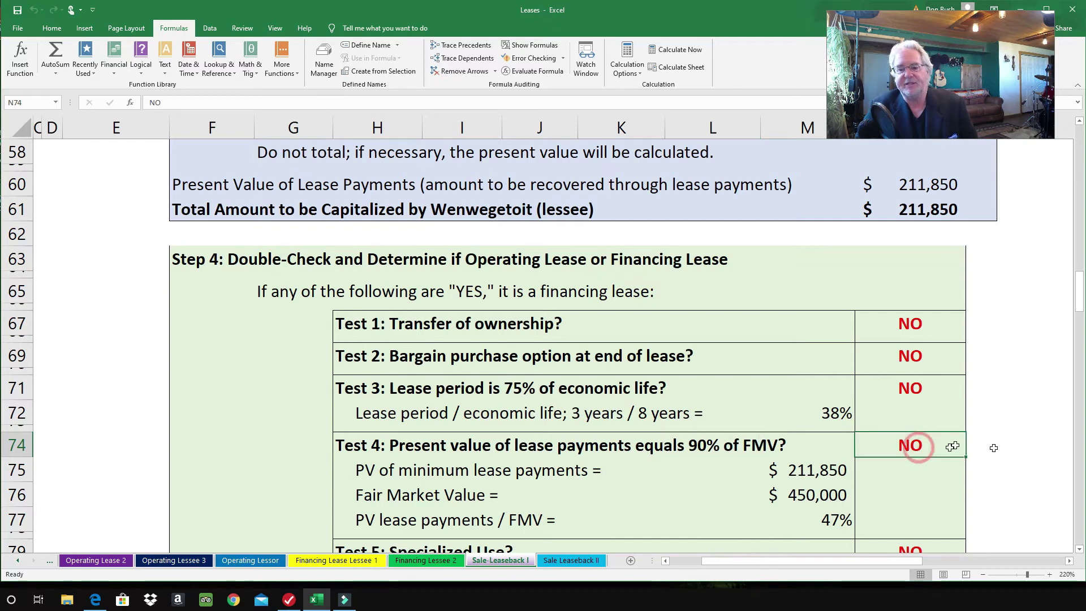
left_click(1079, 549)
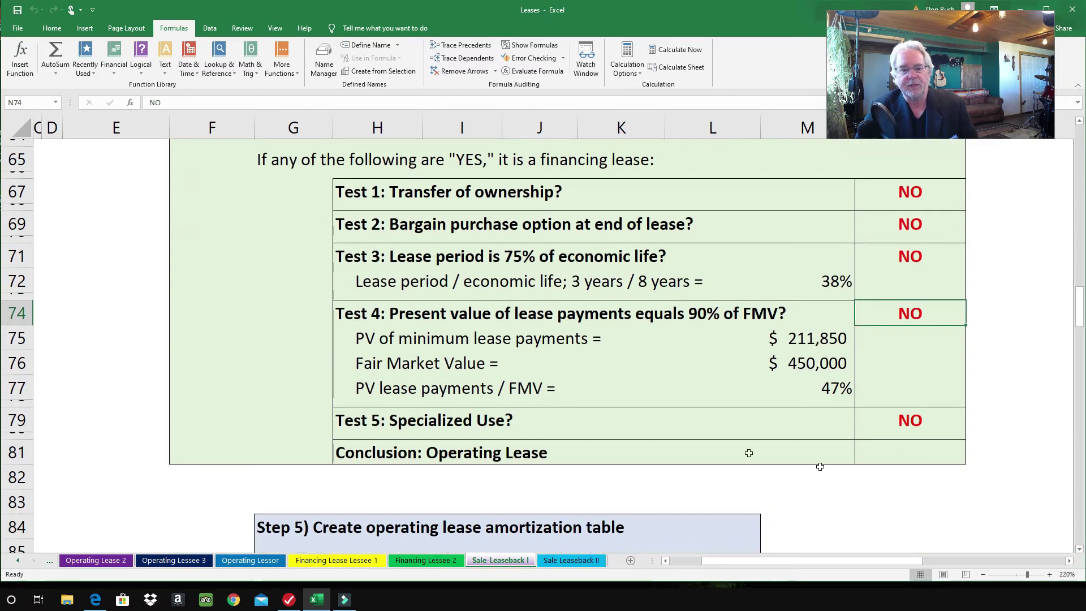
left_click(900, 427)
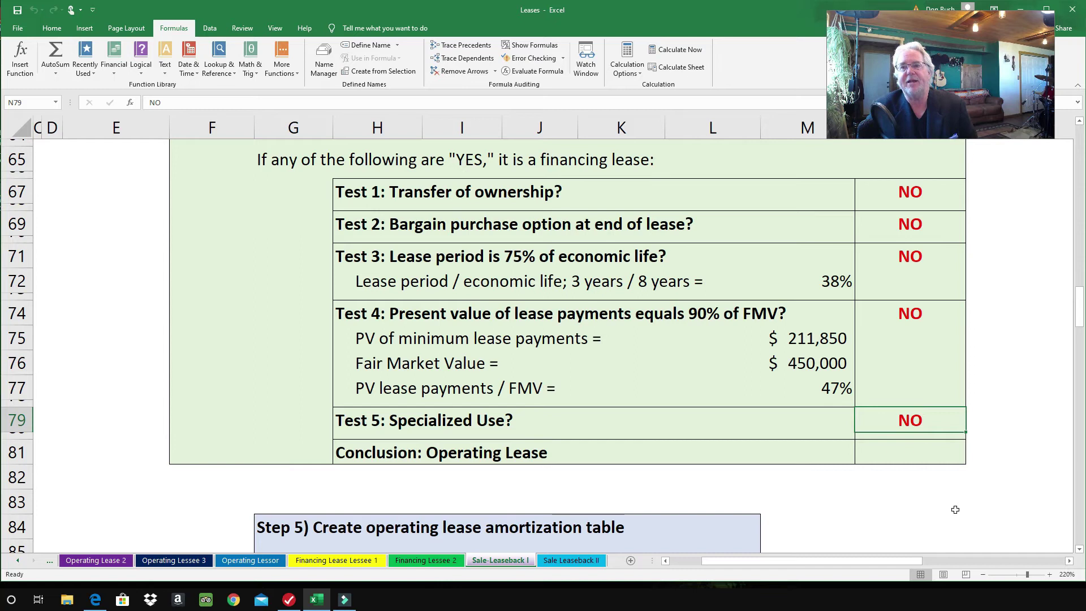
left_click_drag(1079, 308, 1080, 354)
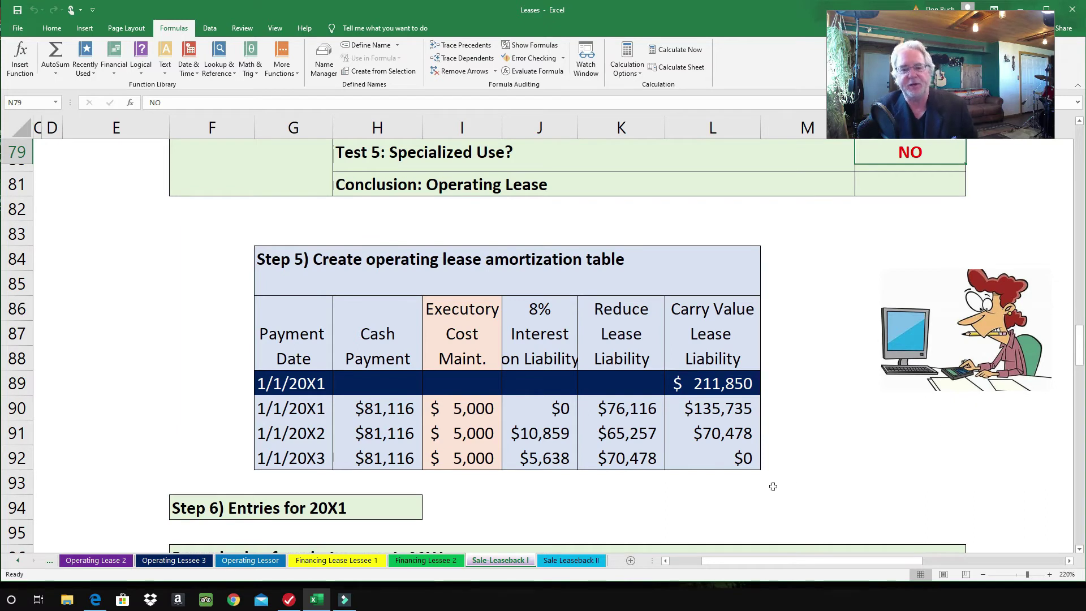
- Review the Step 5 table's final carrying value, 1/1/20X1 payment date and opening liability source
left_click(721, 459)
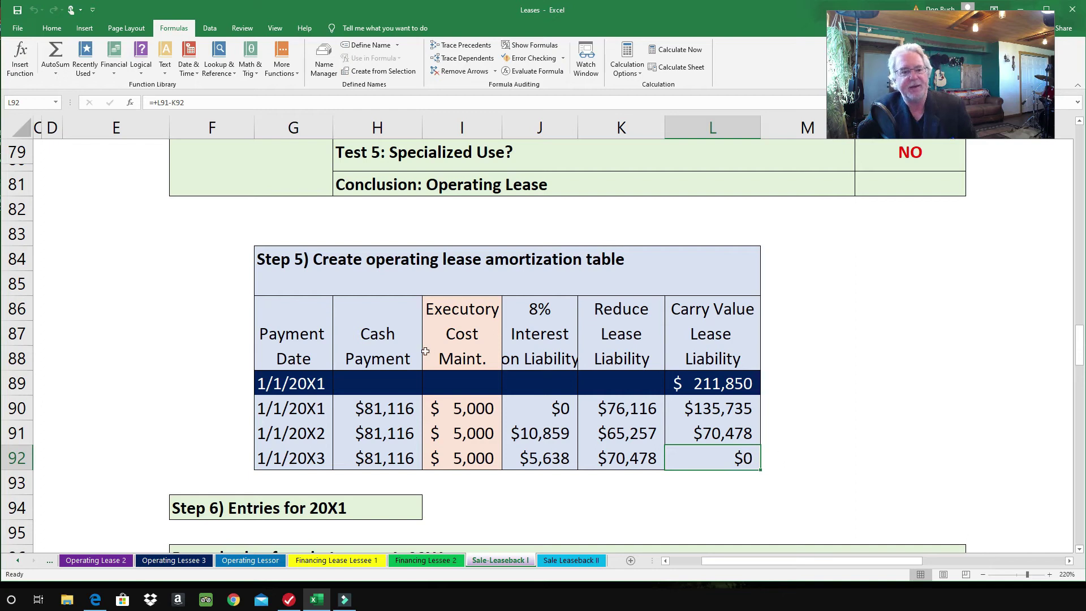
left_click(282, 386)
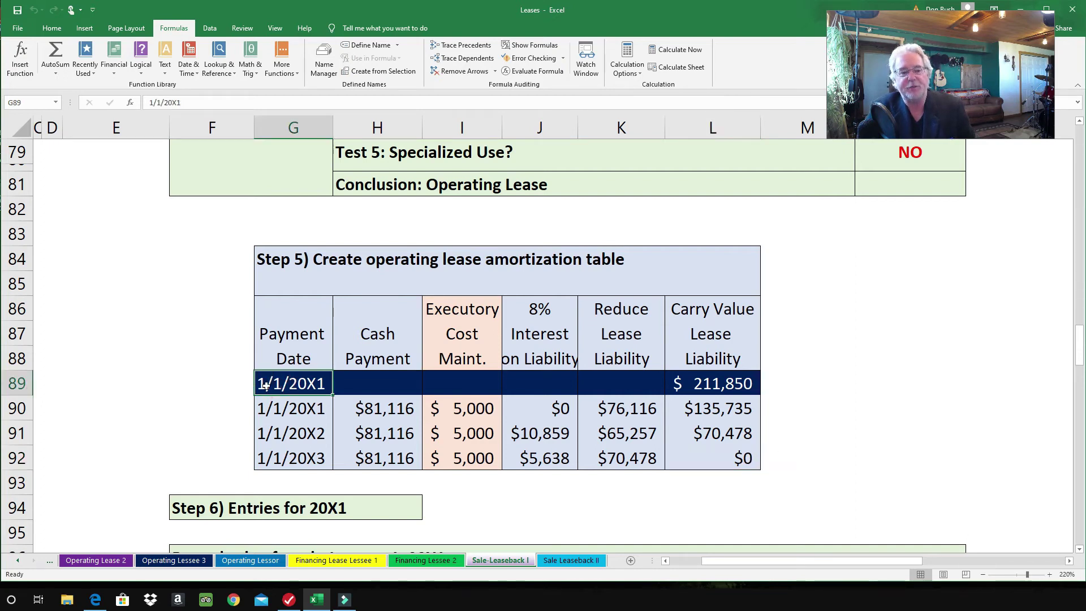
left_click(699, 384)
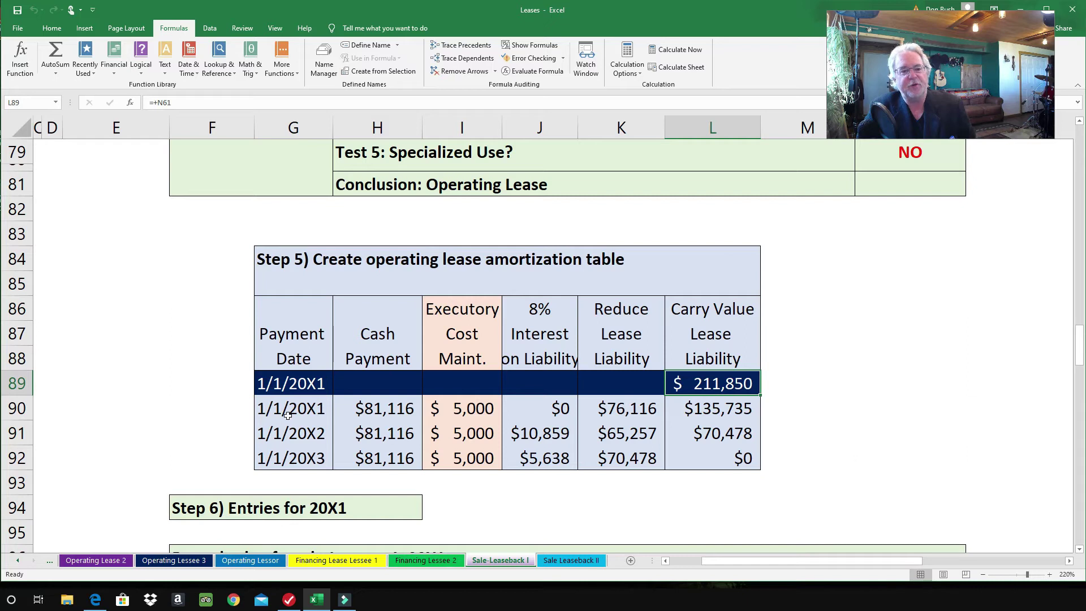
left_click(375, 413)
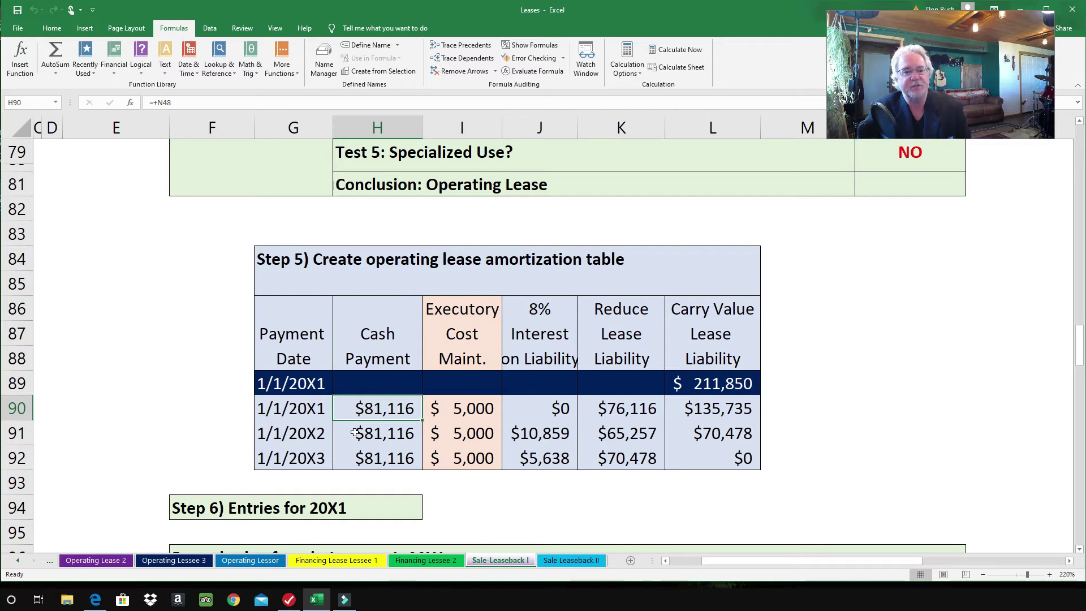
left_click(481, 411)
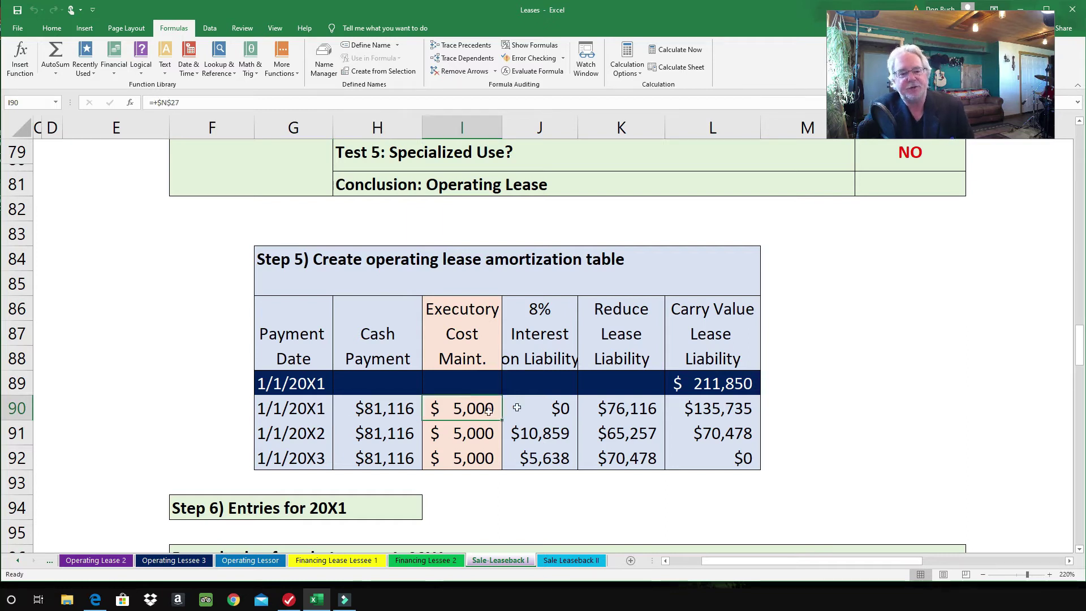
left_click(622, 415)
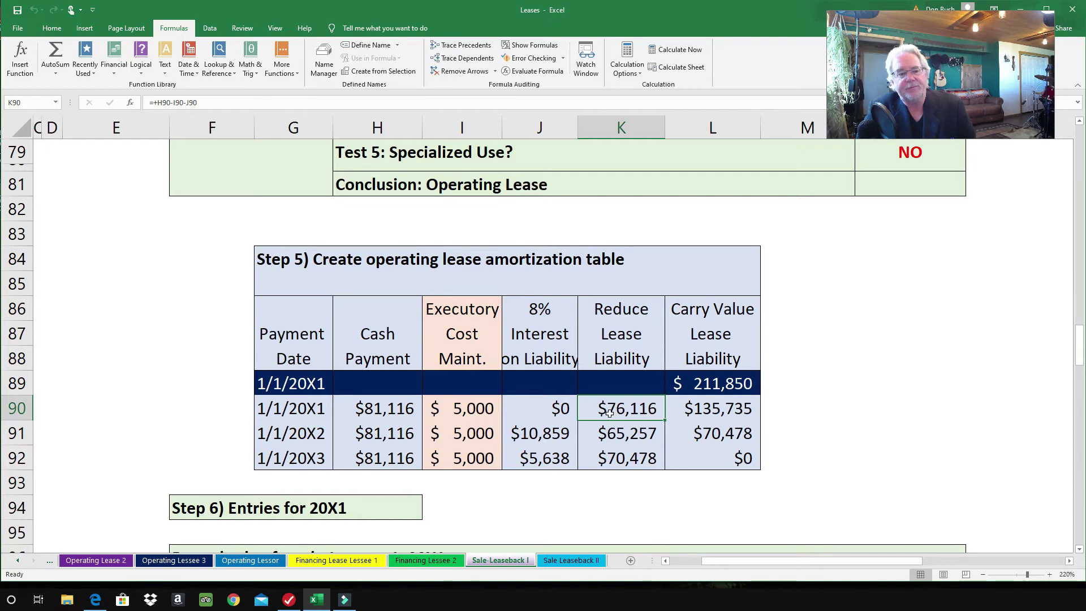
left_click(390, 410)
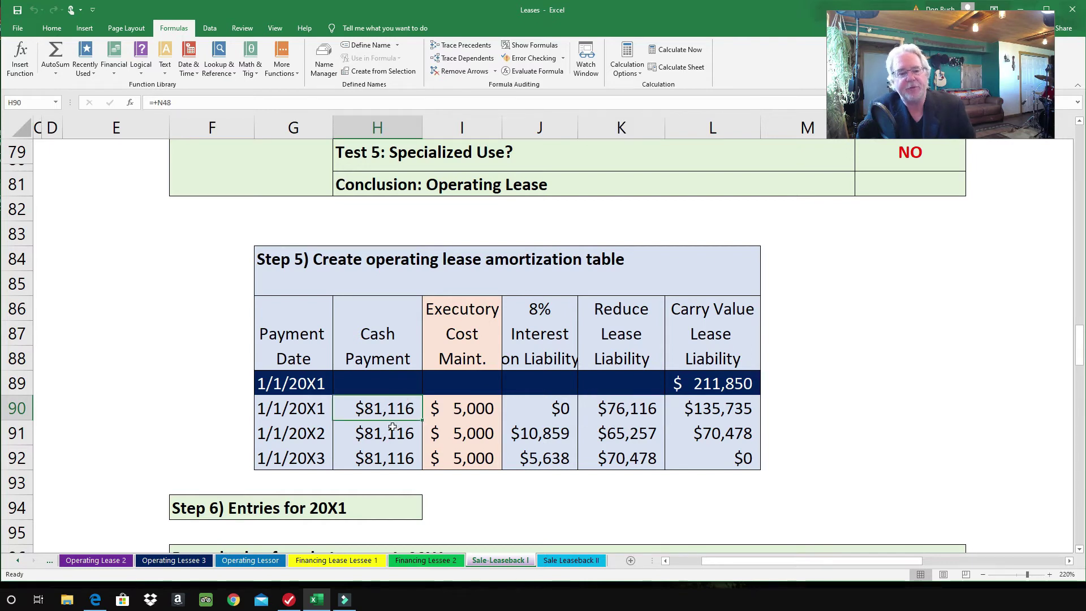
left_click(461, 414)
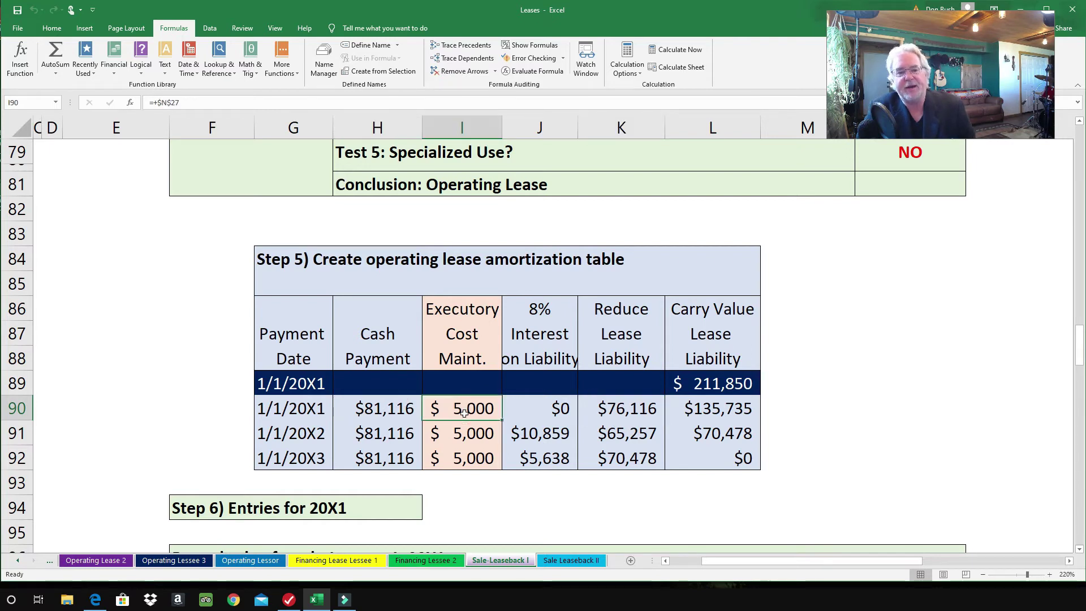
left_click(605, 408)
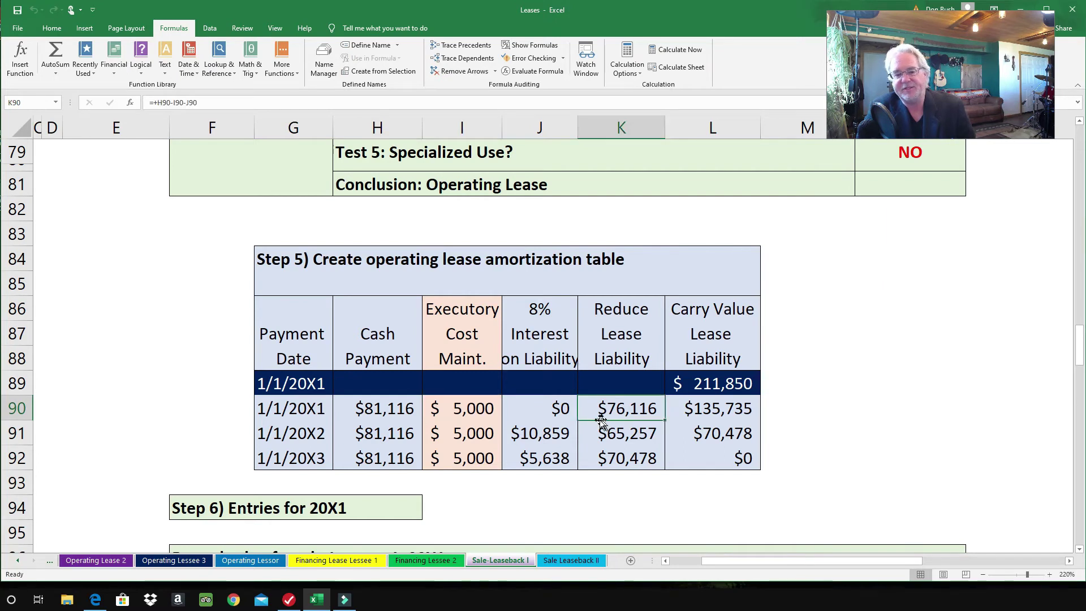
left_click(694, 411)
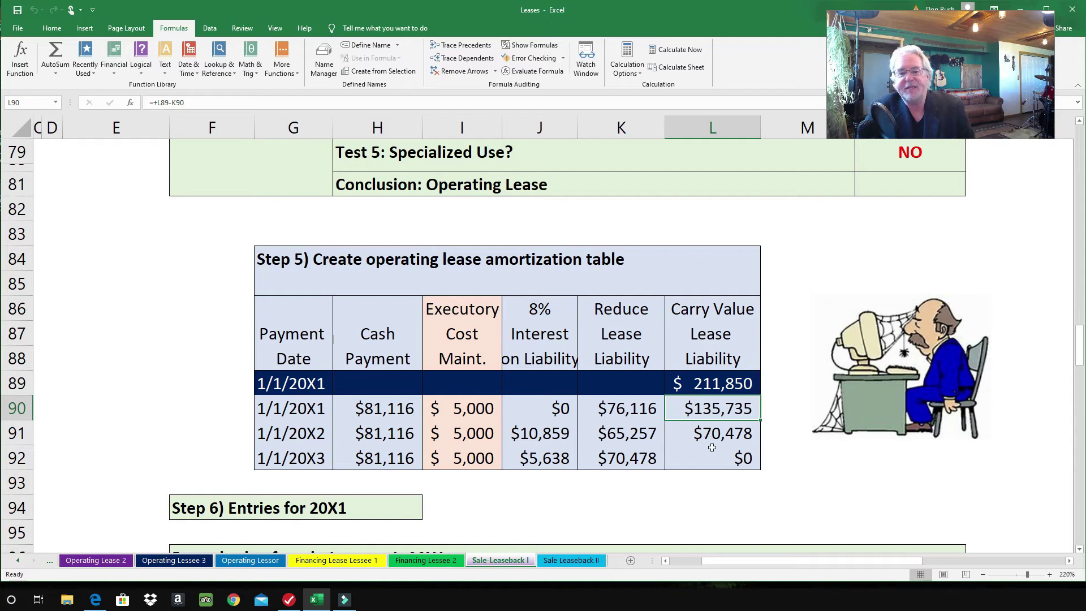
left_click(726, 387)
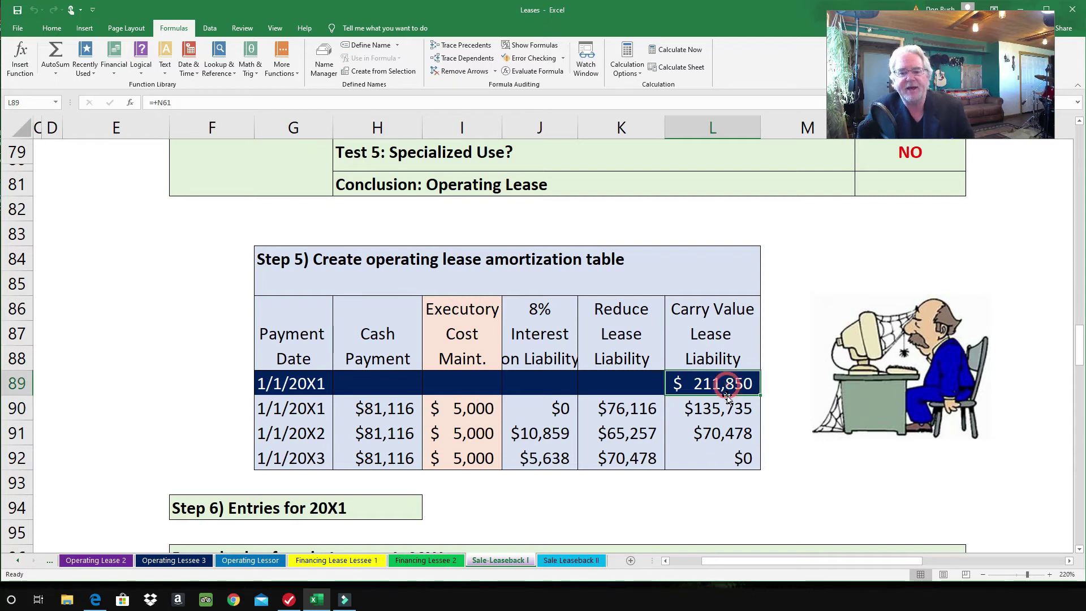
left_click(622, 413)
left_click(699, 411)
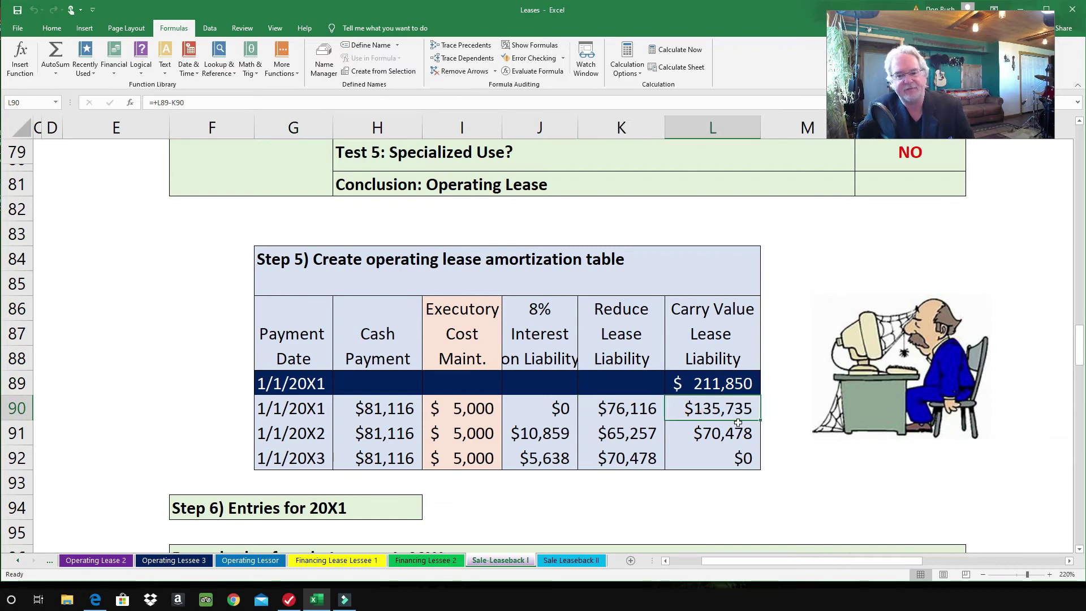
left_click(284, 434)
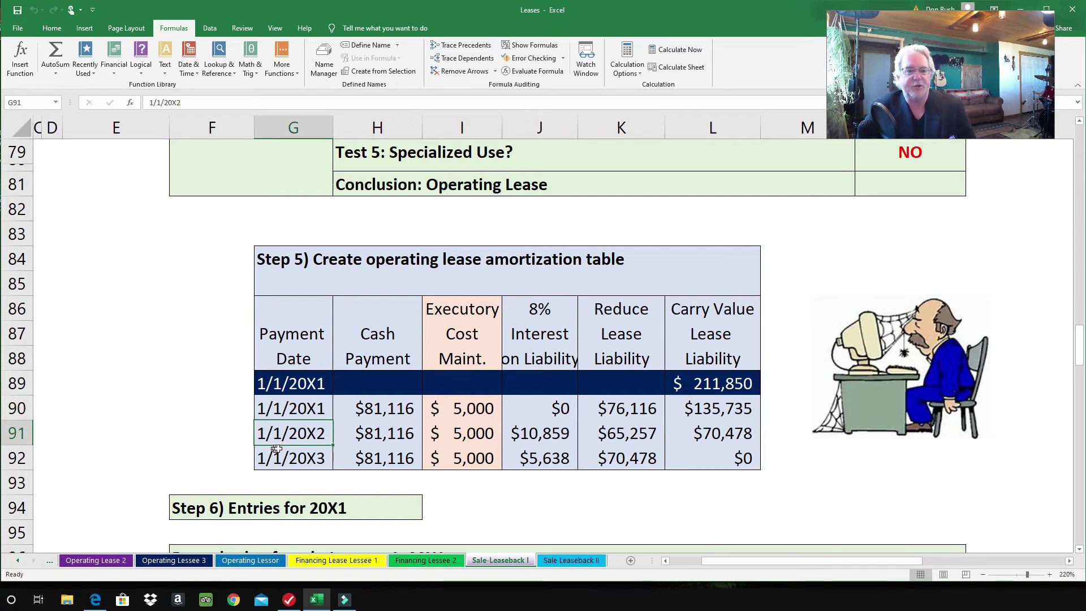
left_click(375, 441)
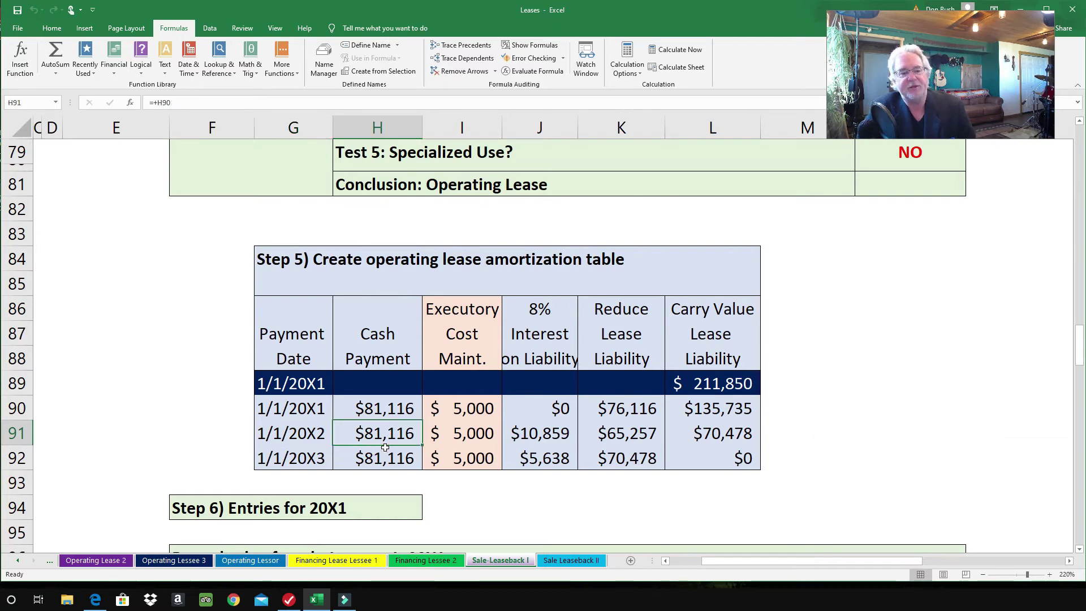
left_click(469, 434)
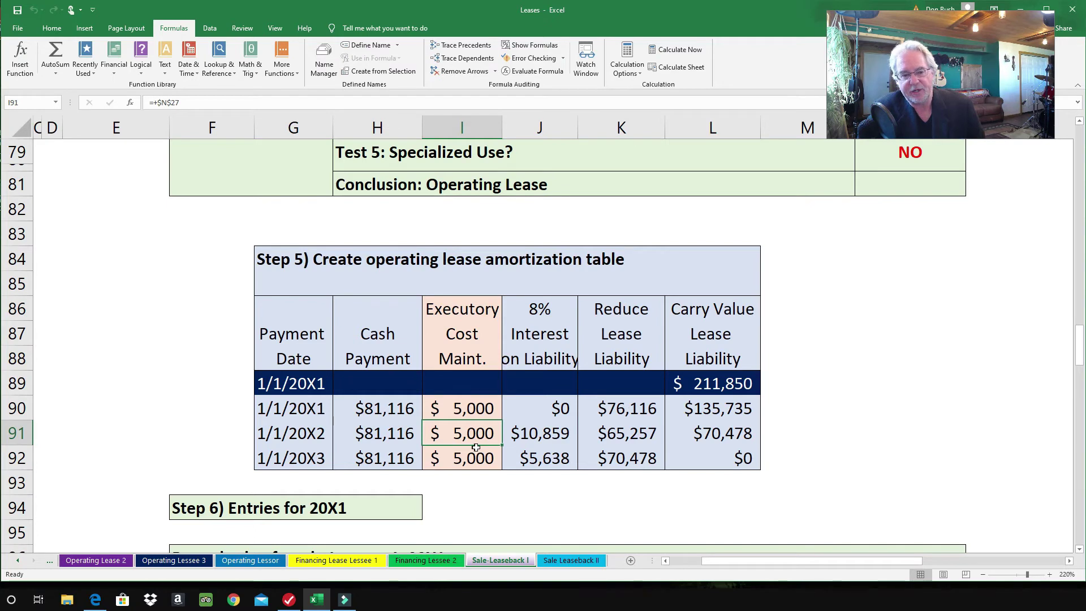
left_click(540, 439)
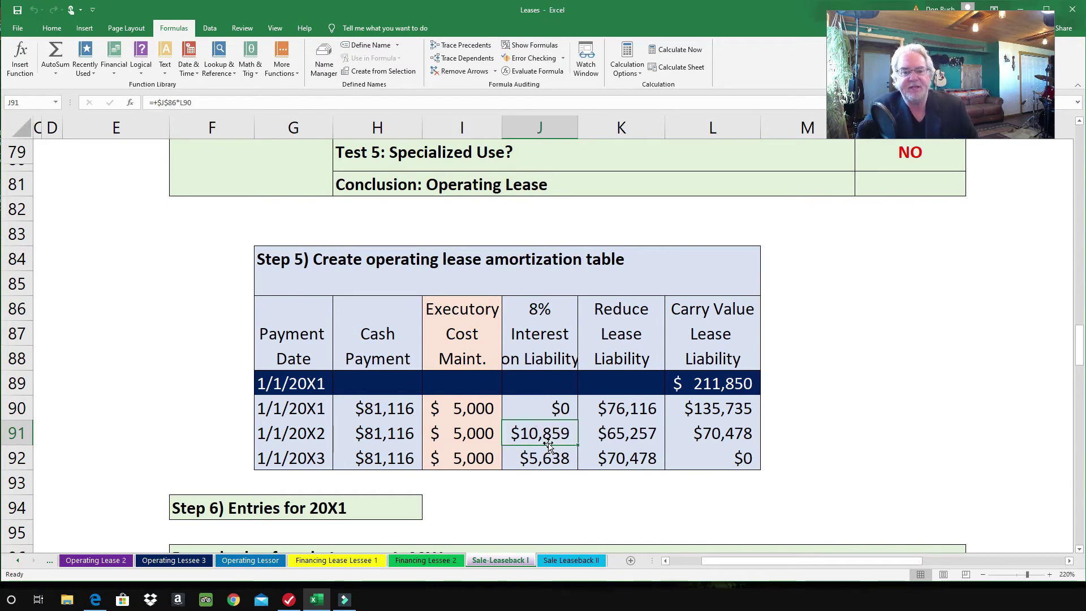
left_click(538, 310)
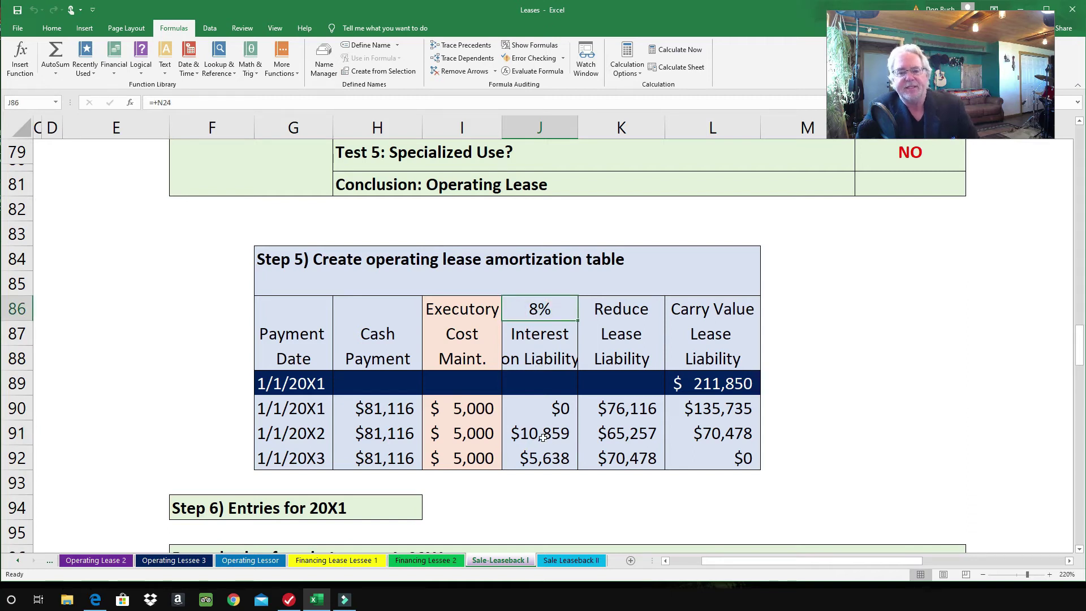
left_click(717, 414)
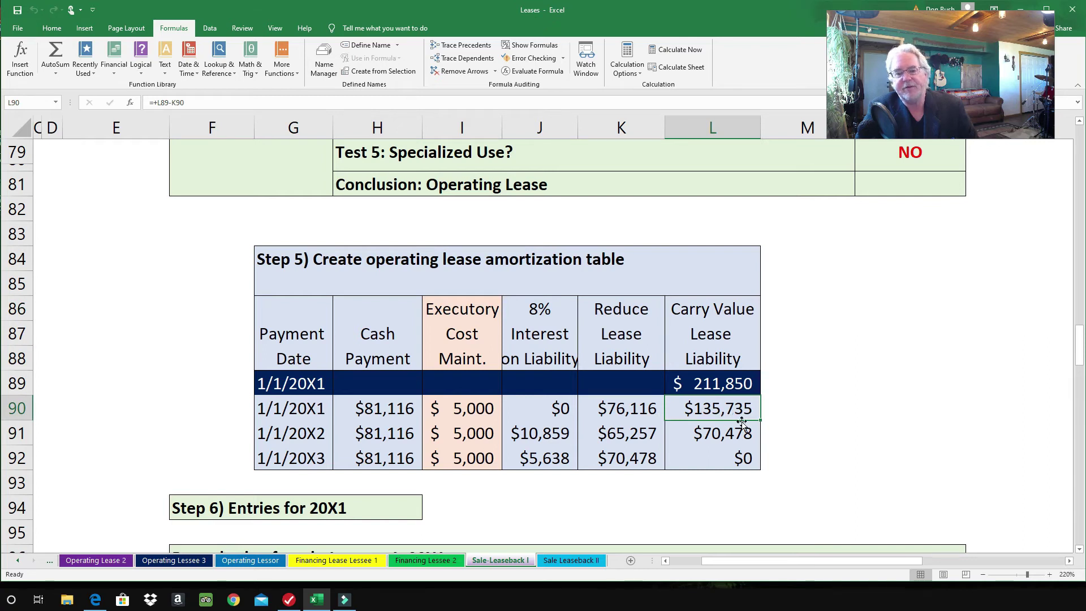
left_click(559, 436)
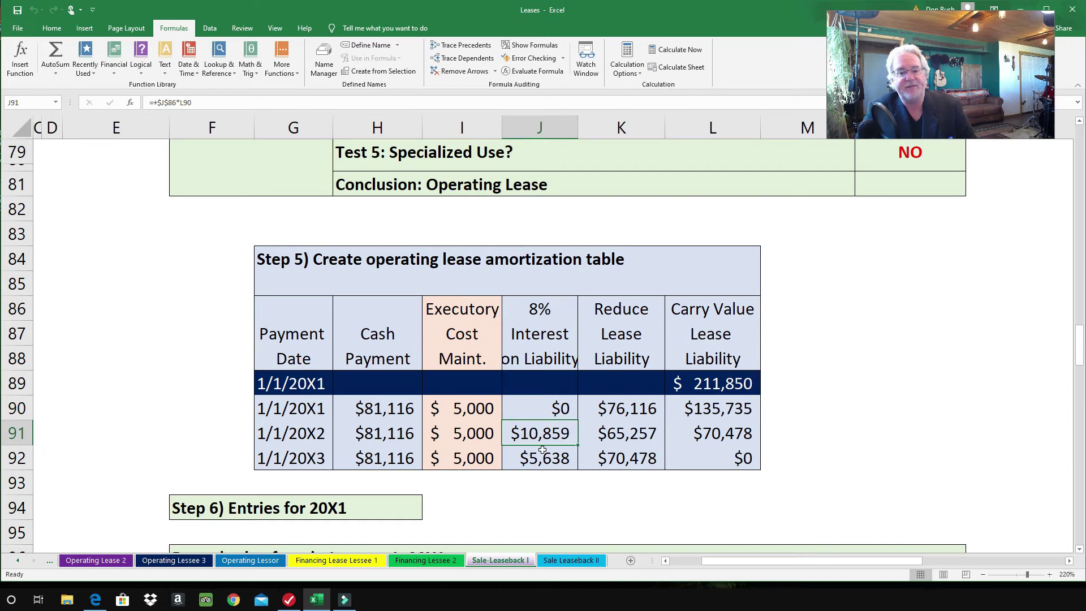
left_click(624, 432)
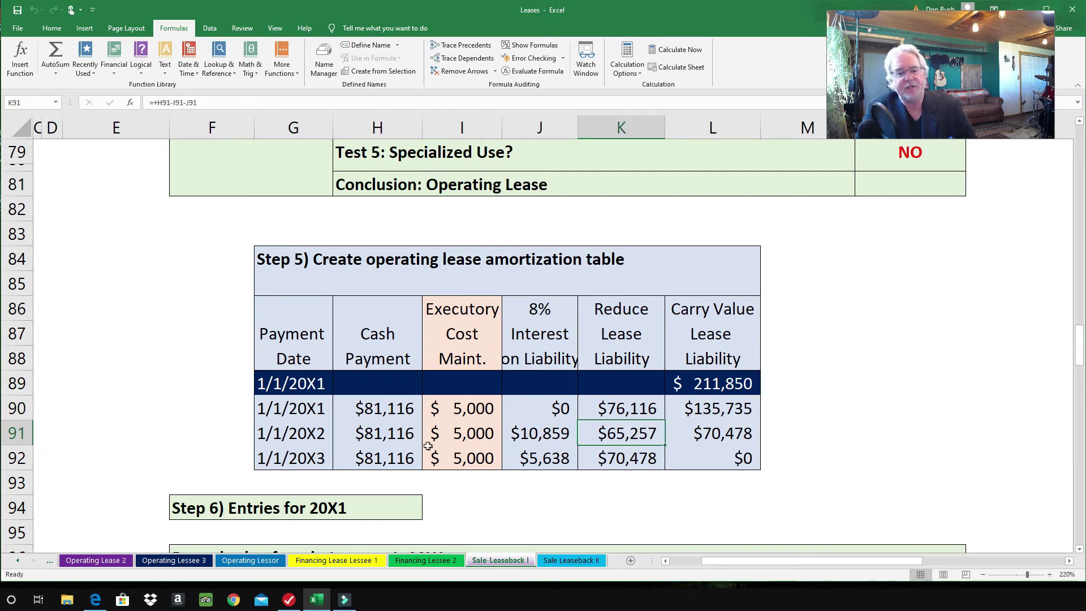
left_click(397, 437)
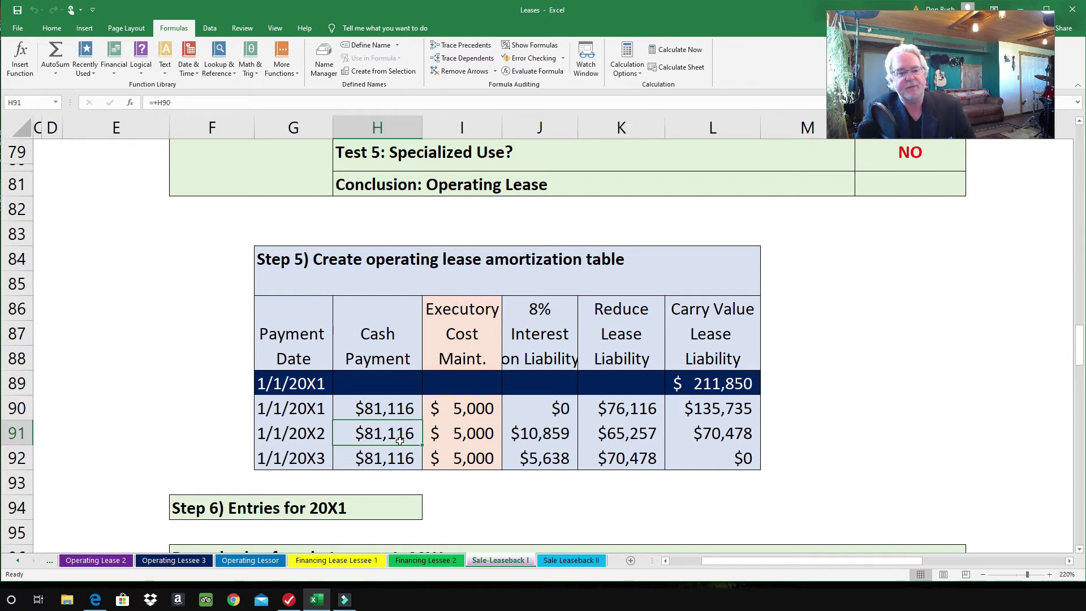
left_click(451, 443)
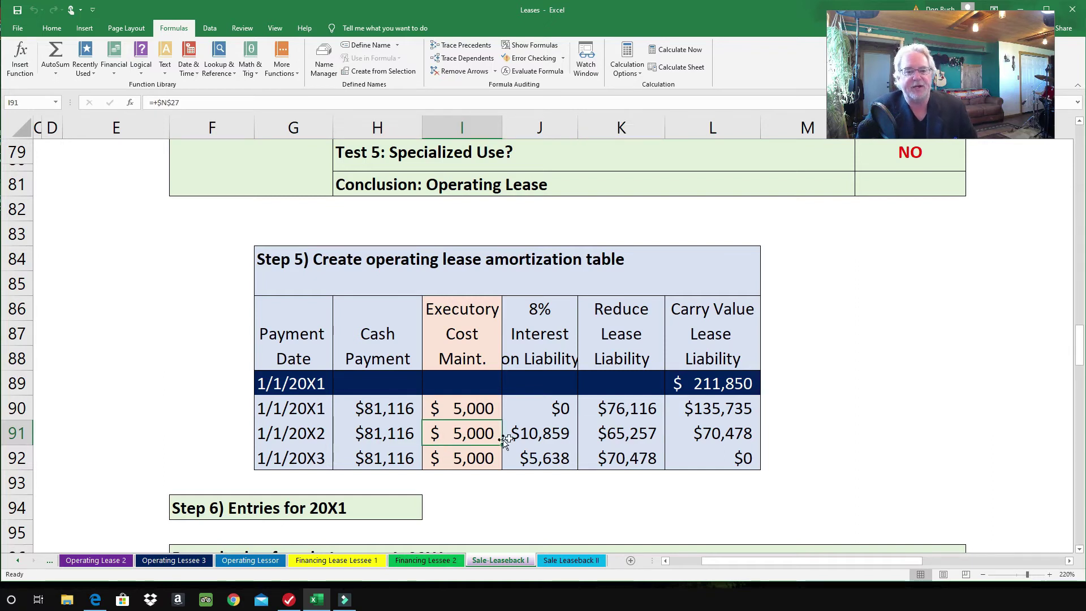
left_click(523, 435)
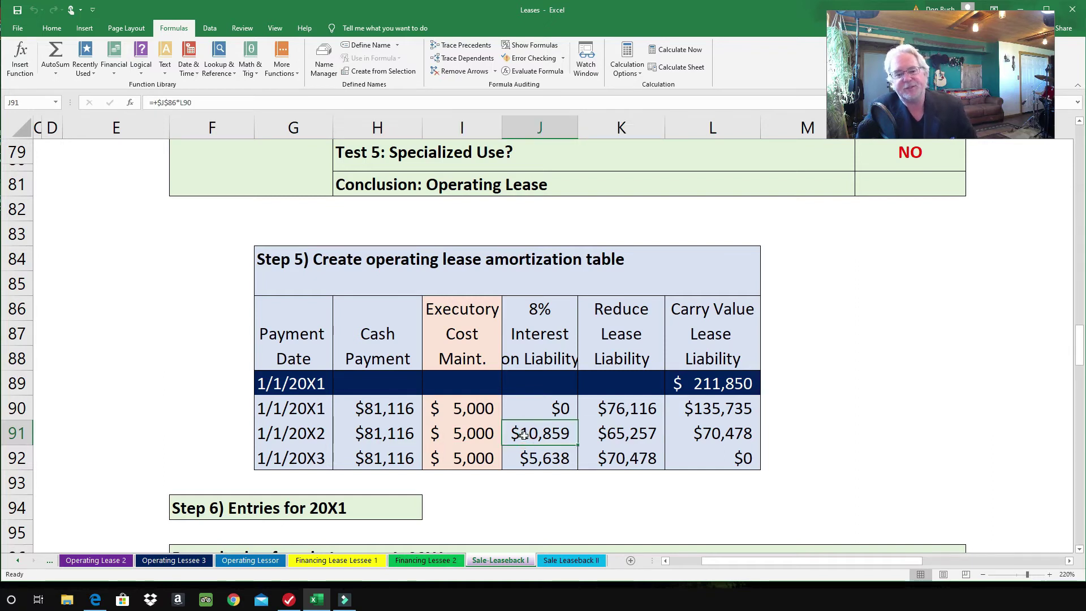
left_click(605, 434)
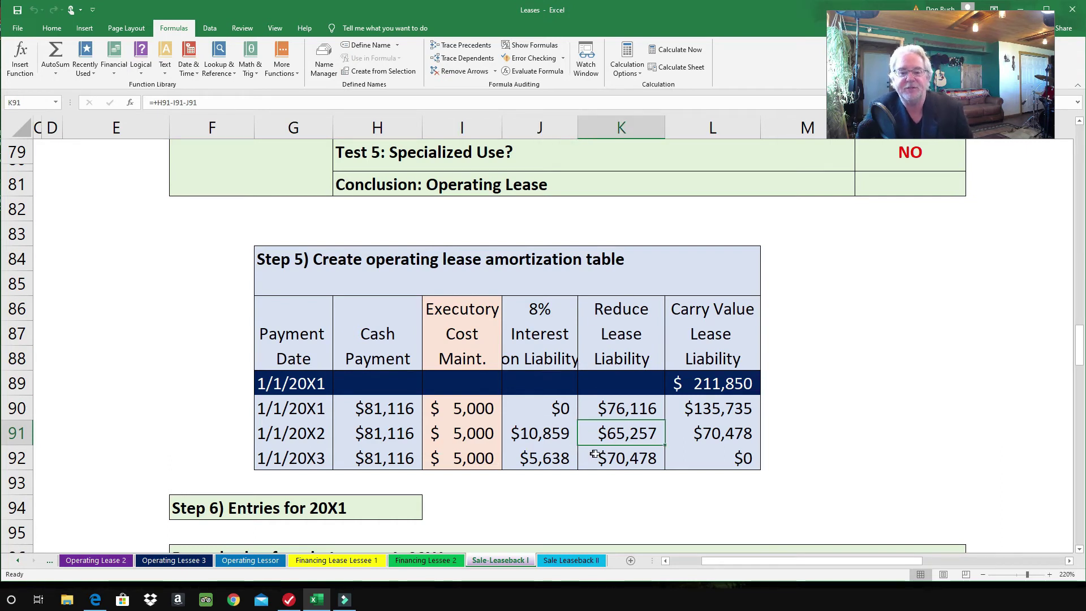
left_click(692, 437)
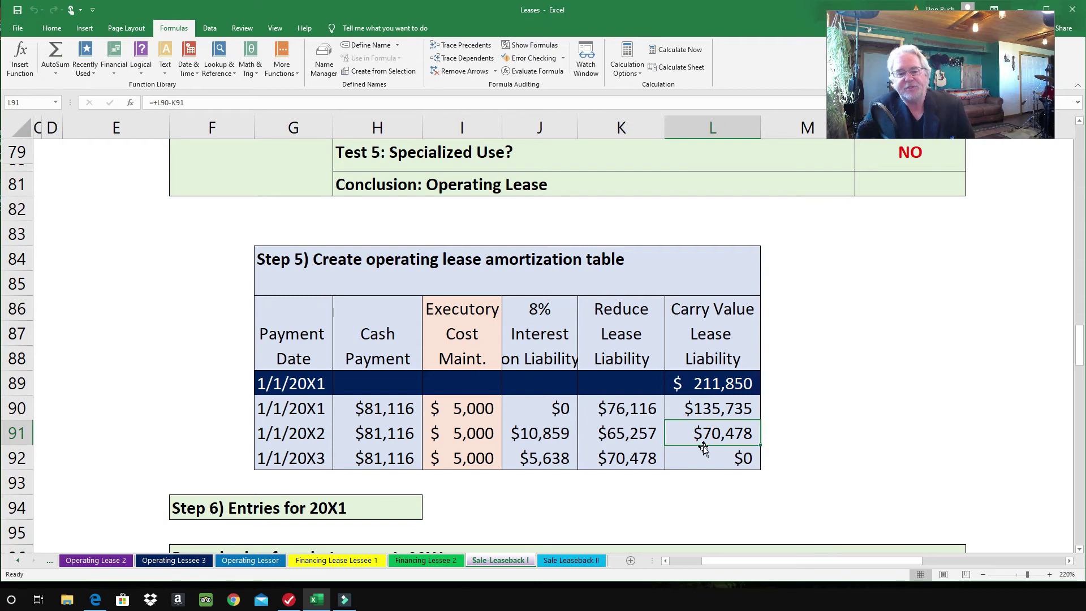
left_click(696, 416)
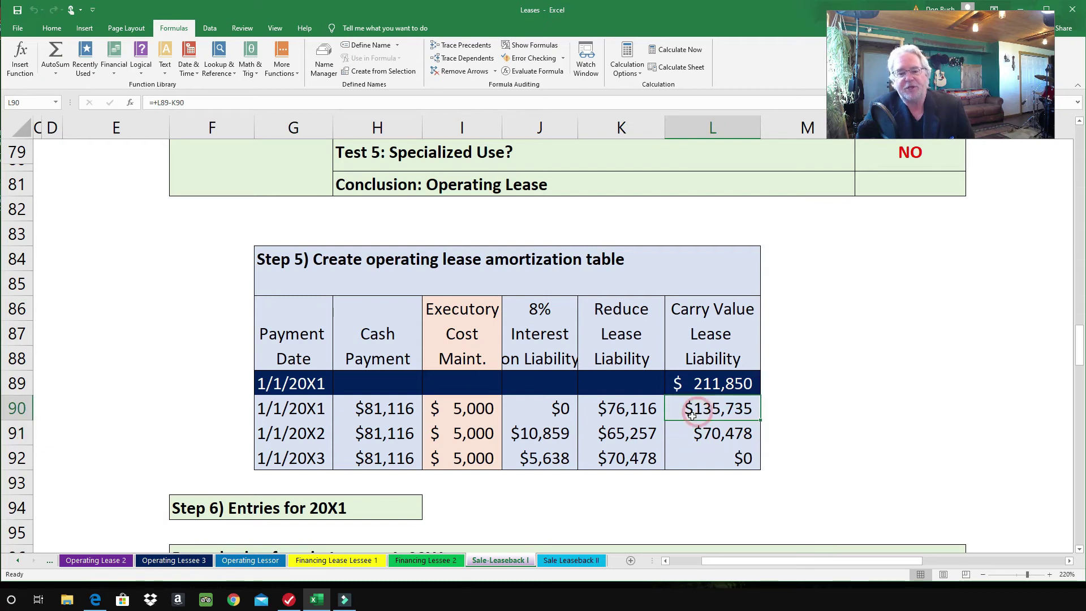
left_click(630, 435)
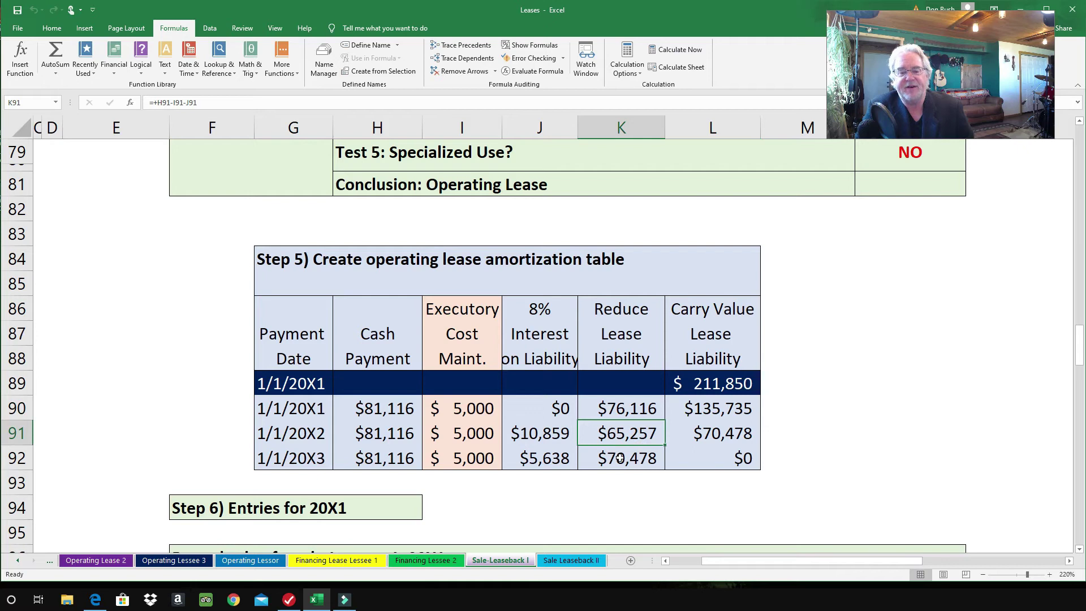
left_click(713, 439)
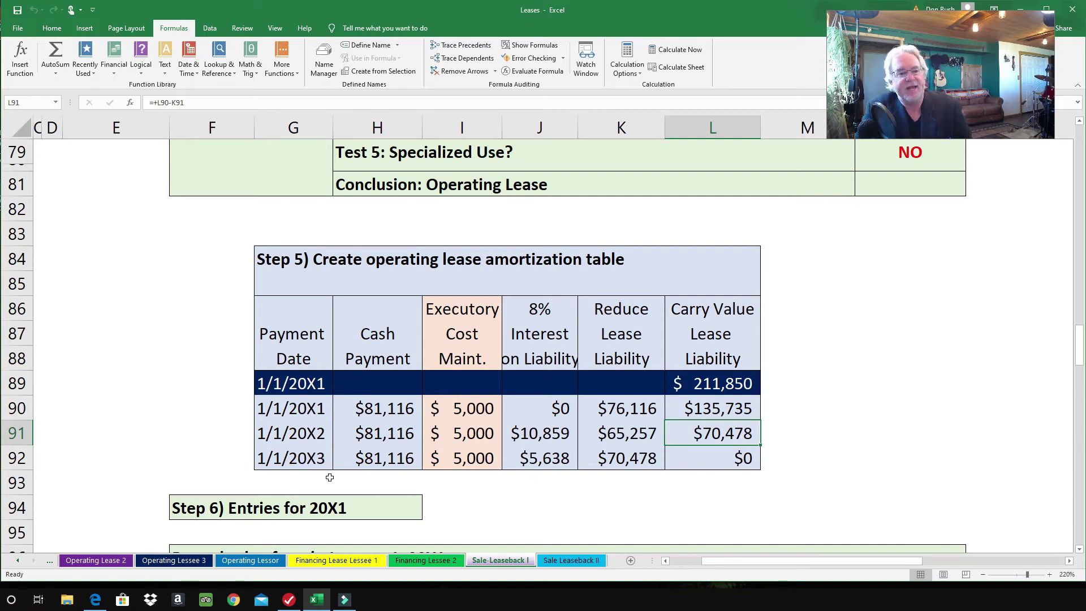
left_click(348, 467)
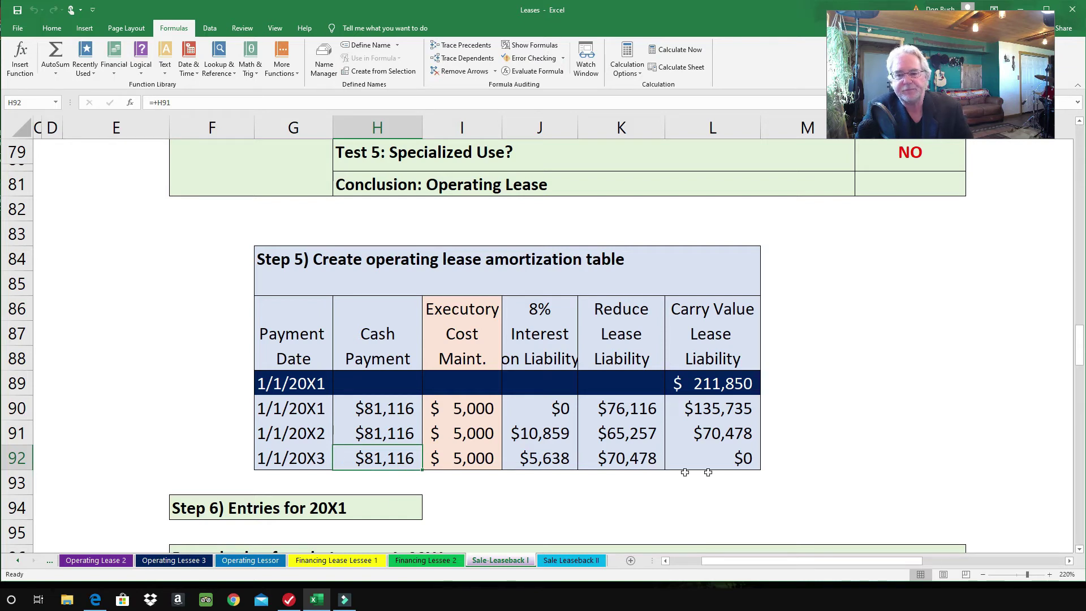
left_click(736, 464)
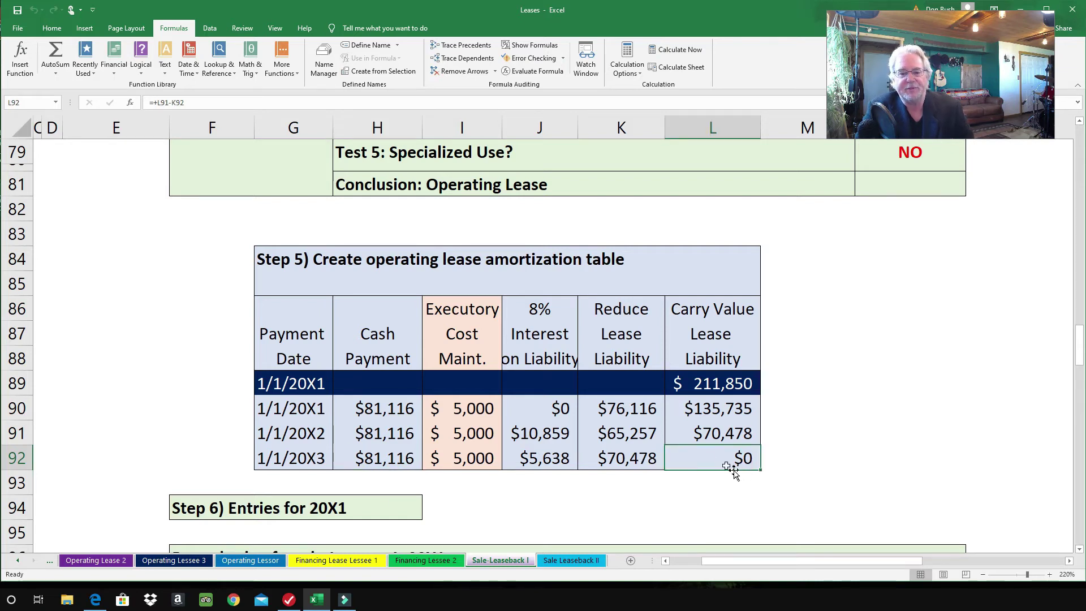
left_click(710, 438)
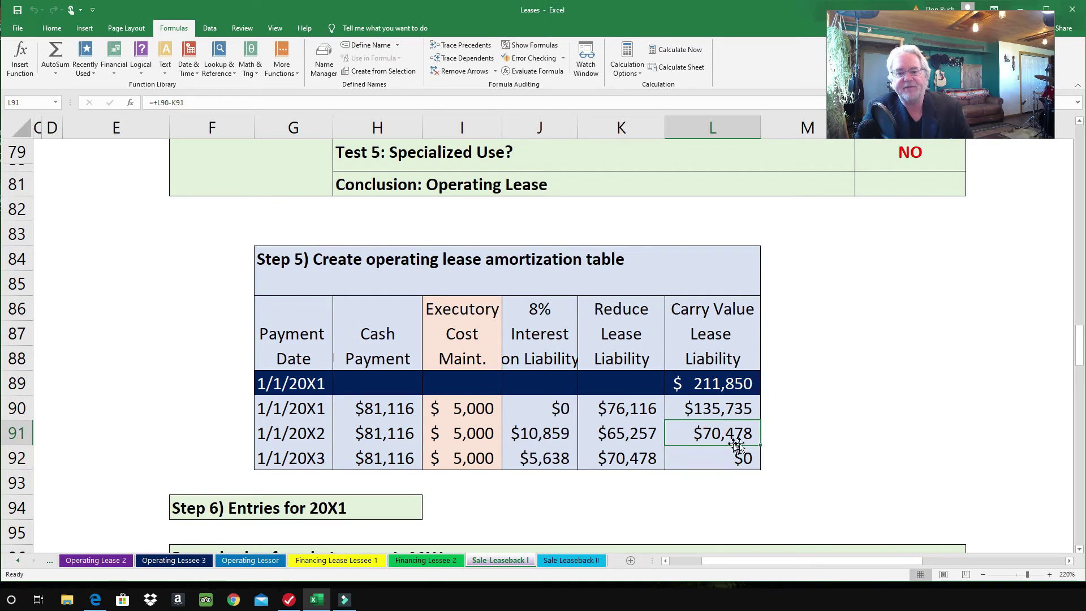
left_click(639, 466)
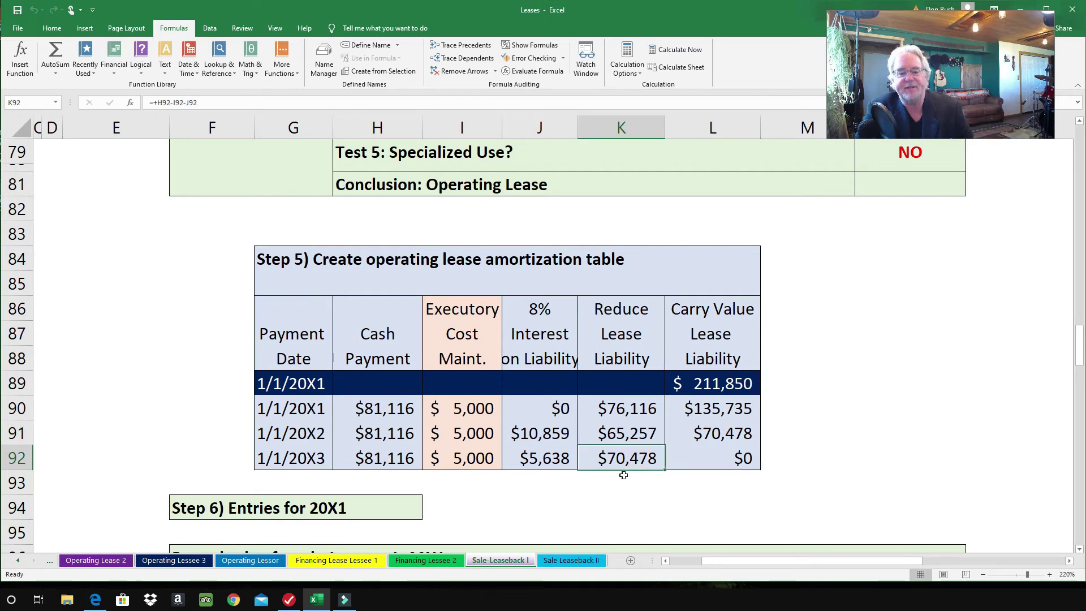
left_click(710, 455)
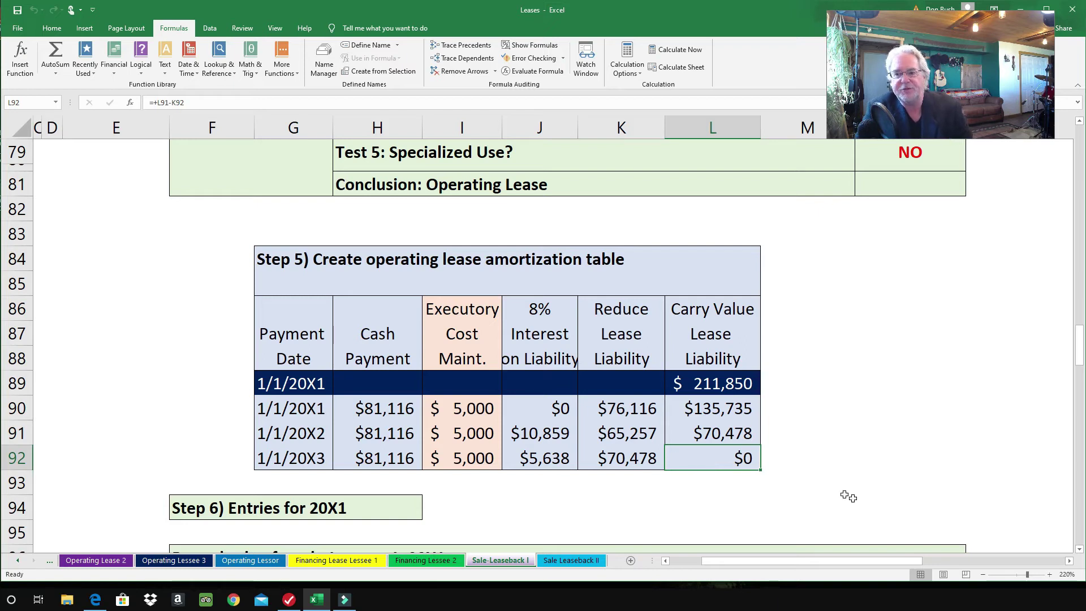
- Bring the table and 20X1 entries into view and split the window at row 93 (cell C93)
left_click(1078, 549)
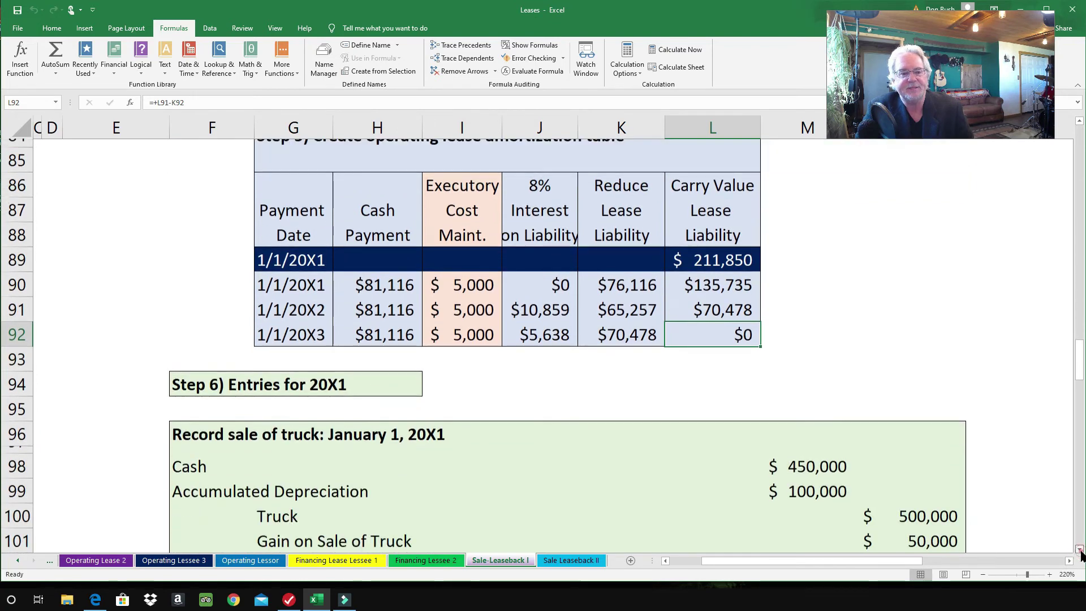
left_click(1079, 549)
left_click(1079, 549)
left_click(1079, 549)
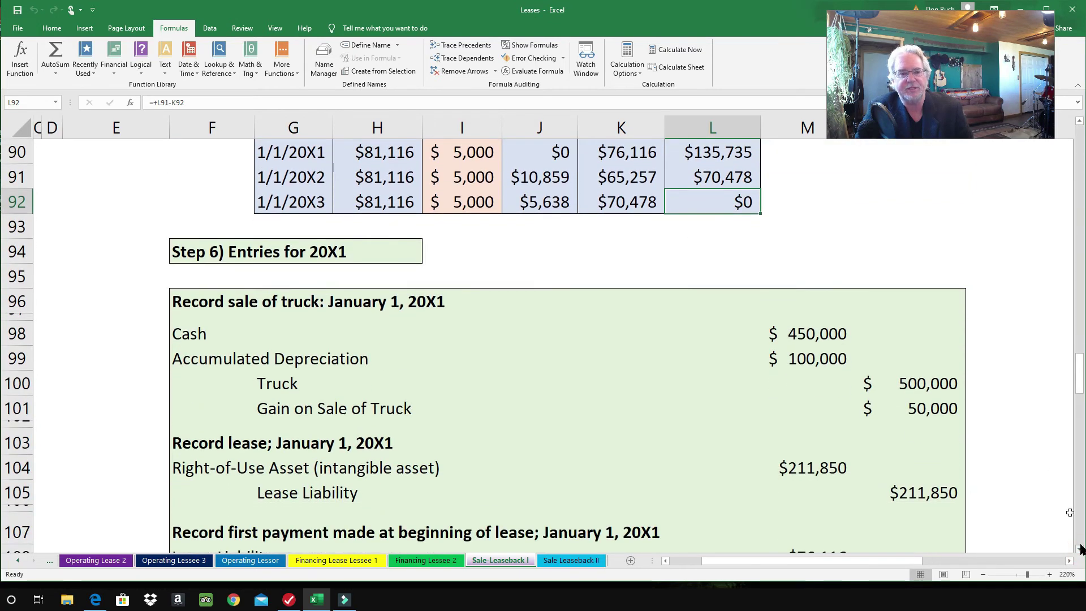
left_click(1079, 123)
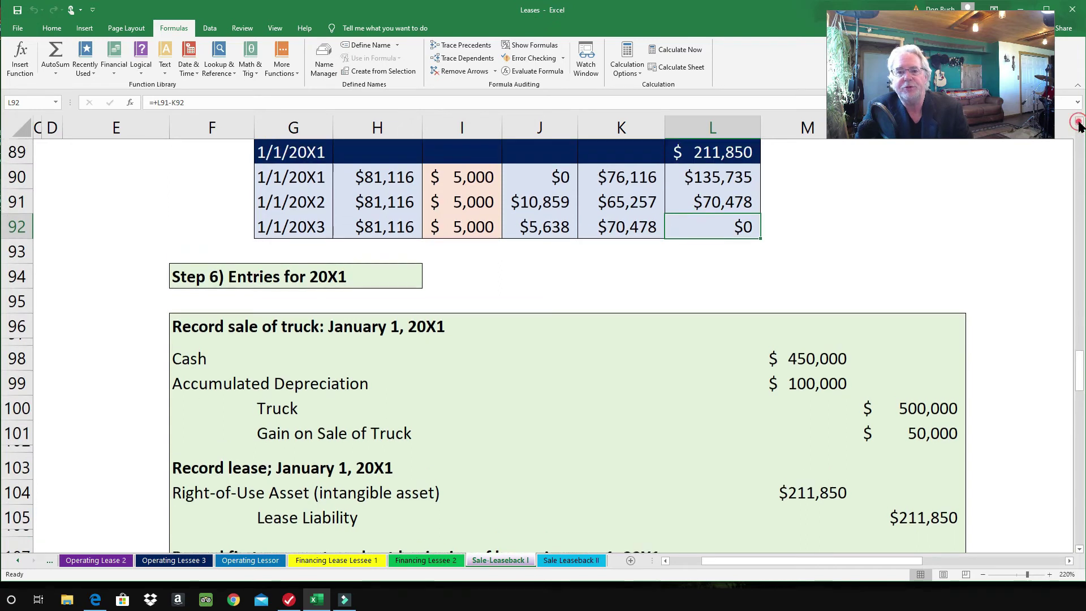
left_click(1078, 122)
left_click(1079, 122)
left_click(1078, 122)
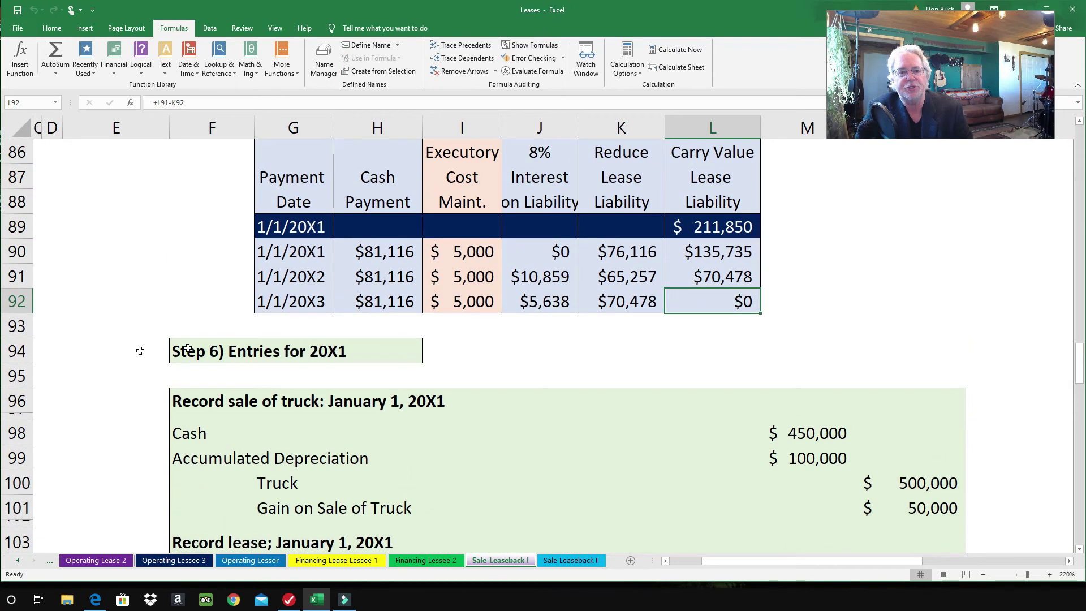
left_click(41, 333)
key("alt+w")
key("s")
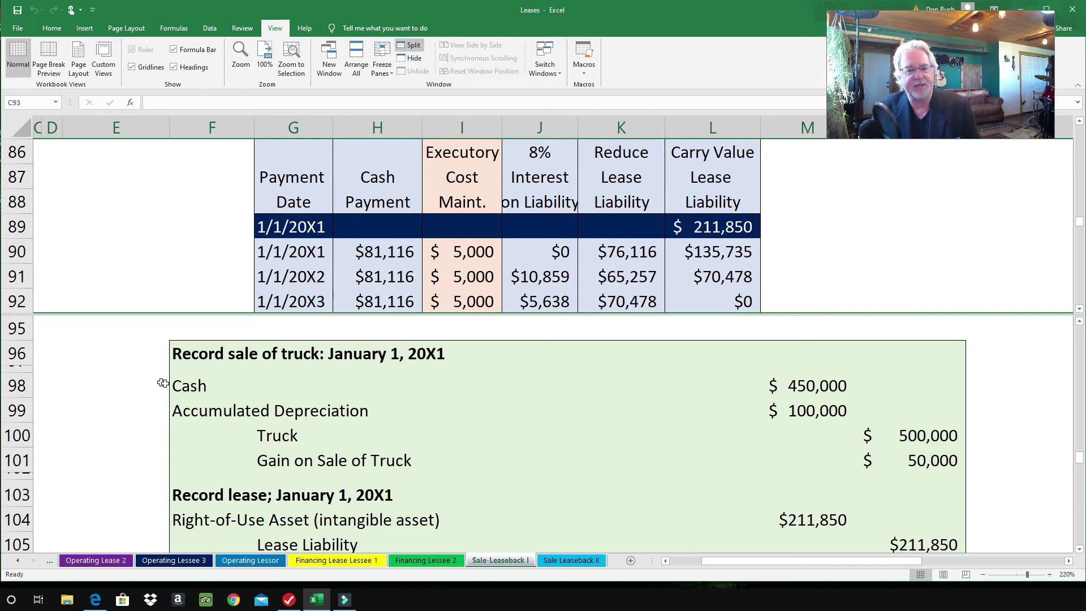
left_click(801, 385)
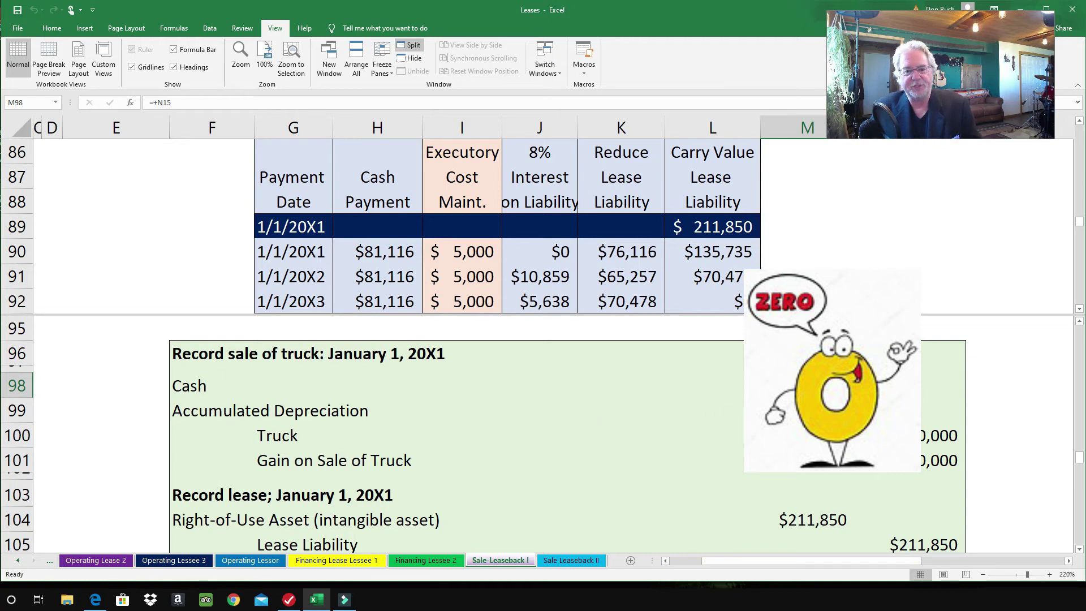
left_click(792, 411)
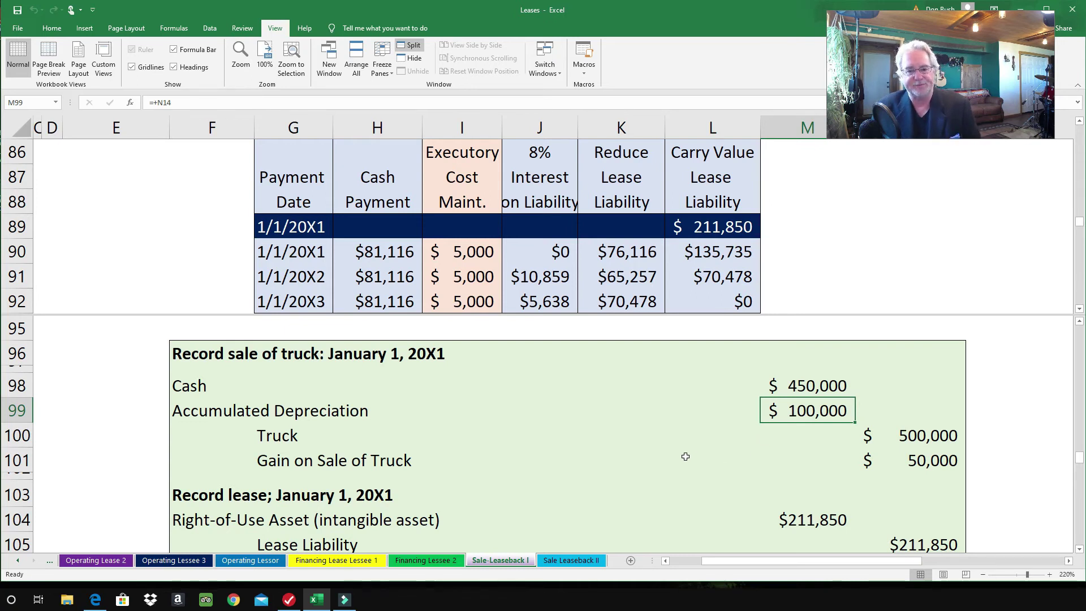
left_click(290, 441)
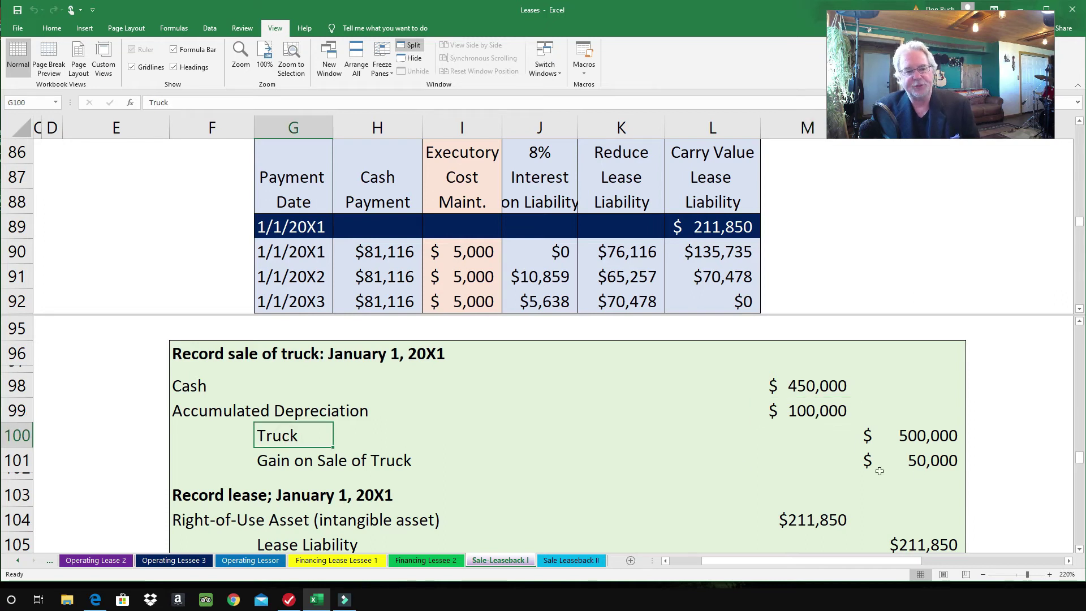
left_click(917, 442)
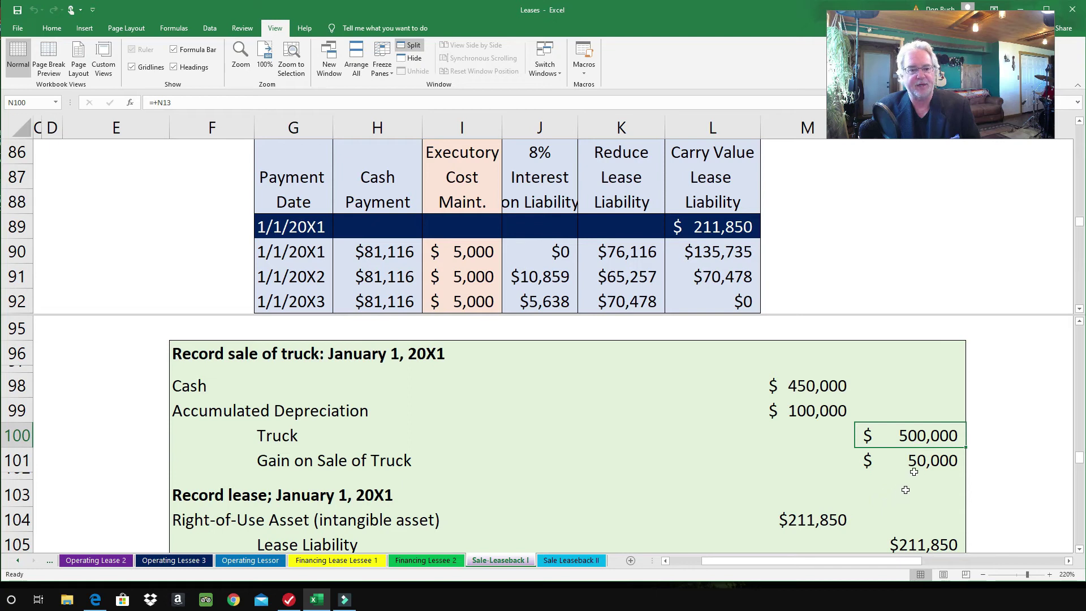
left_click(920, 460)
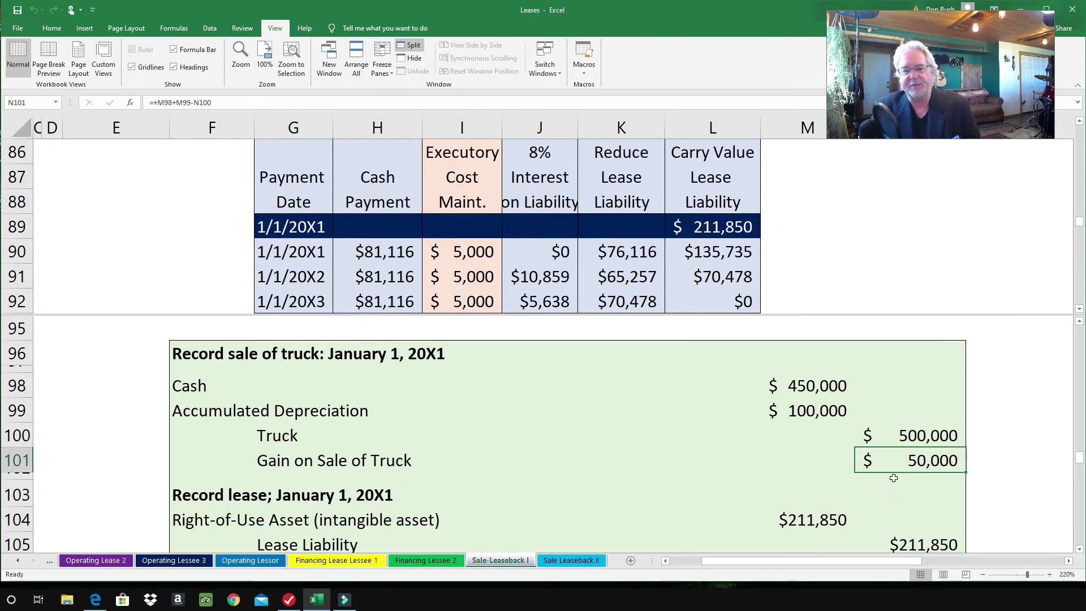
left_click(306, 461)
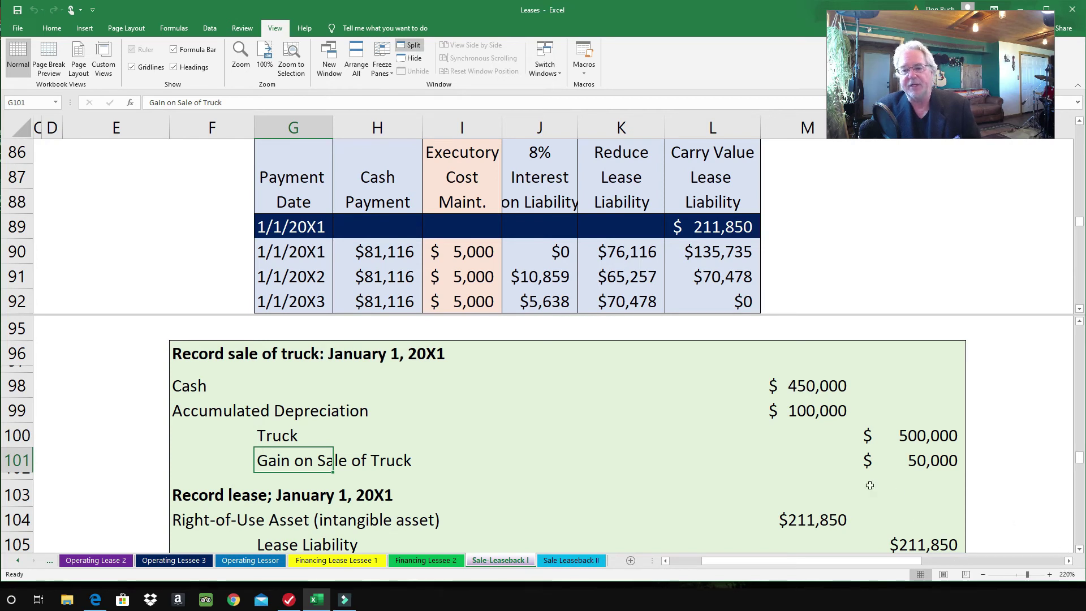
left_click(1081, 548)
left_click(1081, 549)
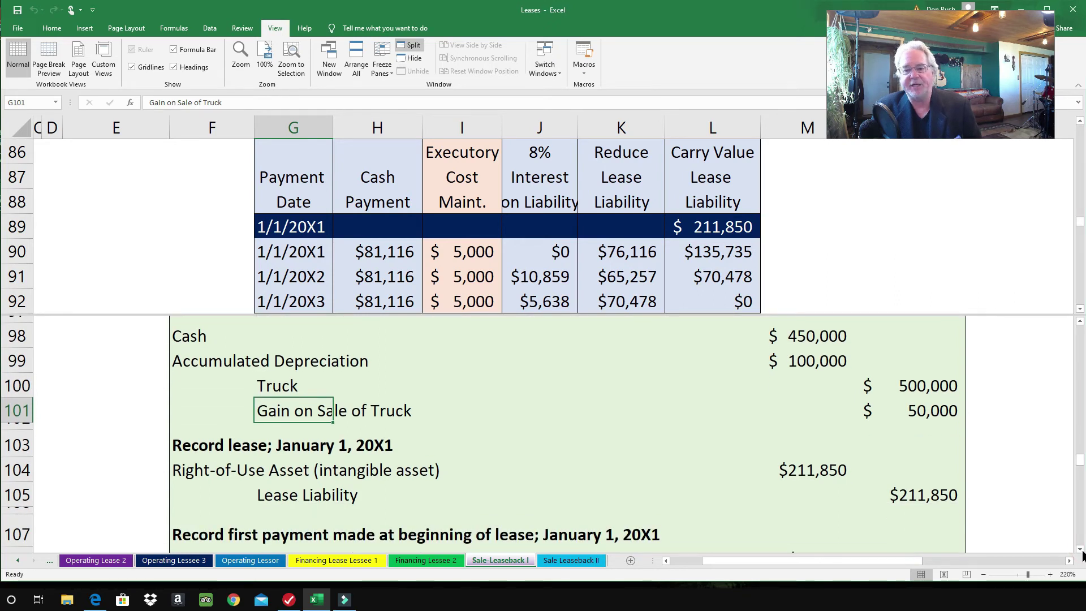
left_click(1080, 548)
left_click(1081, 549)
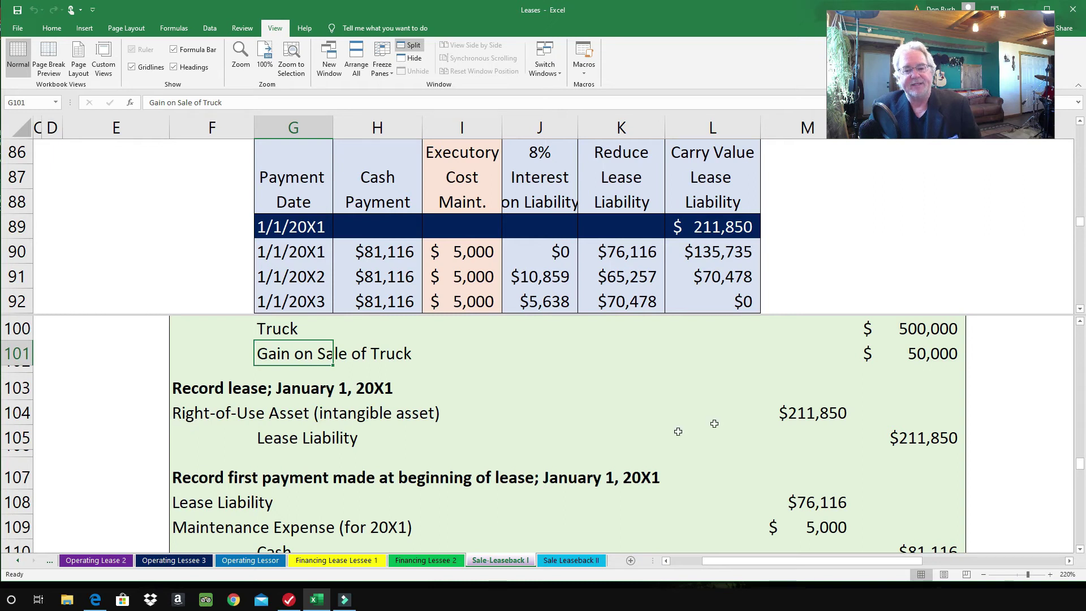
left_click(803, 423)
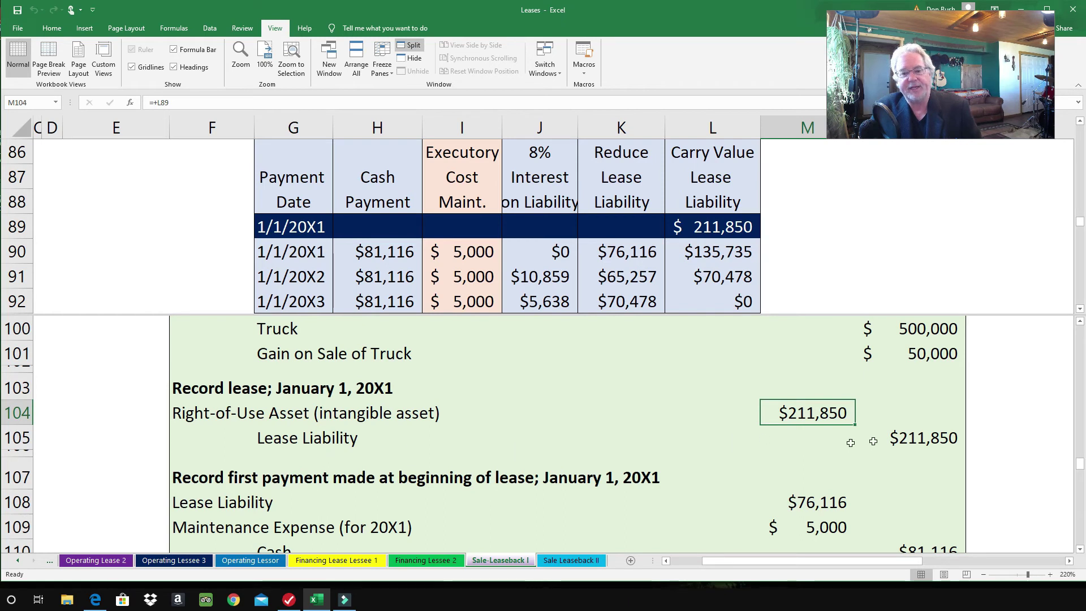
left_click(907, 440)
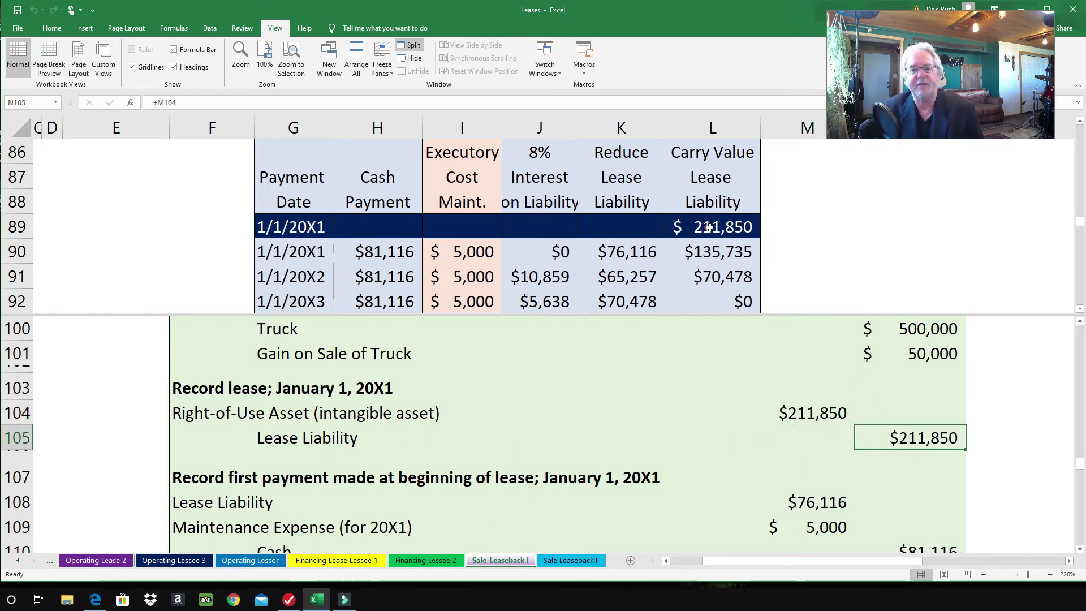
left_click(690, 235)
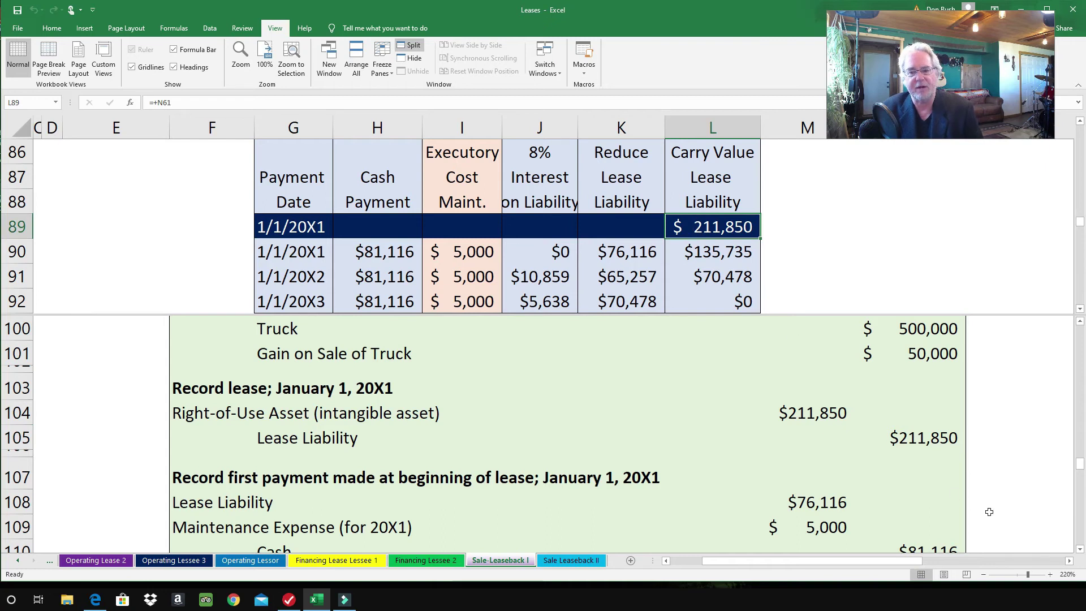
scroll(1080, 554, "down", 1)
left_click(1080, 549)
left_click(1080, 549)
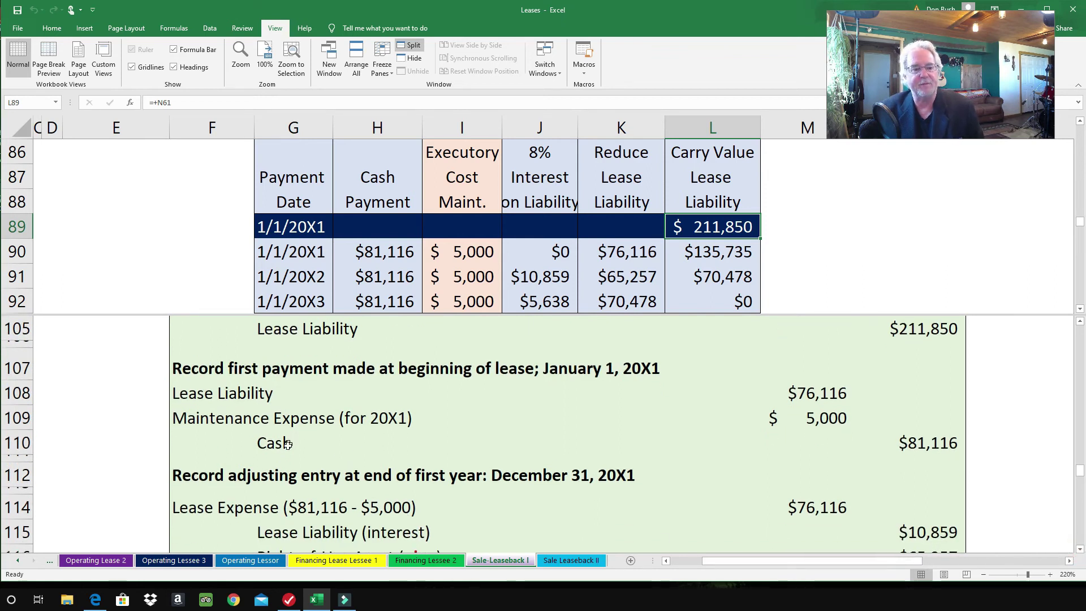
left_click(922, 447)
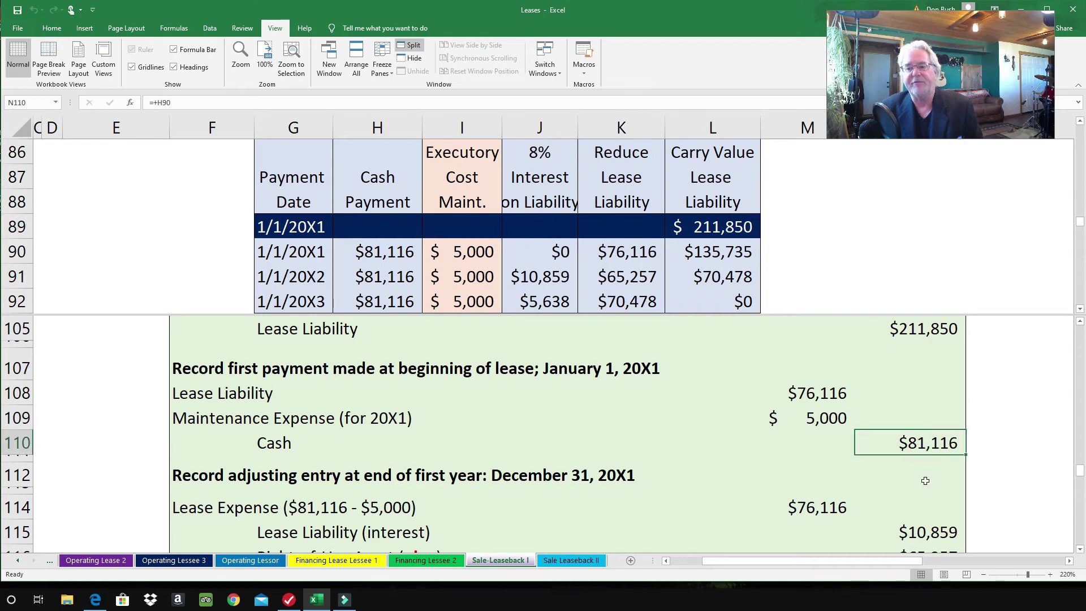
left_click(378, 254)
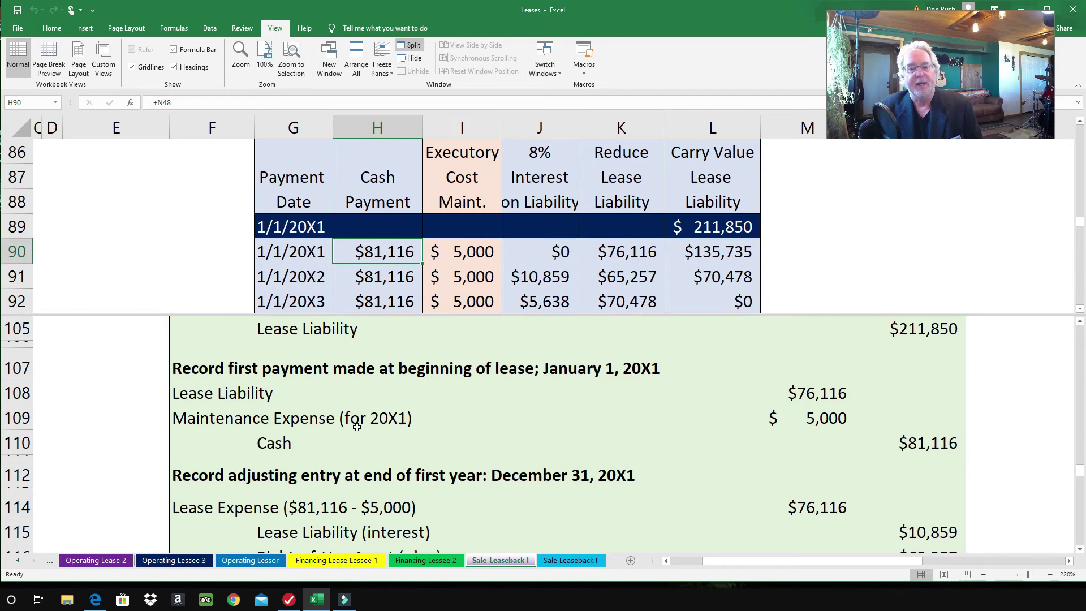
left_click(802, 394)
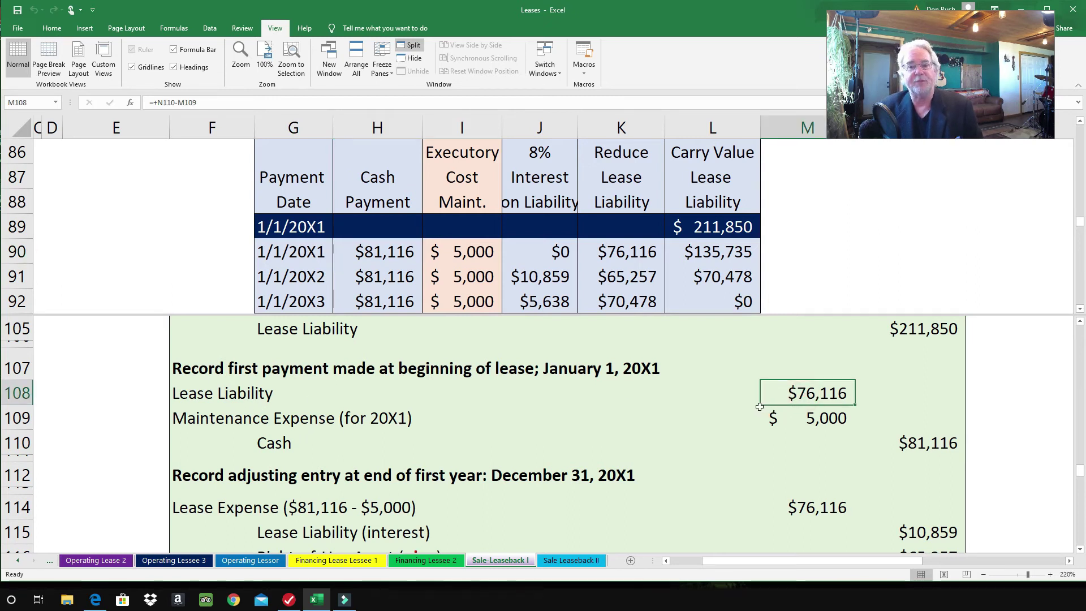
left_click(621, 252)
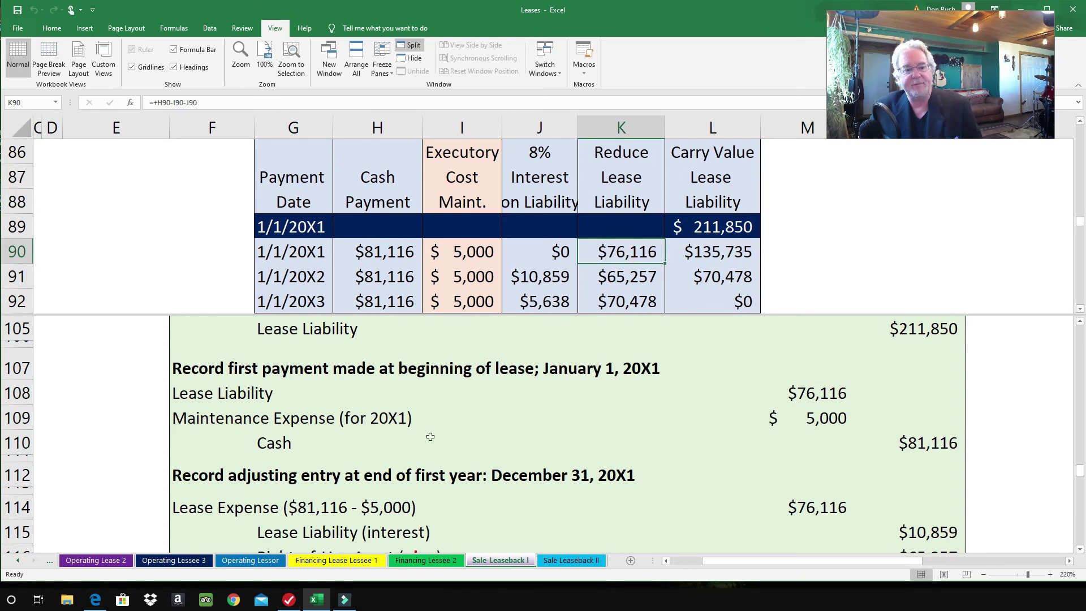
left_click(824, 427)
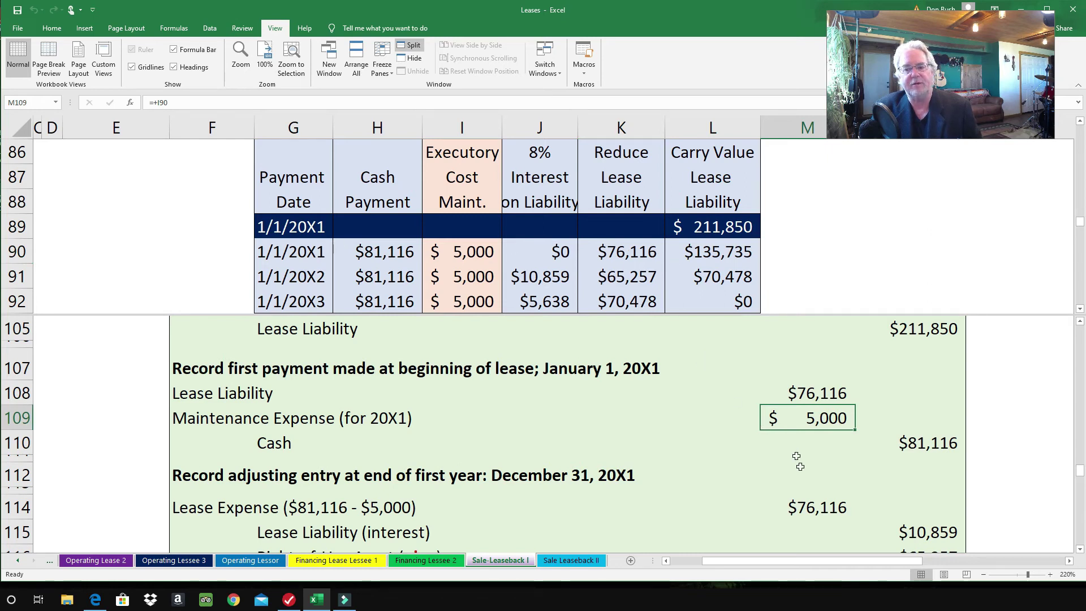
left_click(1080, 549)
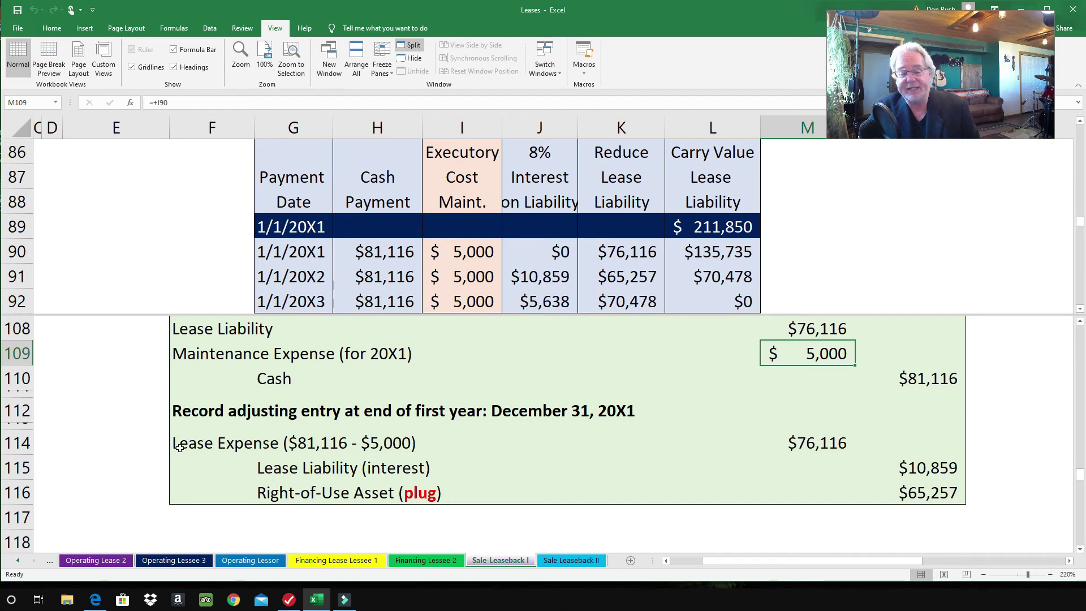
left_click(810, 450)
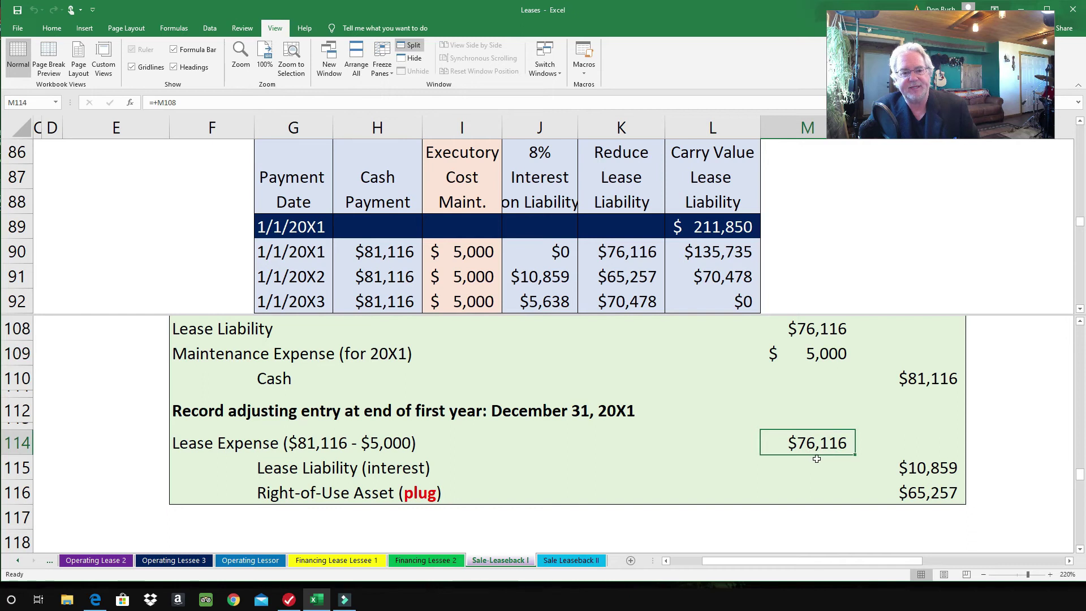
left_click(368, 256)
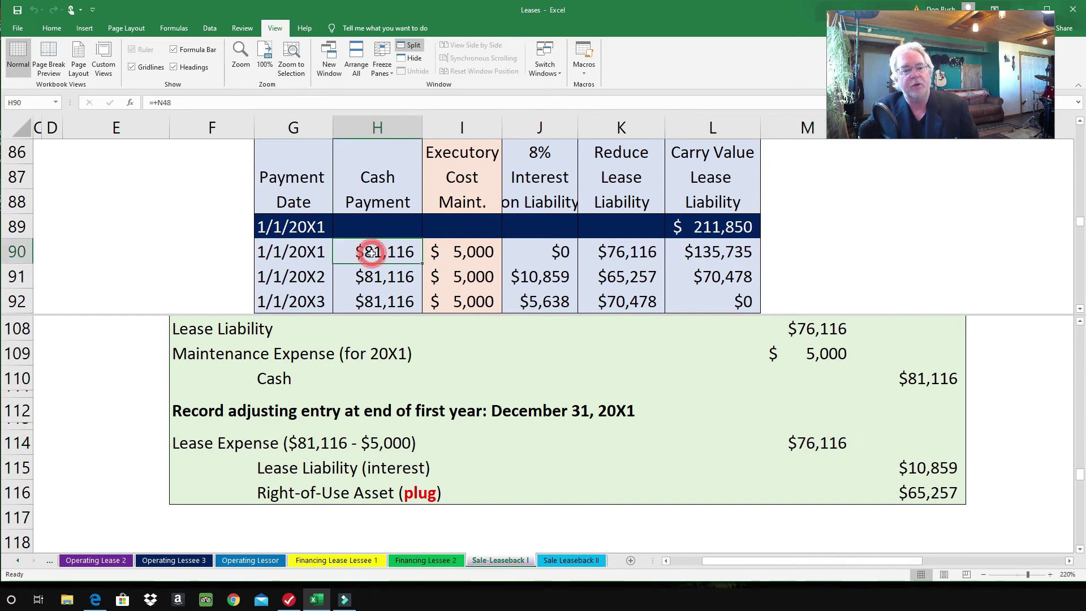
left_click(458, 253)
left_click(813, 446)
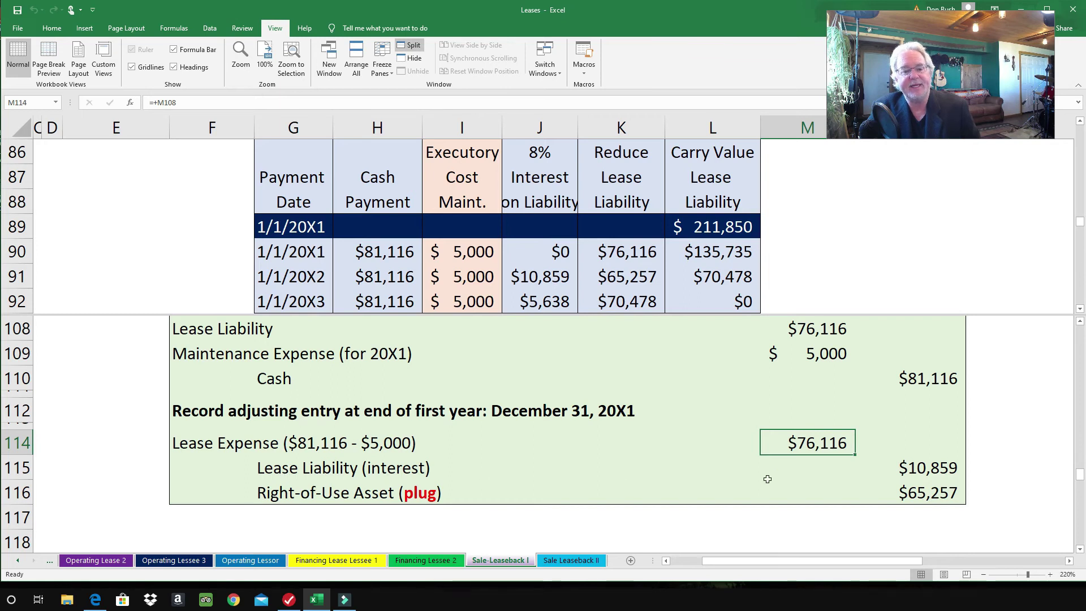
left_click(928, 477)
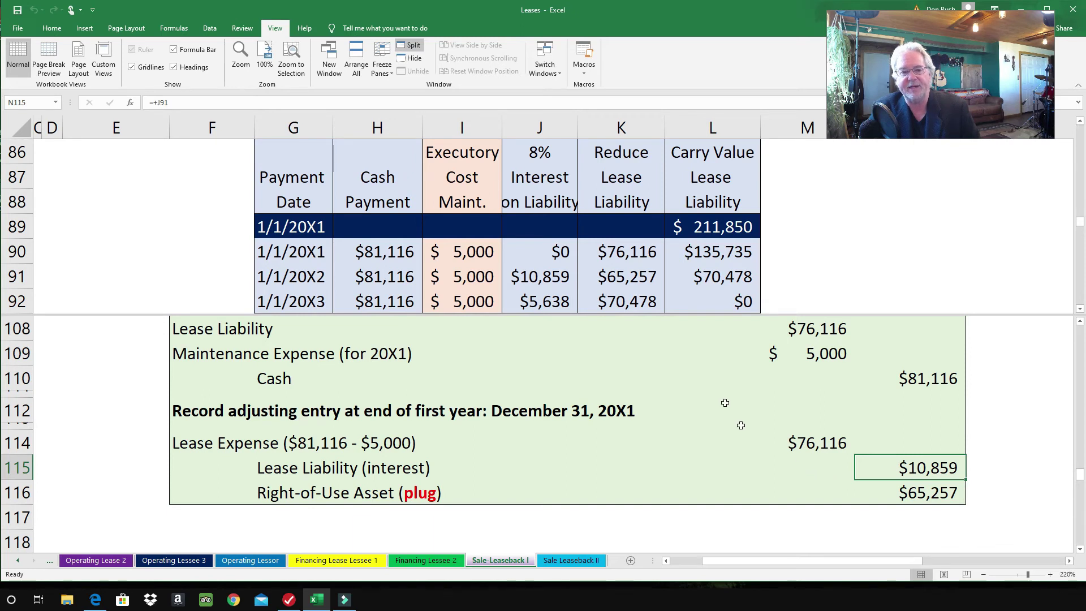
left_click(536, 276)
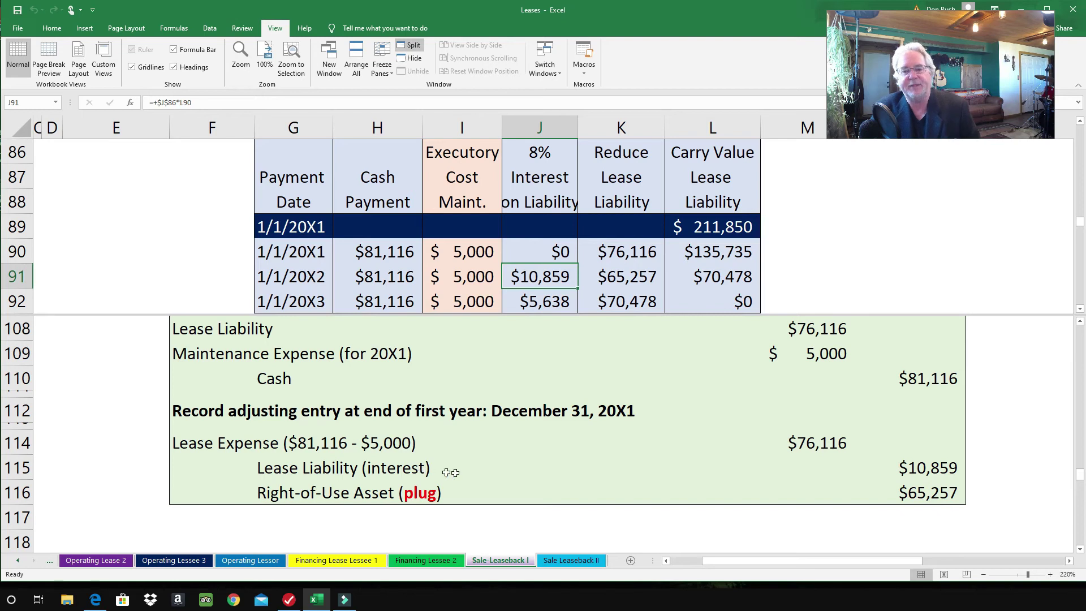
left_click(943, 474)
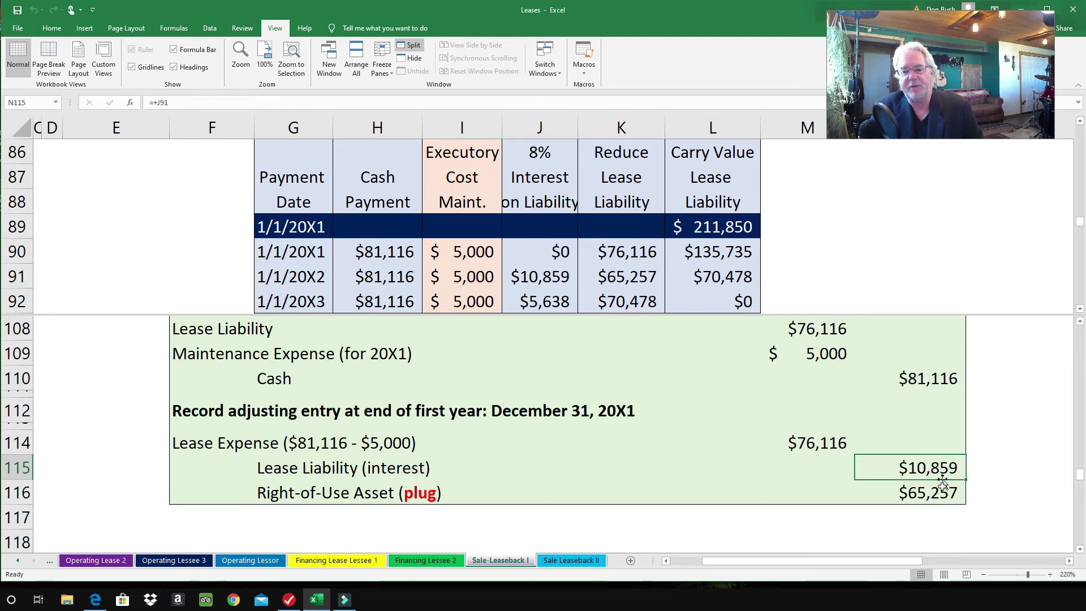
left_click(941, 496)
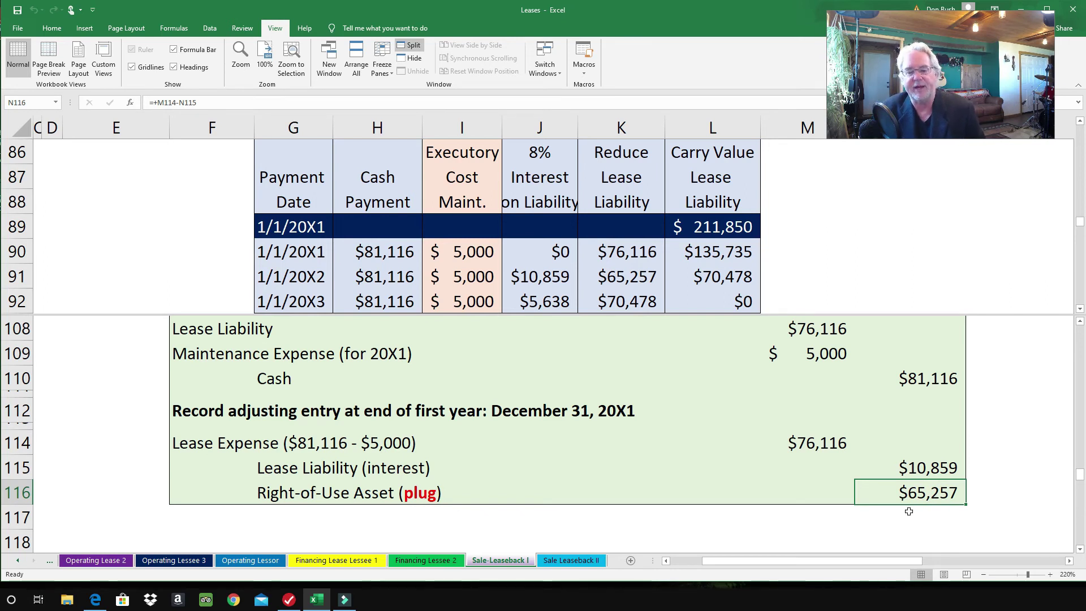
left_click(794, 452)
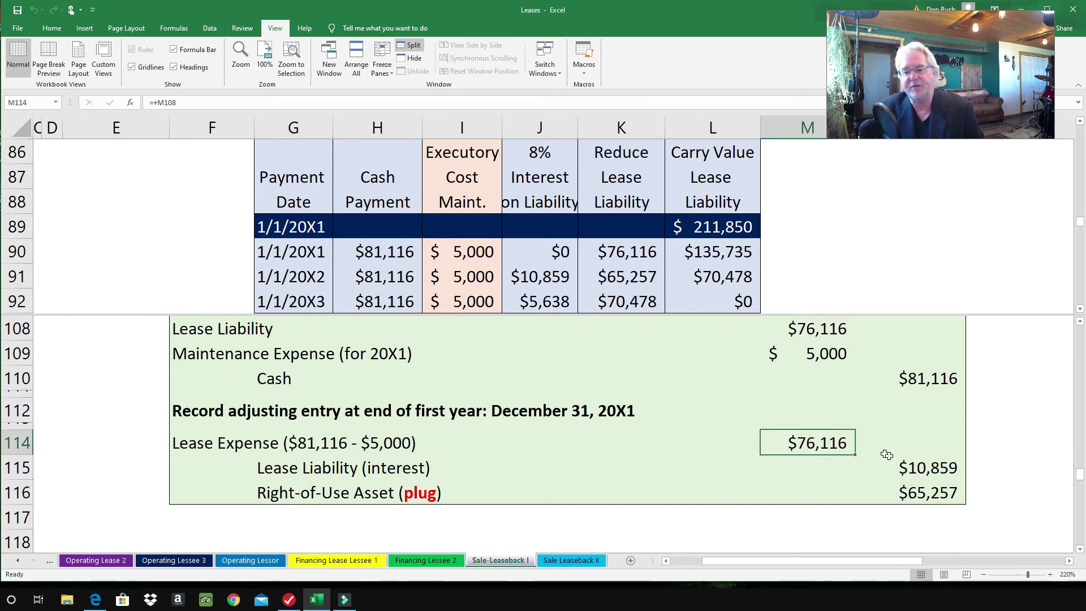
left_click(908, 467)
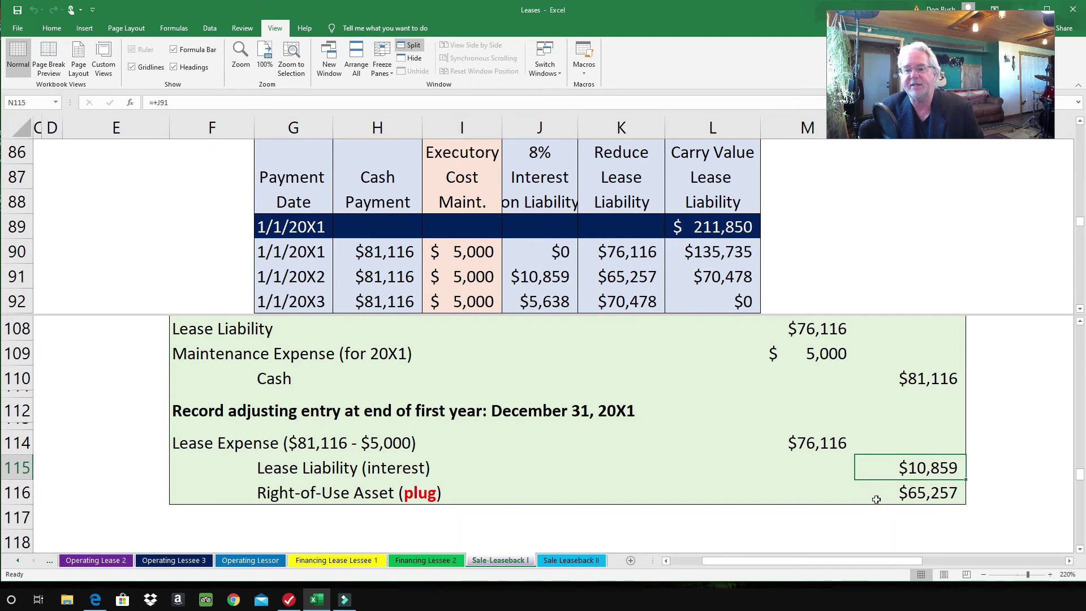
left_click(876, 498)
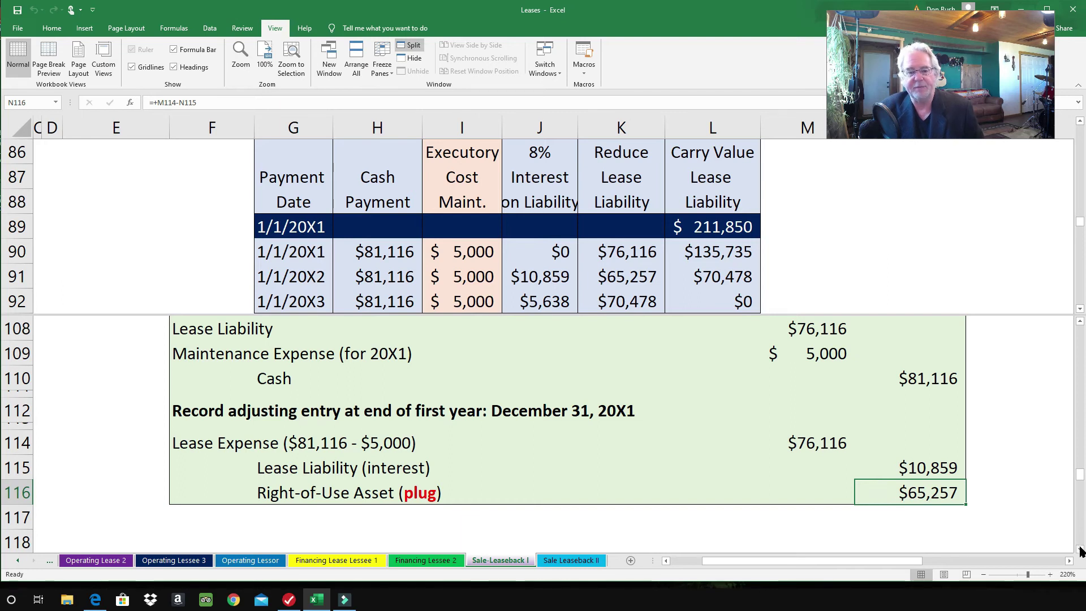
scroll(1081, 551, "down", 3)
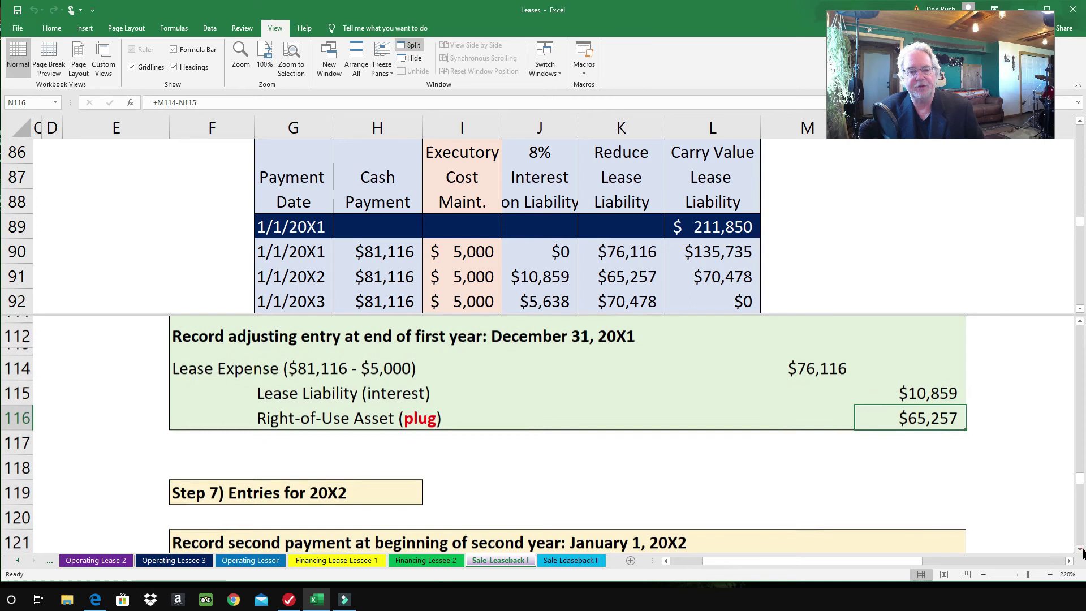
- Trace the 20X2 payment entry's $81,116 Cash, $5,000 maintenance and Lease Liability debit to the table
scroll(1081, 551, "down", 2)
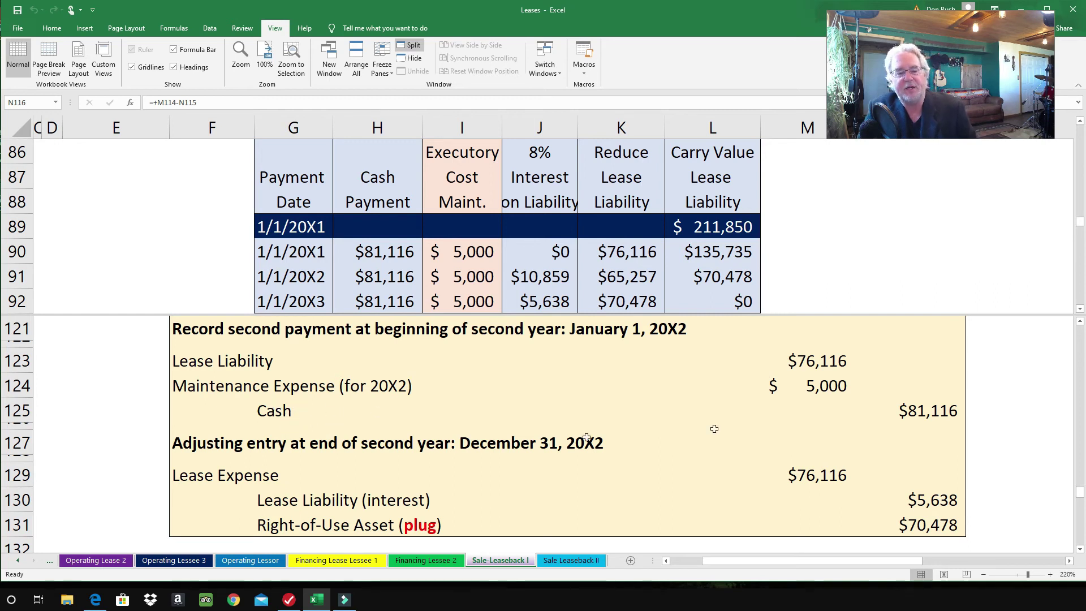
left_click(936, 411)
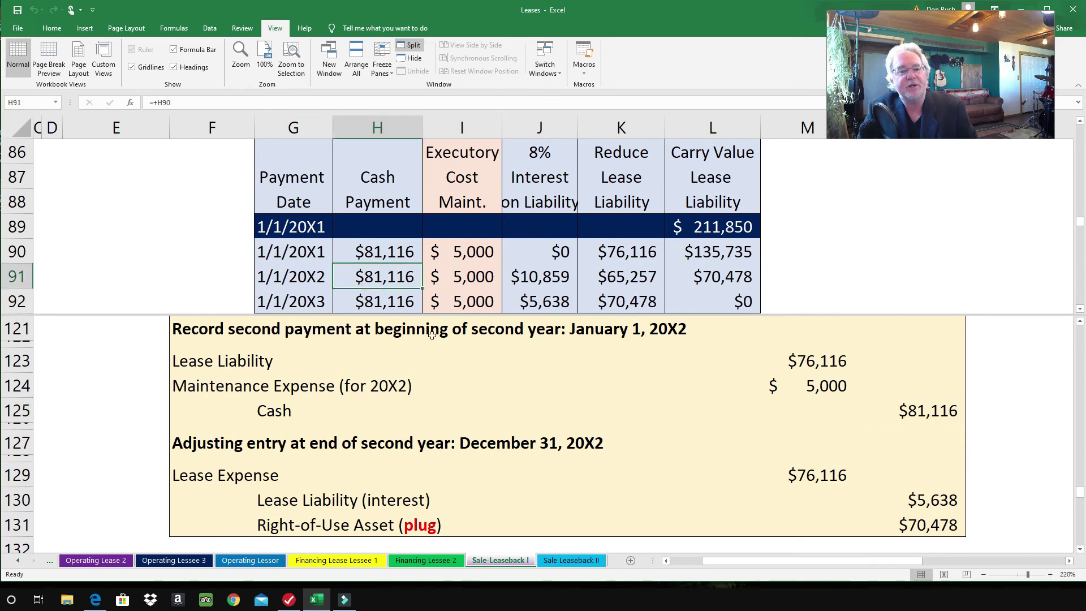
left_click(832, 392)
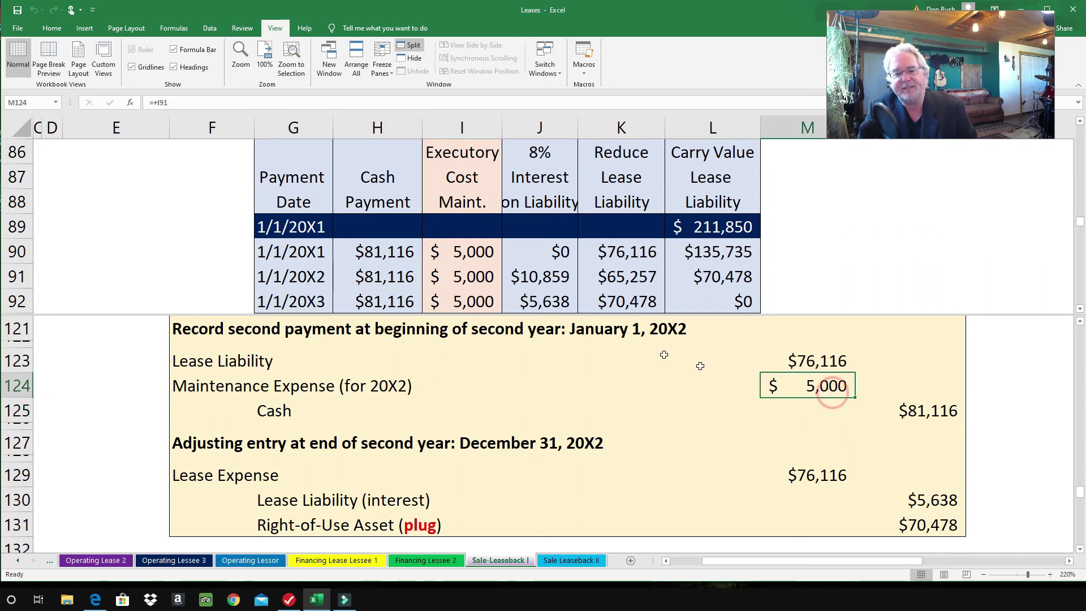
left_click(461, 277)
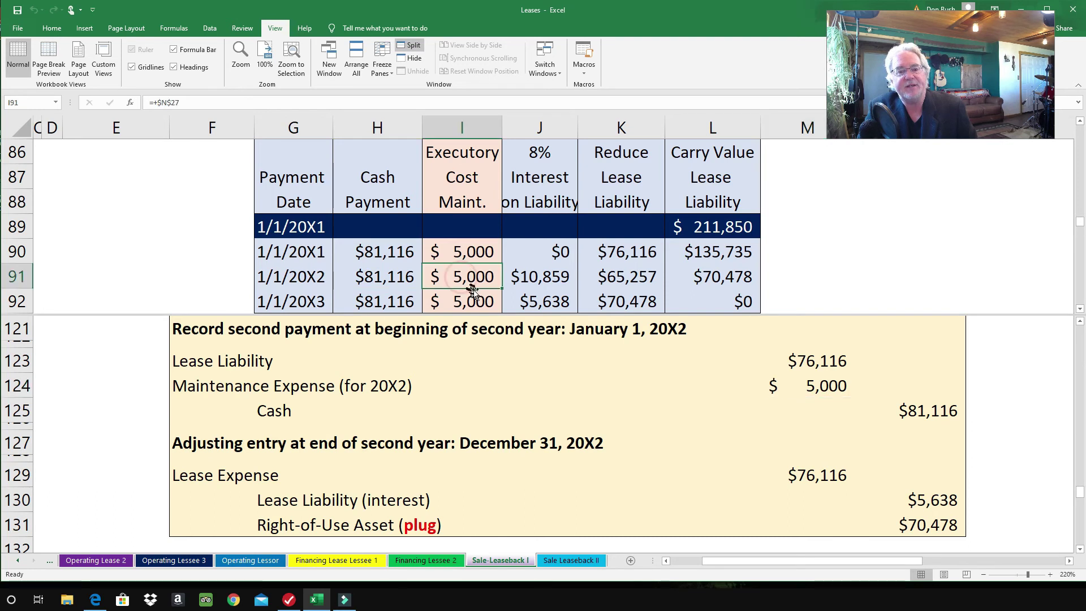
left_click(818, 360)
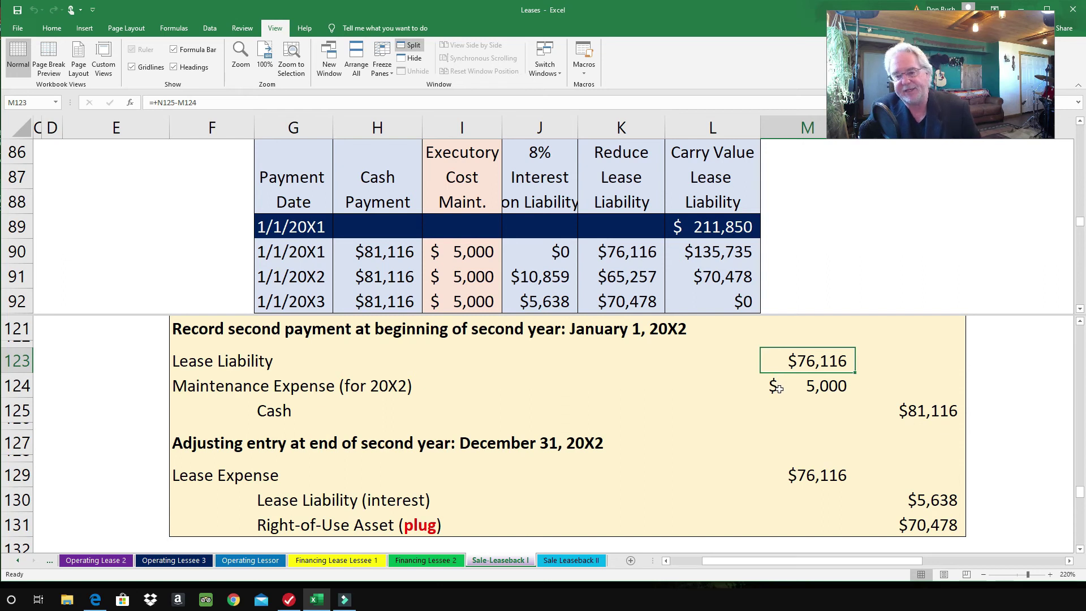
left_click(933, 419)
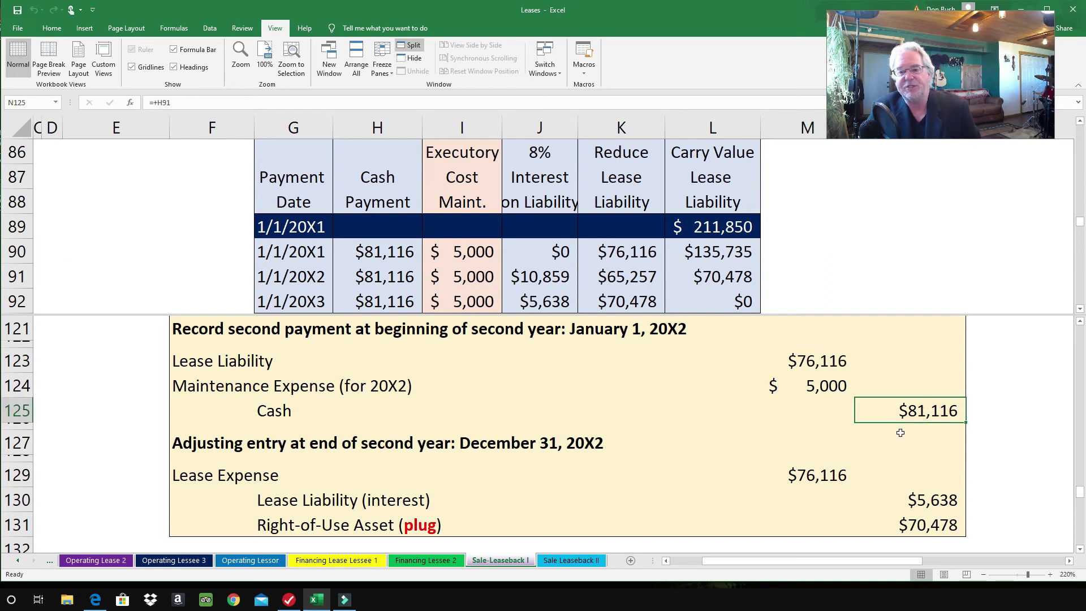
left_click(821, 390)
left_click(806, 365)
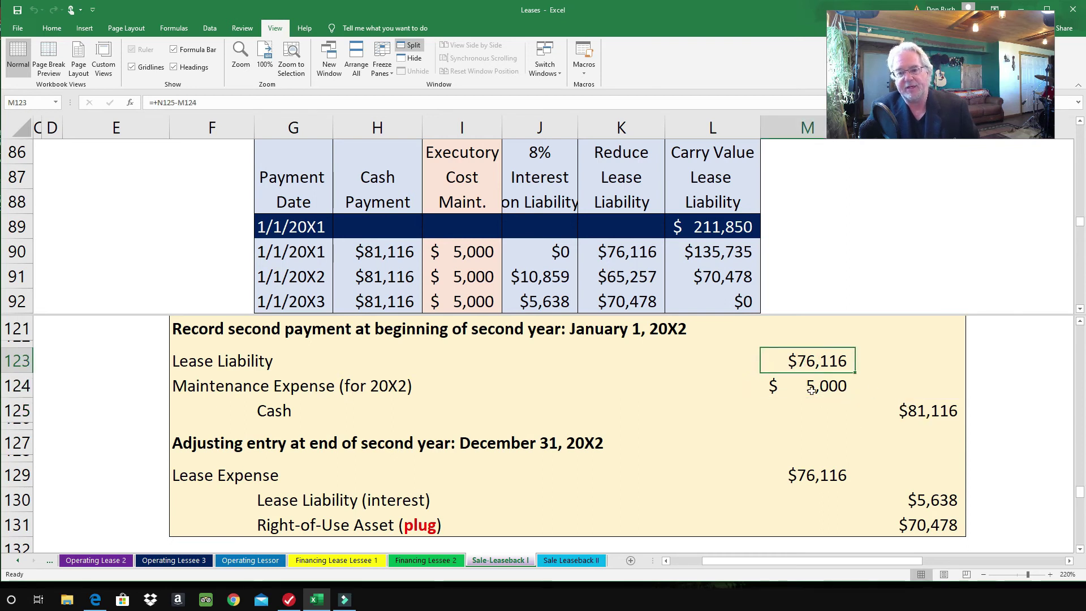
left_click(621, 252)
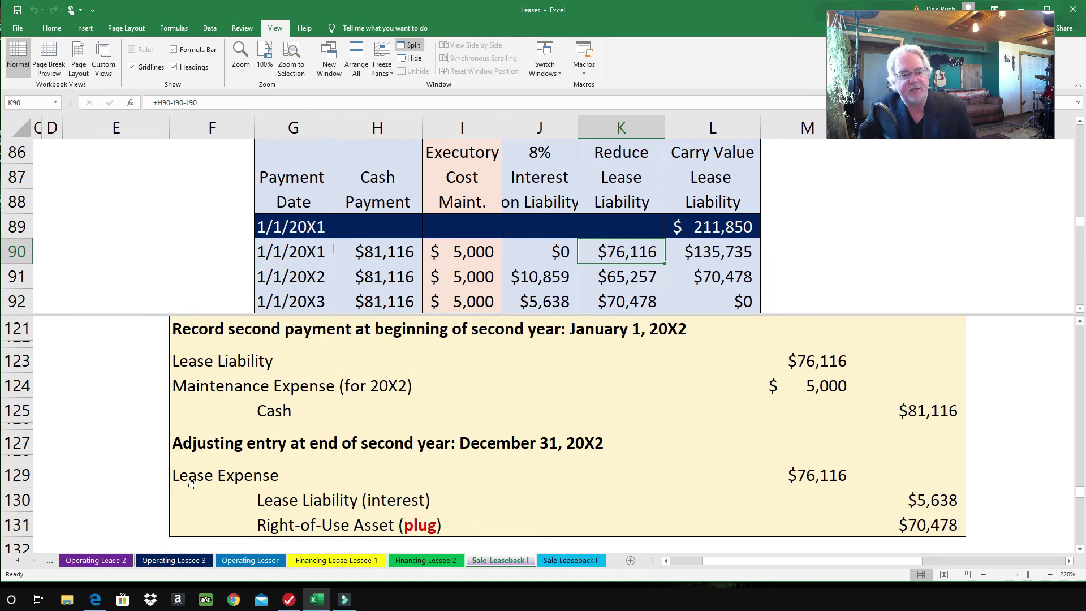
- Trace the 20X2 adjusting entry's Lease Expense, $5,638 interest and Right-of-Use Asset plug formulas
left_click(820, 481)
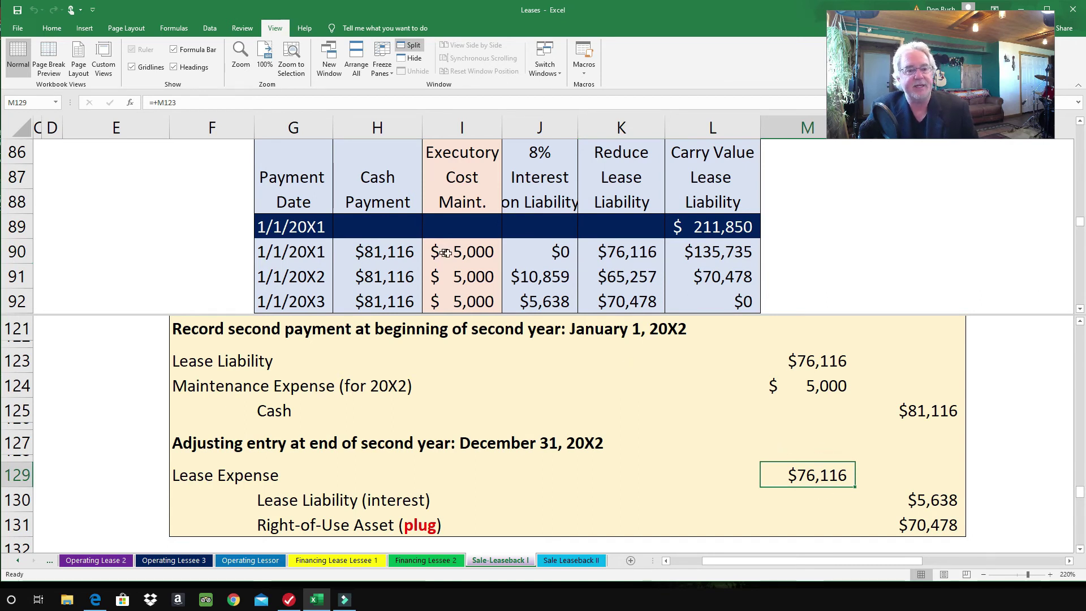
left_click(808, 479)
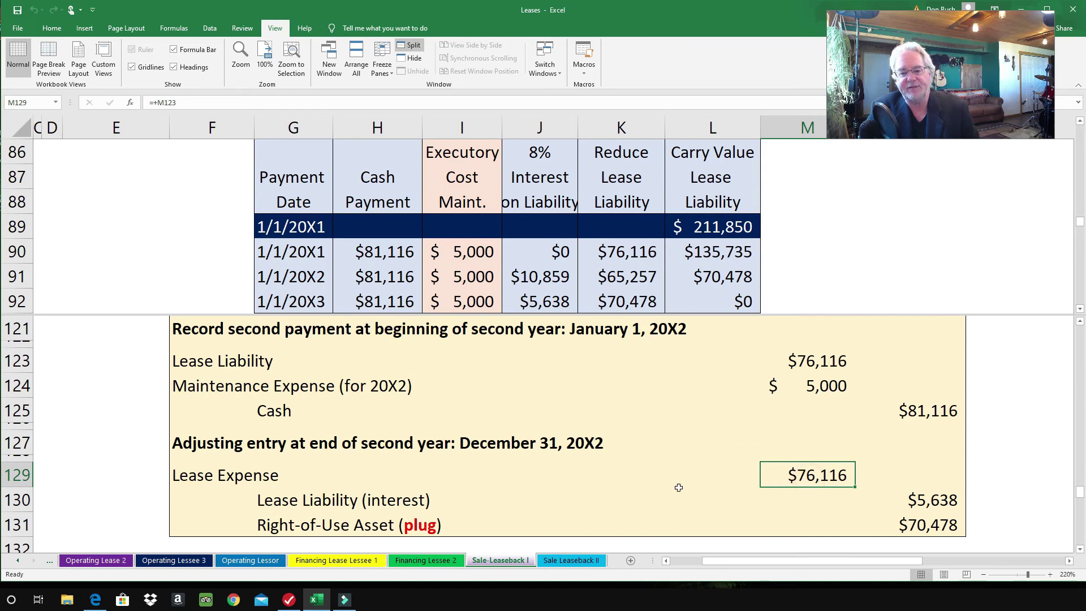
left_click(934, 503)
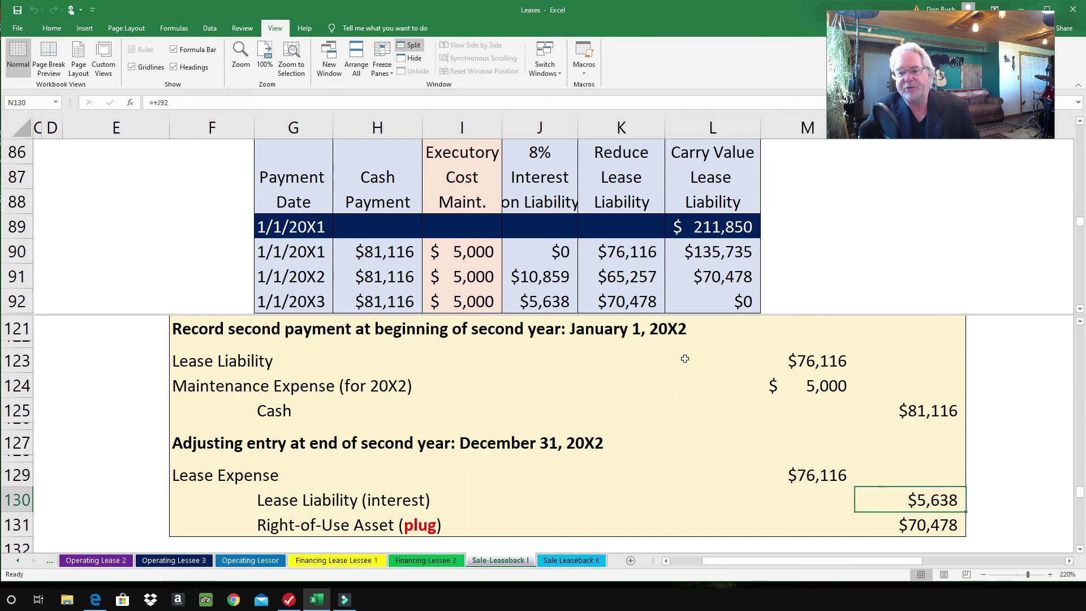
left_click(557, 303)
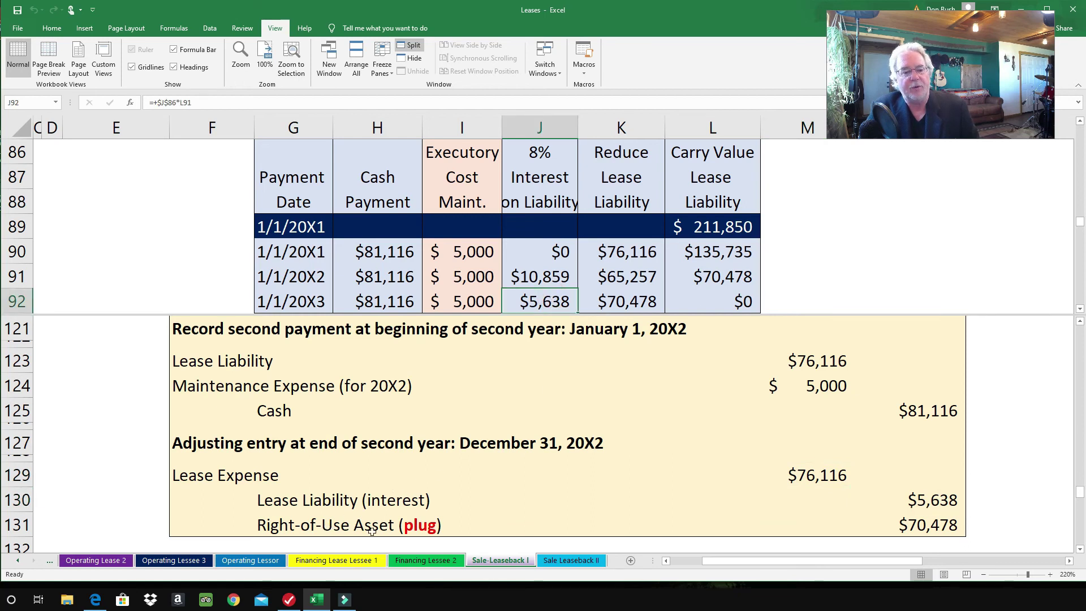
left_click(939, 530)
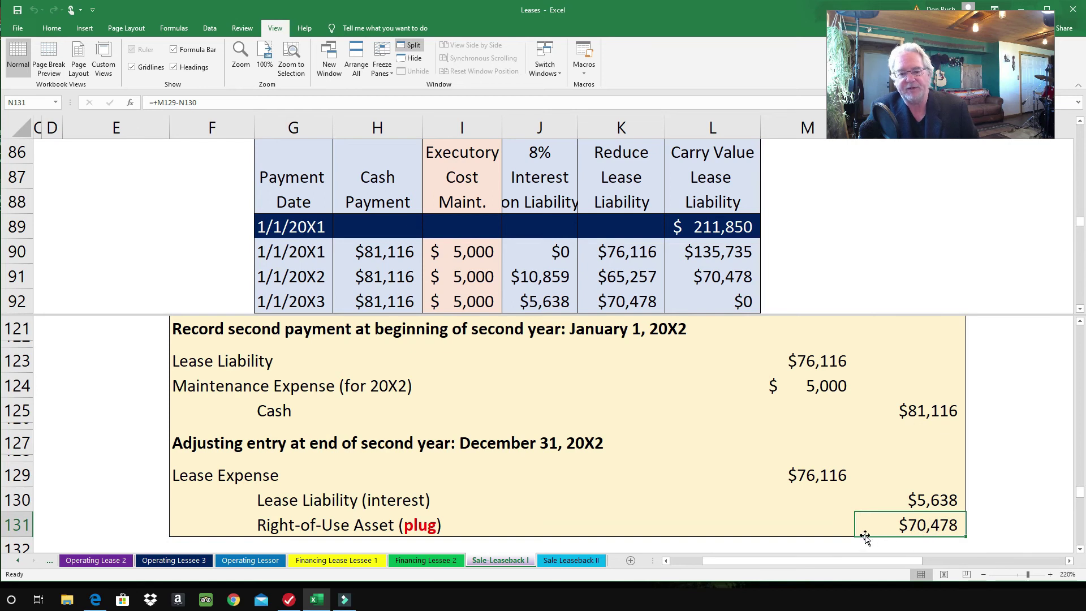
left_click(799, 475)
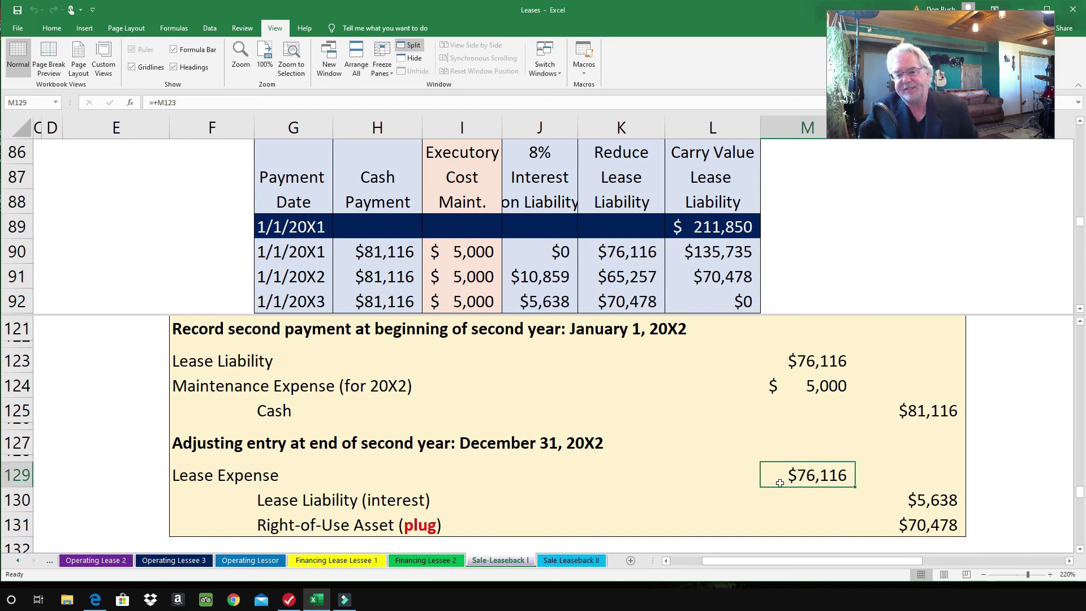
left_click(922, 502)
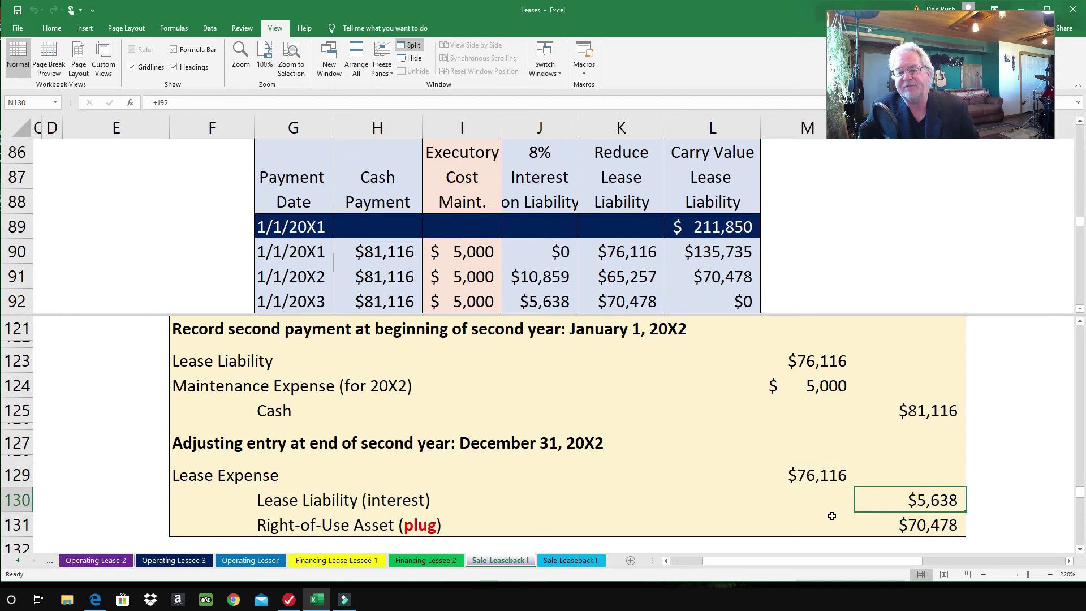
left_click(925, 524)
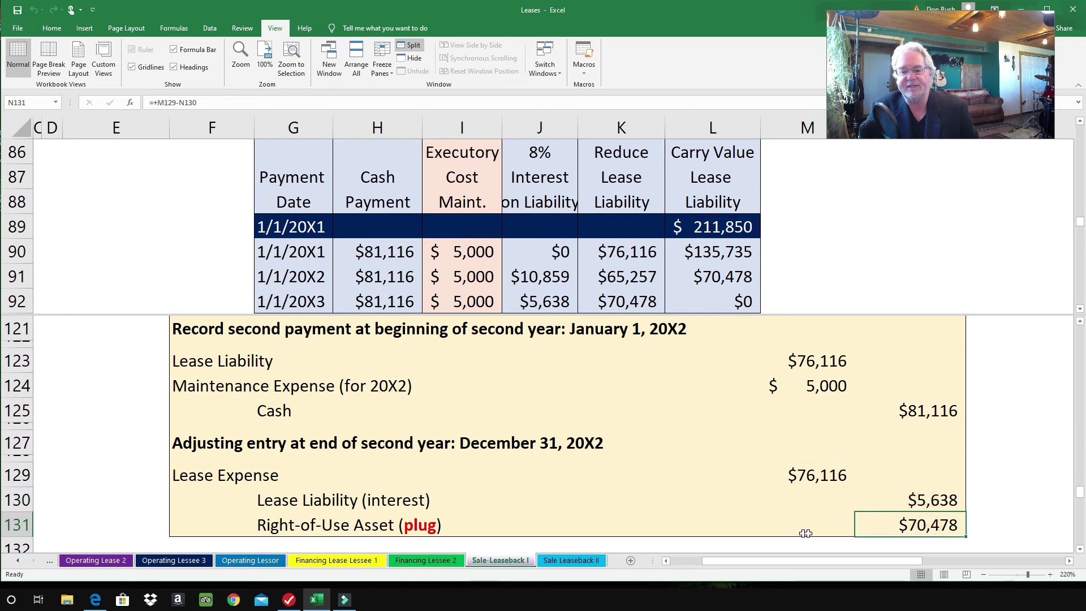
left_click(1080, 551)
left_click(1080, 551)
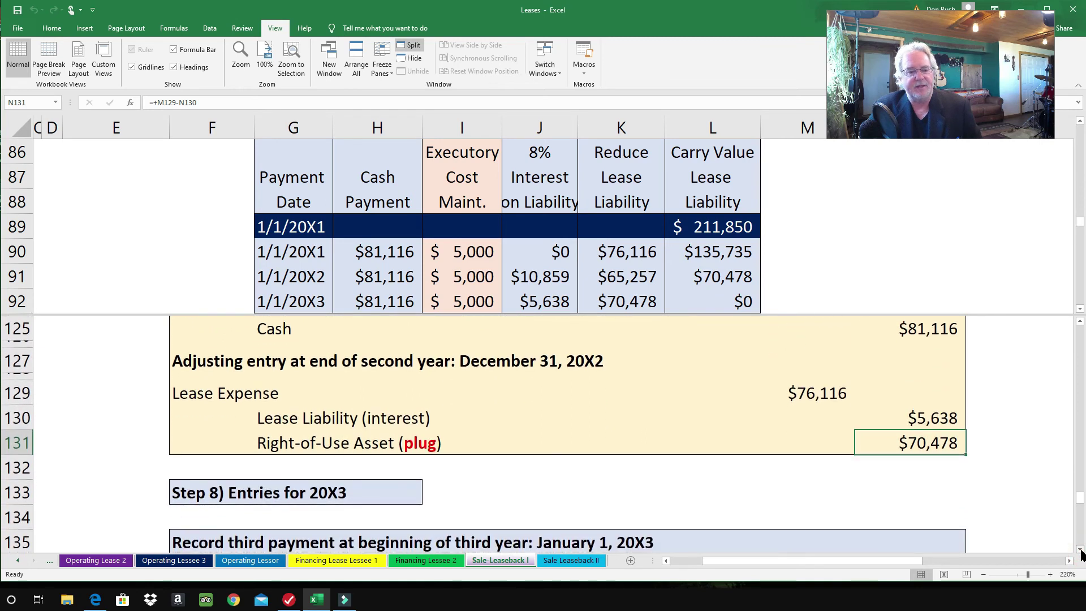
- Check the 20X3 payment entry's Cash, maintenance and Lease Liability debit formulas
left_click(1080, 551)
left_click(1080, 550)
left_click(1080, 550)
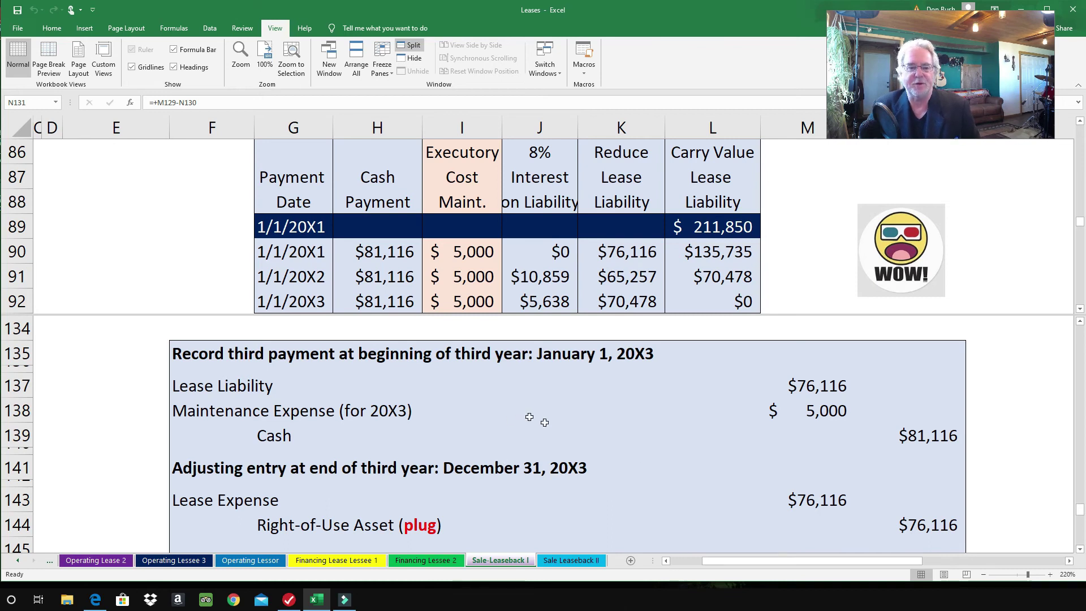
left_click(941, 439)
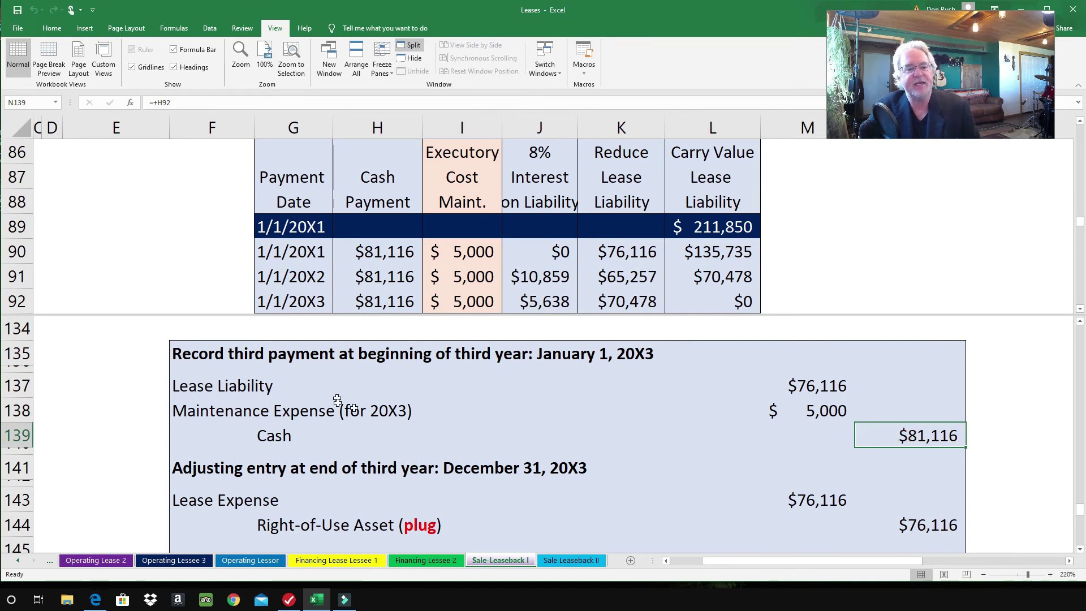
left_click(832, 415)
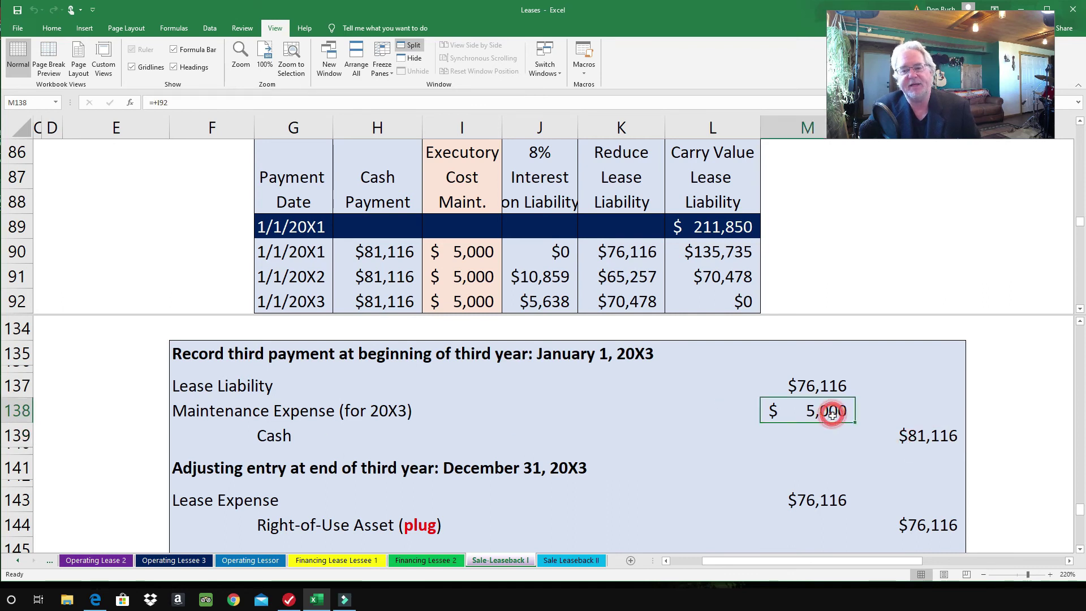
left_click(815, 387)
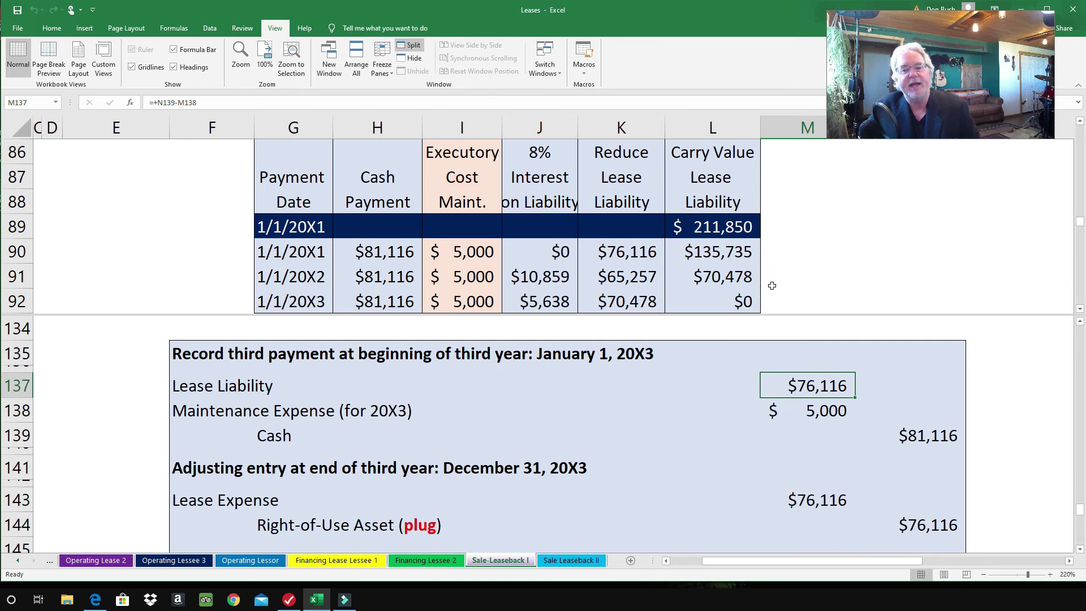
- Confirm the 1/1/20X3 table row ends at $0, then check the $76,116 Lease Expense and Right-of-Use plug
left_click(742, 301)
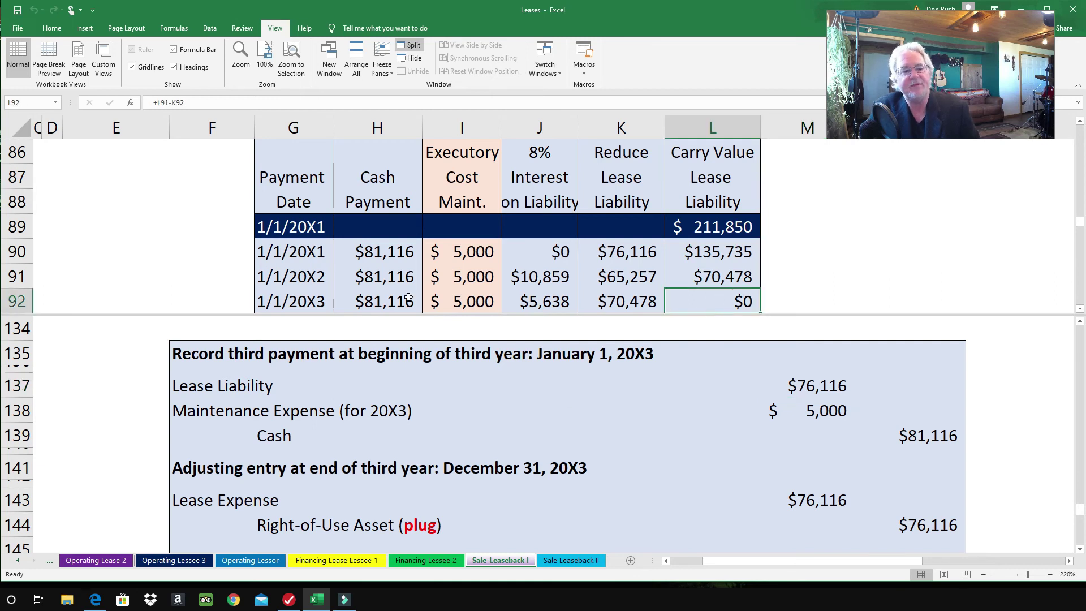
left_click(289, 298)
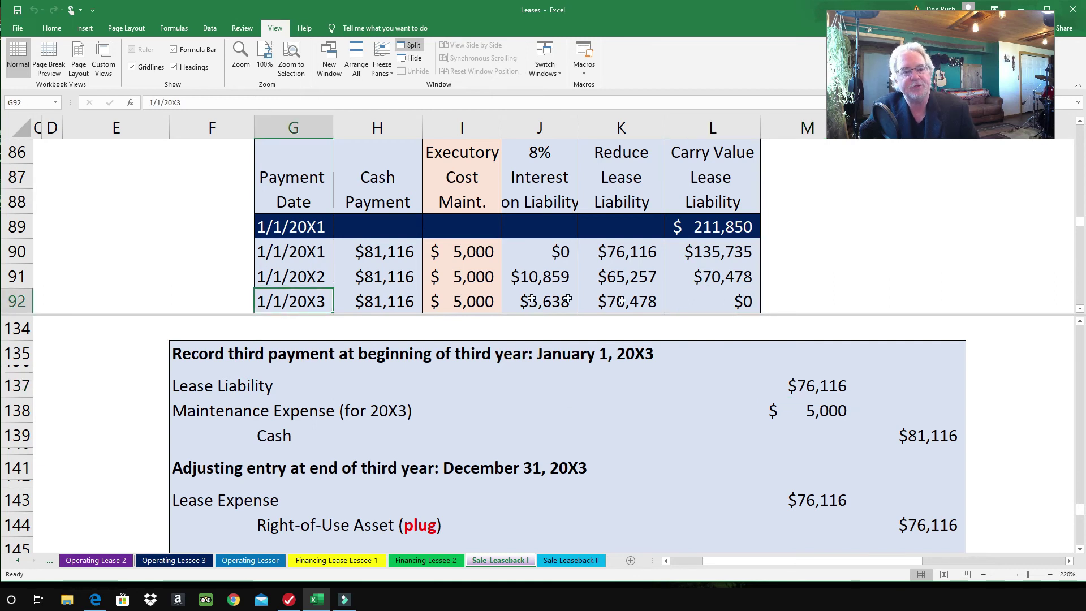
left_click(718, 301)
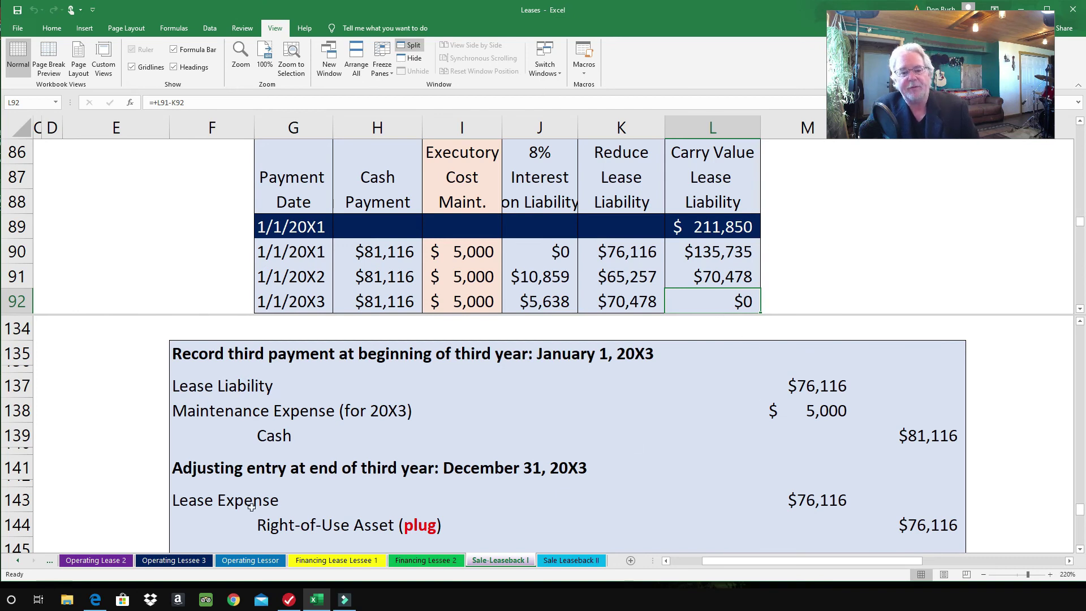
left_click(807, 500)
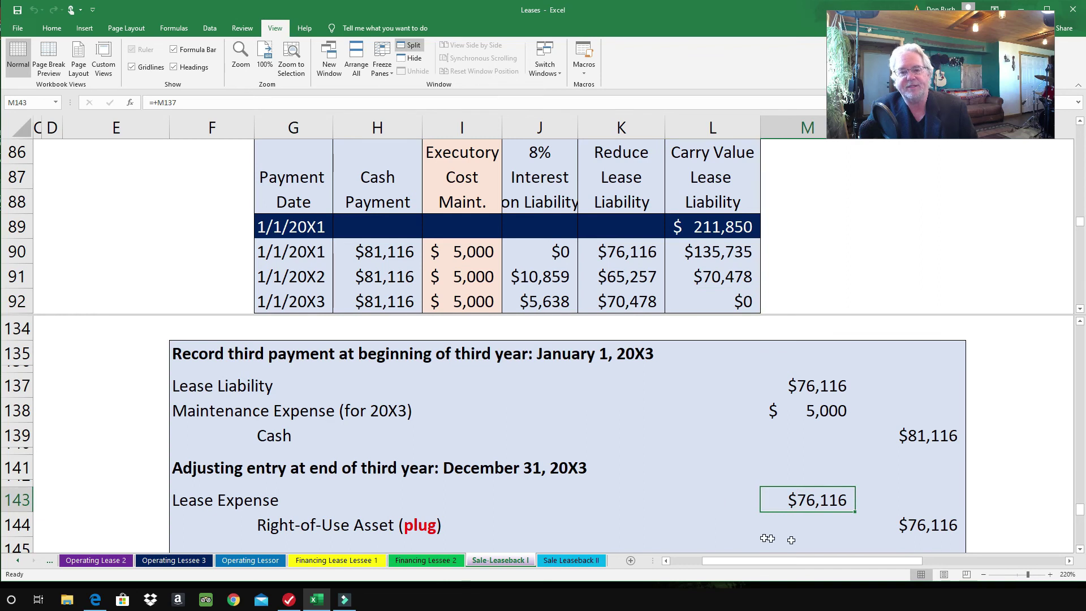
left_click(914, 526)
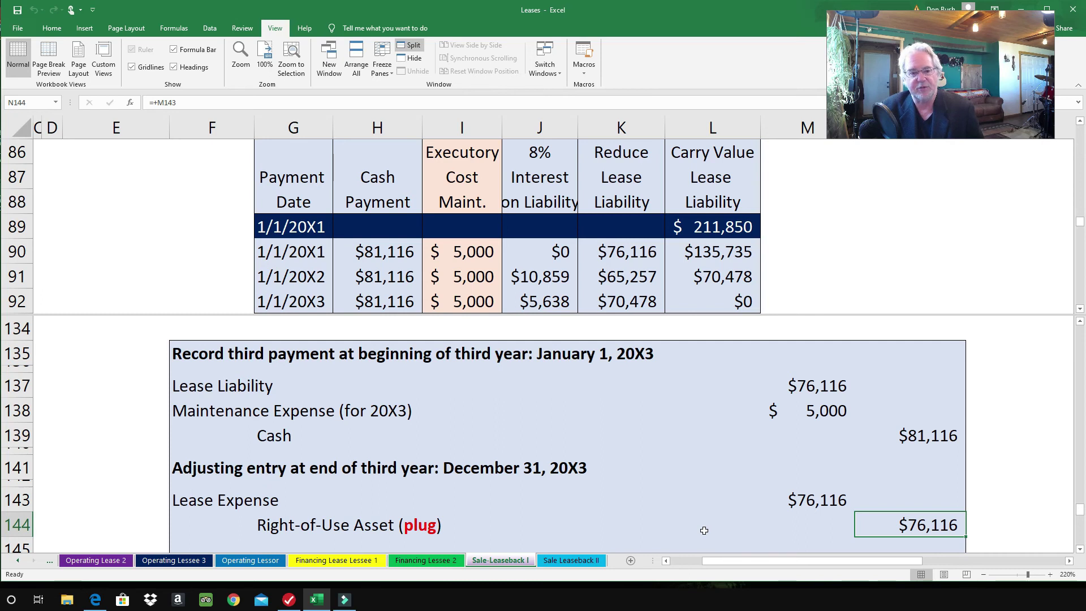
- Unsplit the window and scroll to the Step 9 T-accounts, both ending at a $0 balance
left_click(1080, 550)
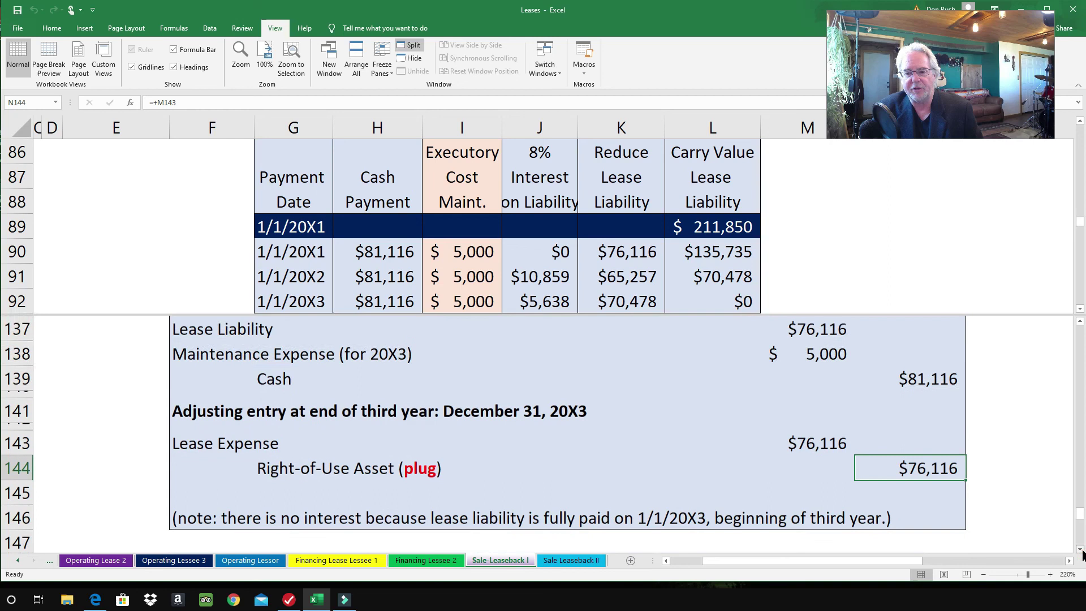
key("alt+w+s")
left_click_drag(1076, 469, 1067, 505)
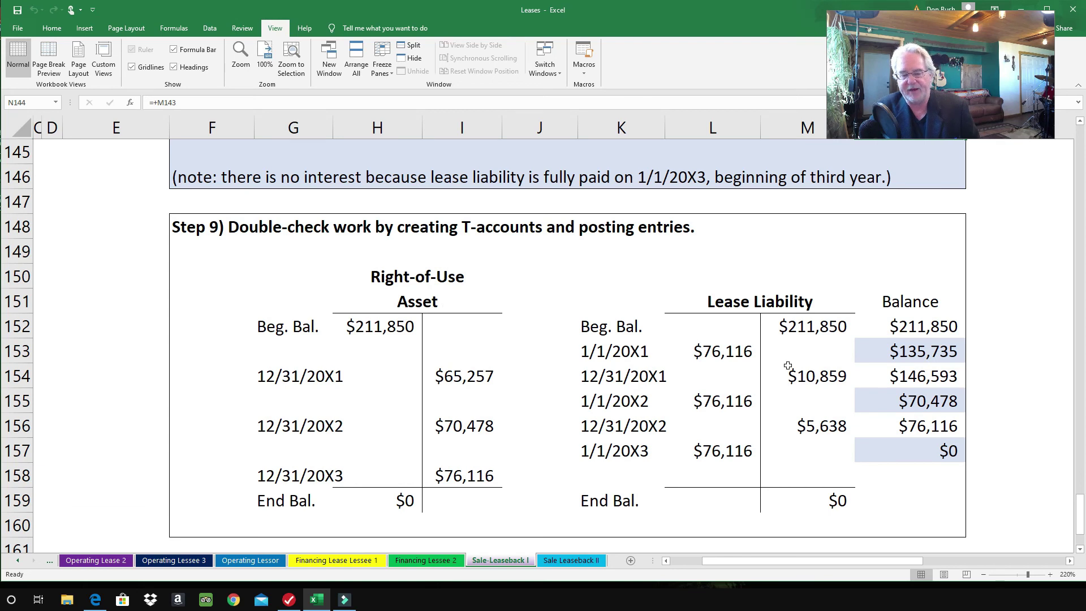
left_click(385, 507)
left_click(813, 503)
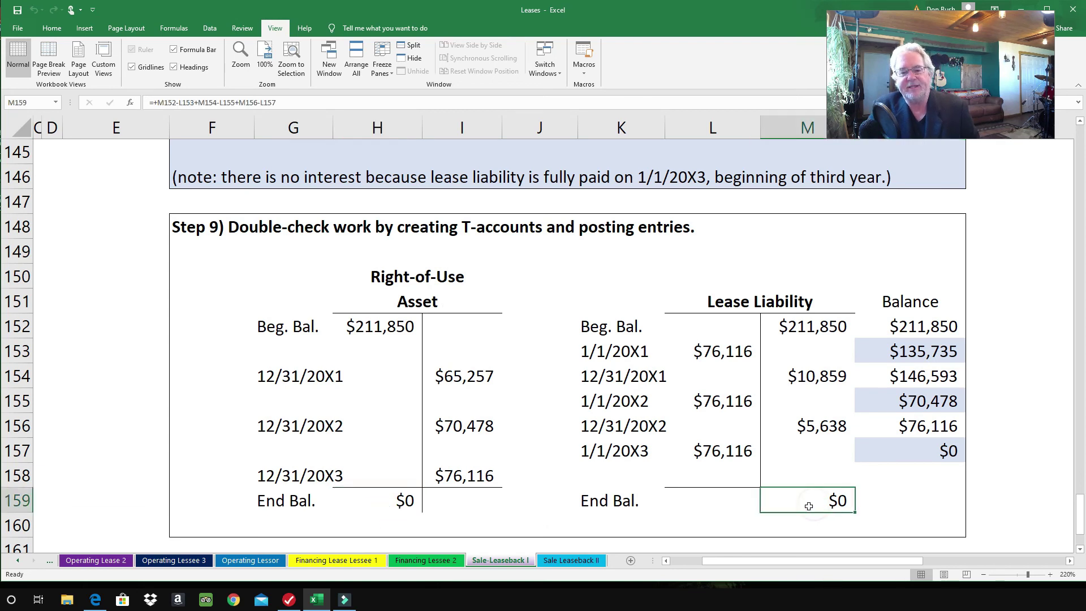
left_click(377, 507)
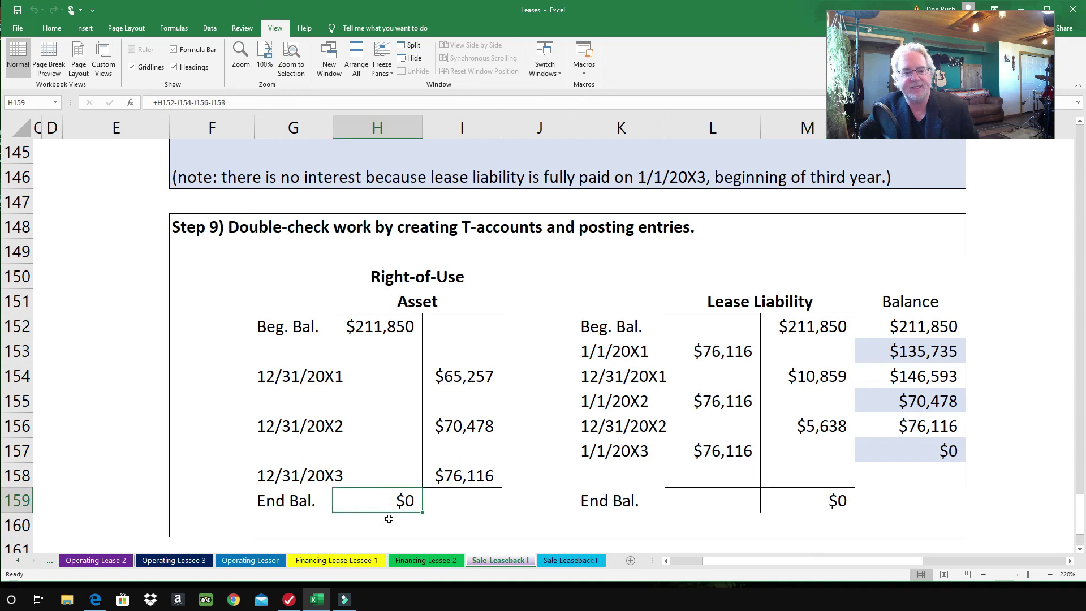
left_click(374, 329)
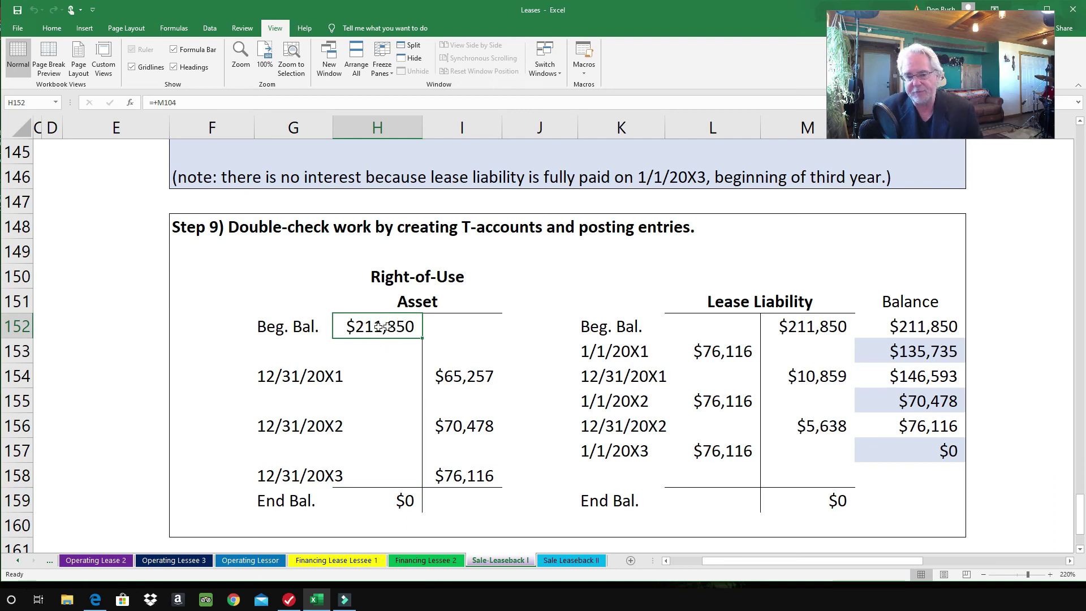
left_click(817, 328)
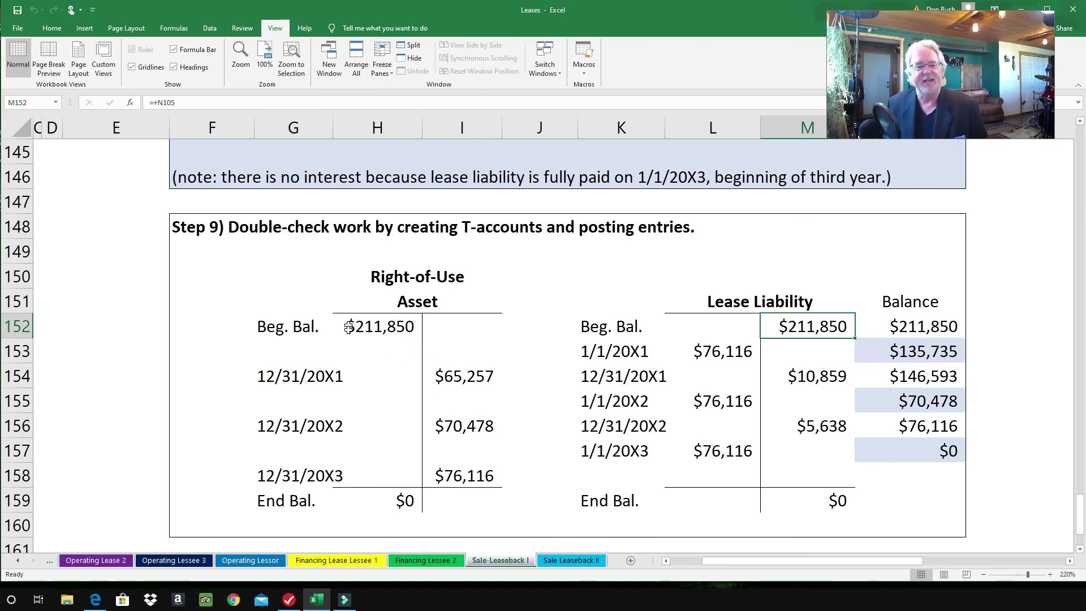
left_click(460, 382)
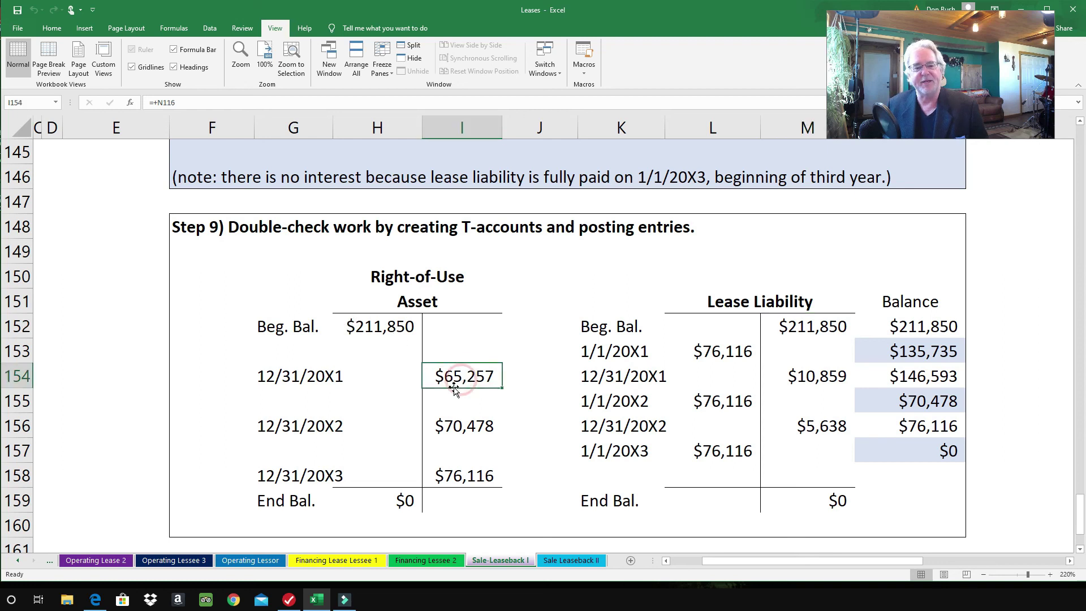
left_click(450, 432)
left_click(456, 478)
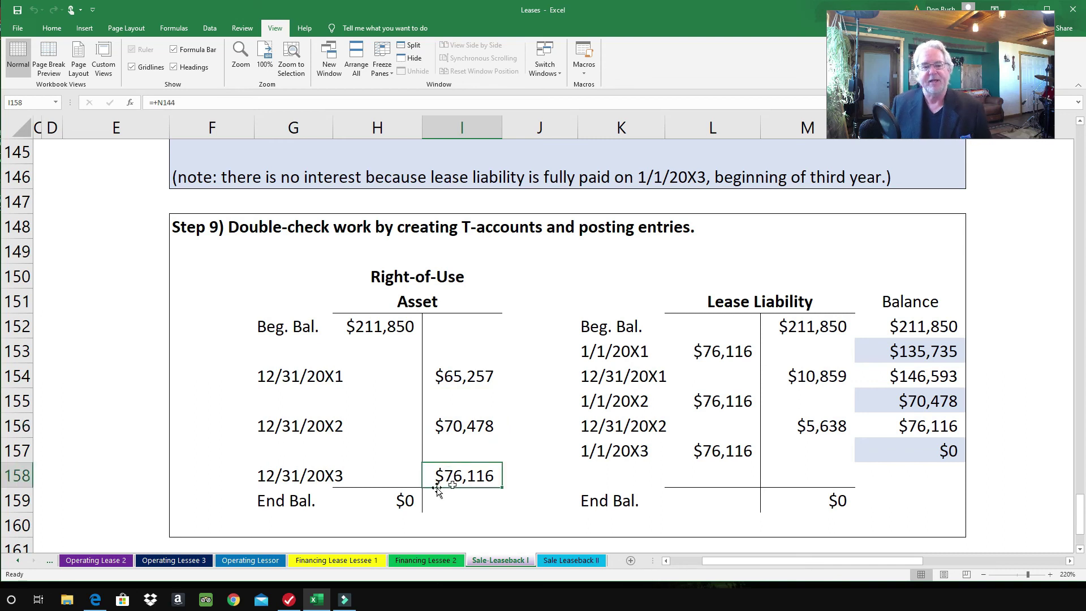
left_click(403, 501)
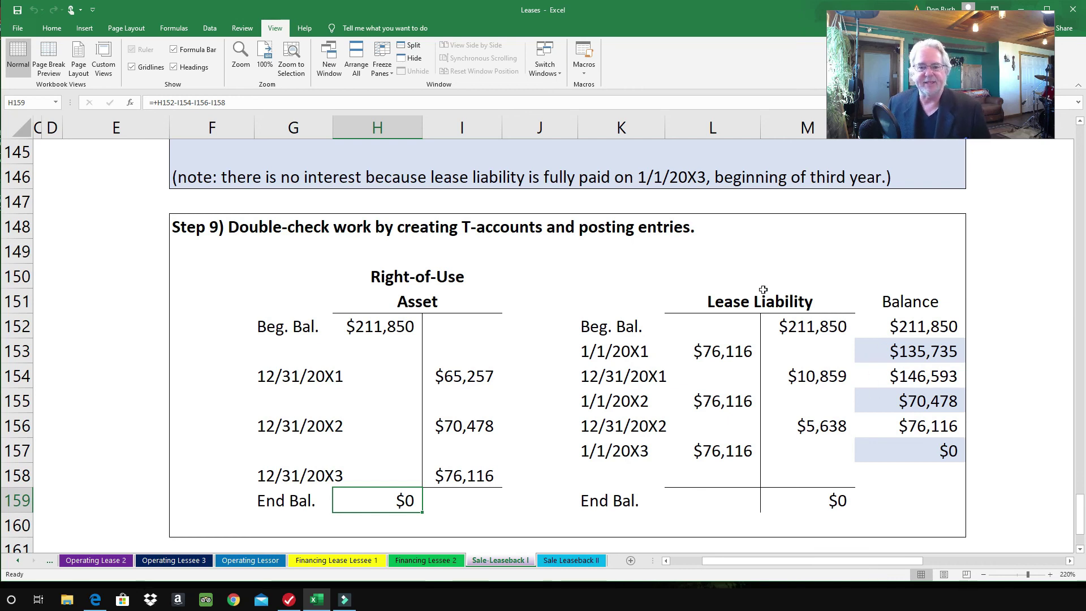
left_click(808, 327)
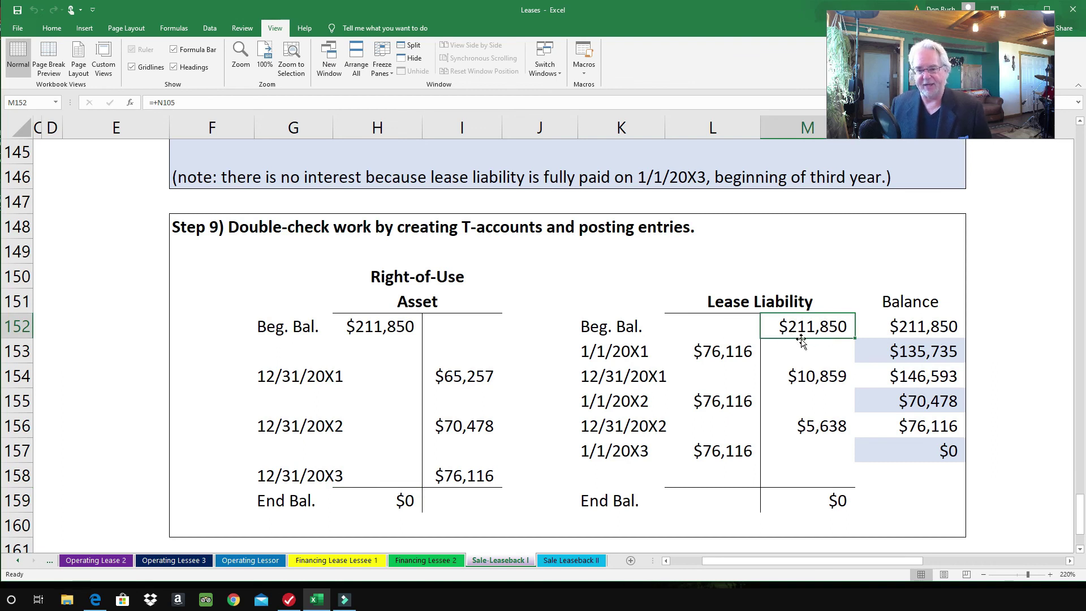
left_click(708, 362)
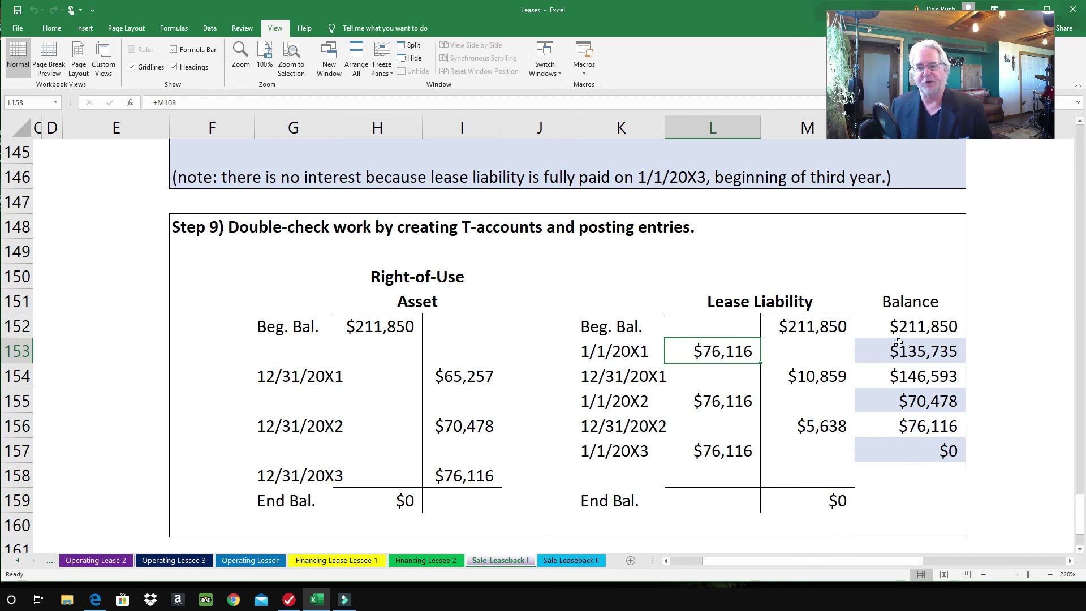
left_click(818, 377)
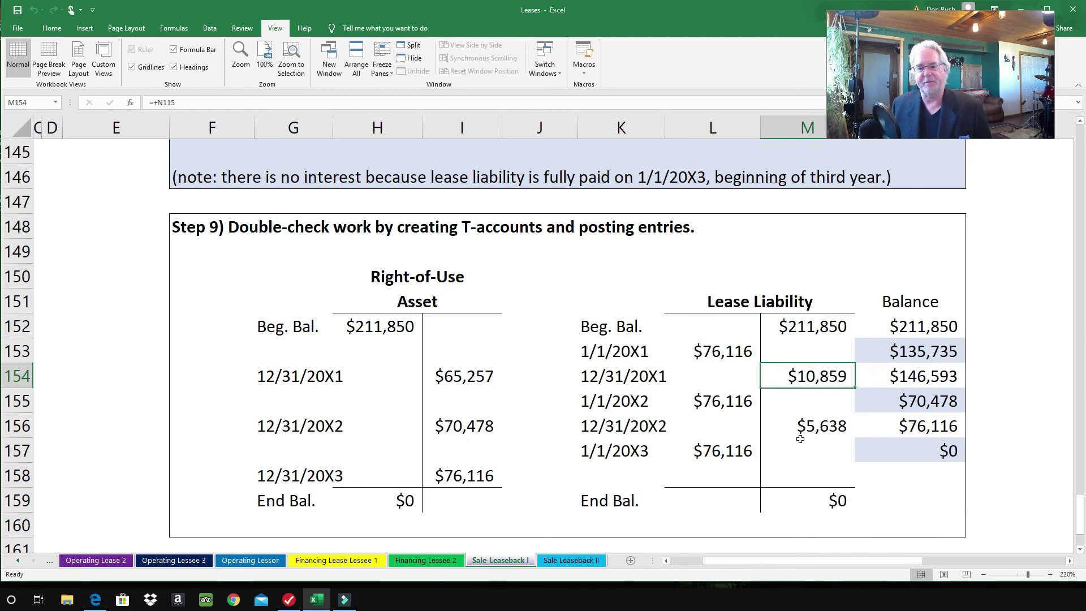
left_click(829, 507)
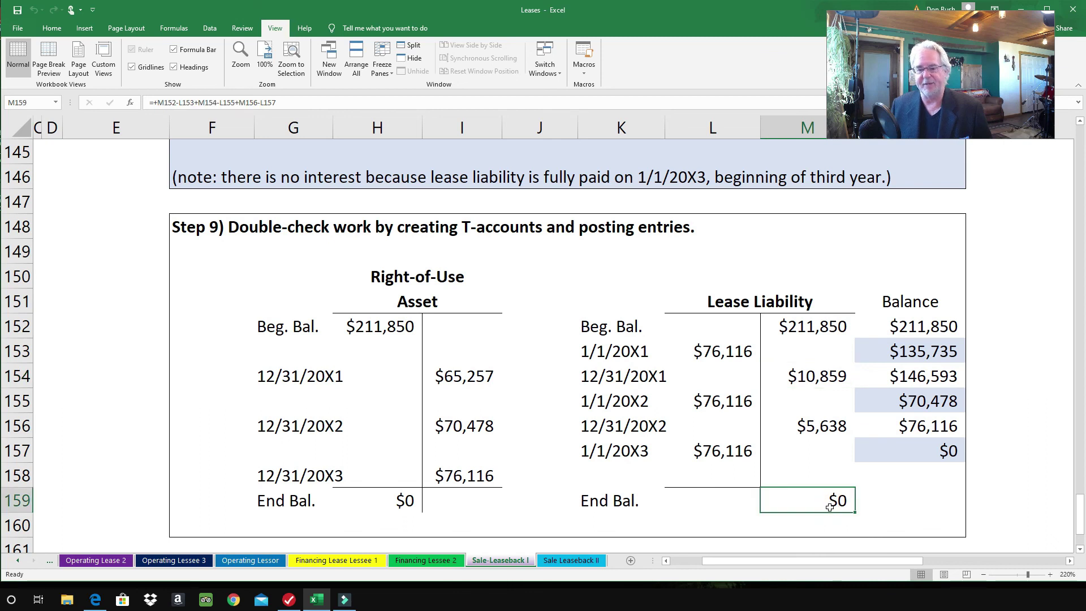